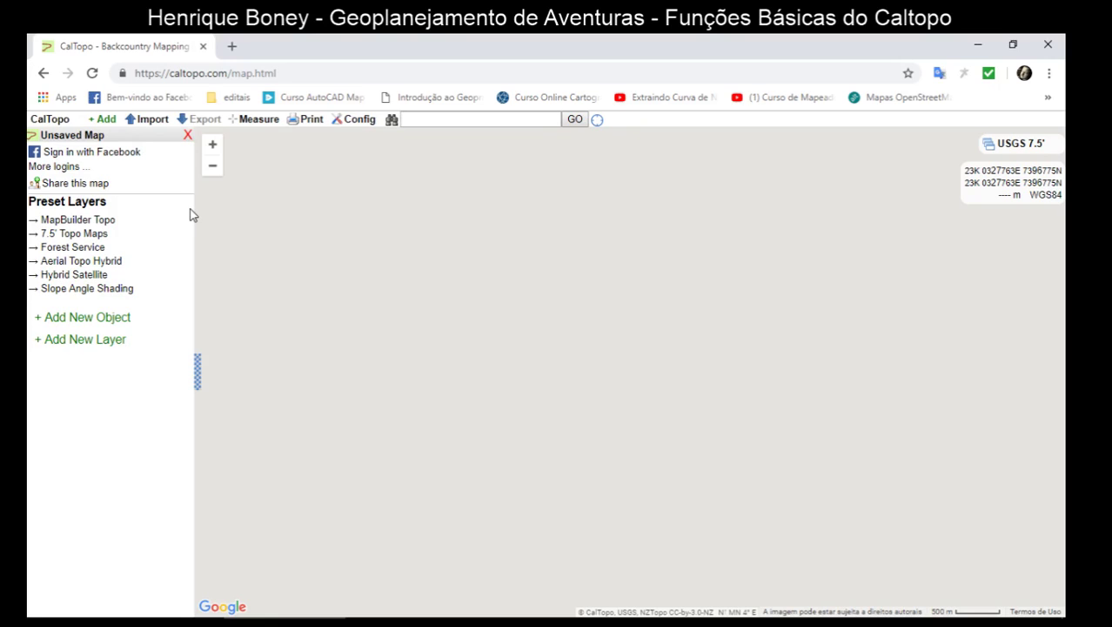
# - Load the caltopo.com site from its address with the map.html ending removed
pyautogui.click(293, 73)
pyautogui.click(302, 73)
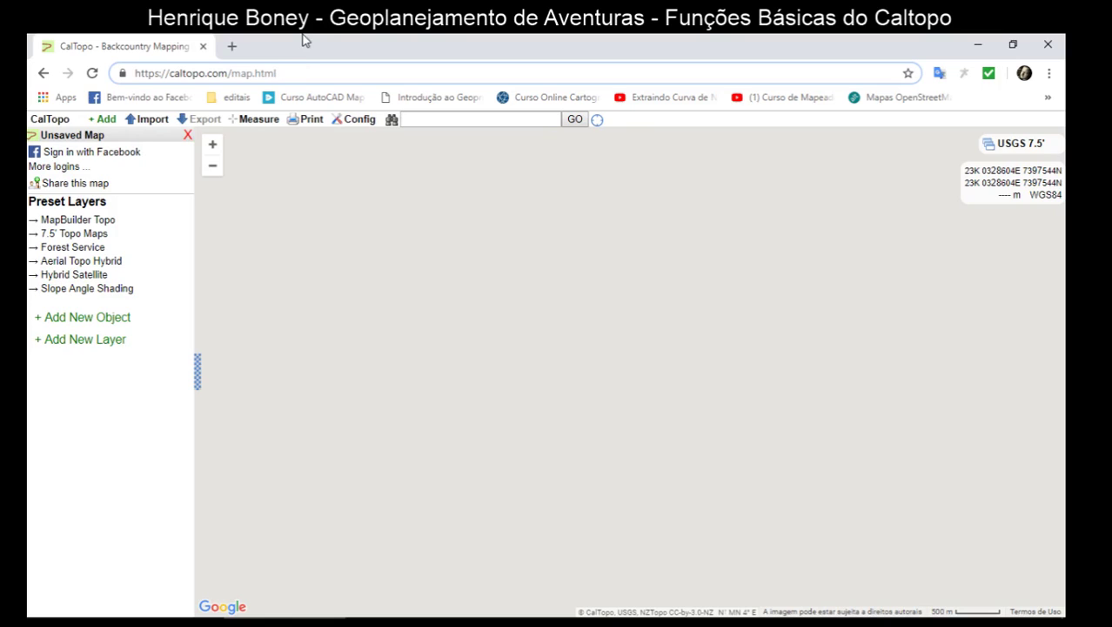
pyautogui.moveTo(235, 74); pyautogui.dragTo(353, 70)
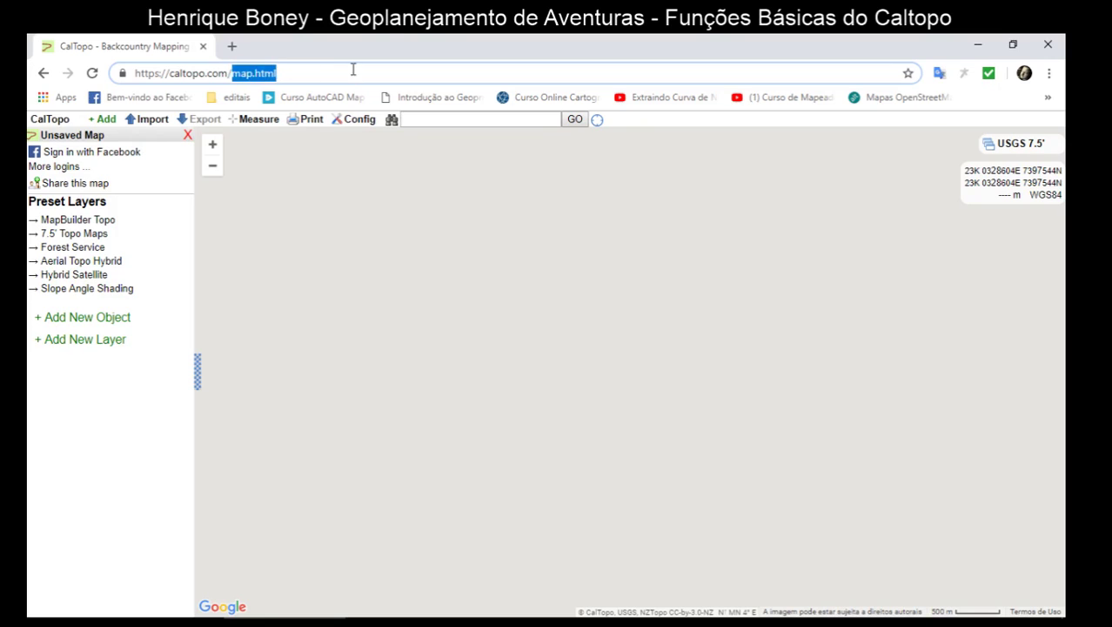
pyautogui.press('BackSpace')
pyautogui.press('Return')
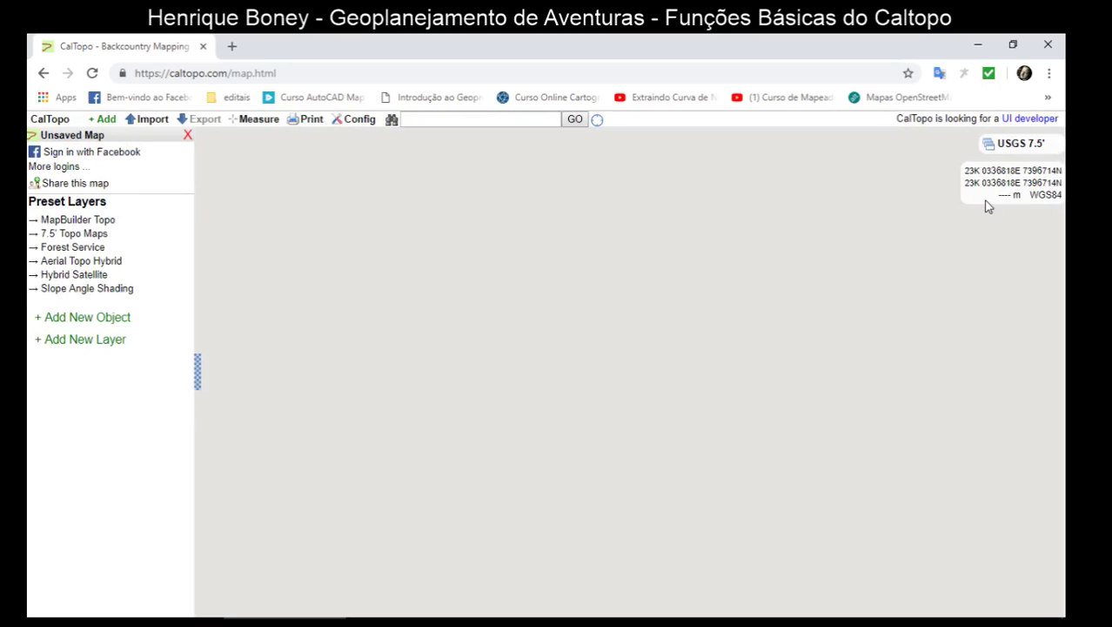
# - Examine the available base layers, from the topographic maps down to the daily satellite options
pyautogui.moveTo(1001, 146)
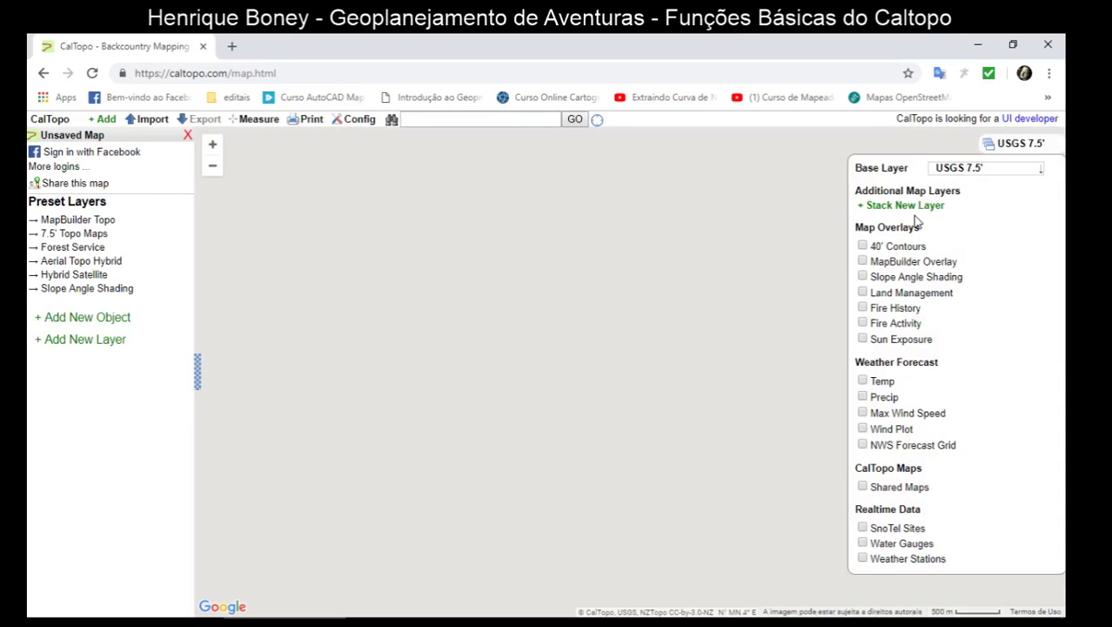
pyautogui.click(955, 174)
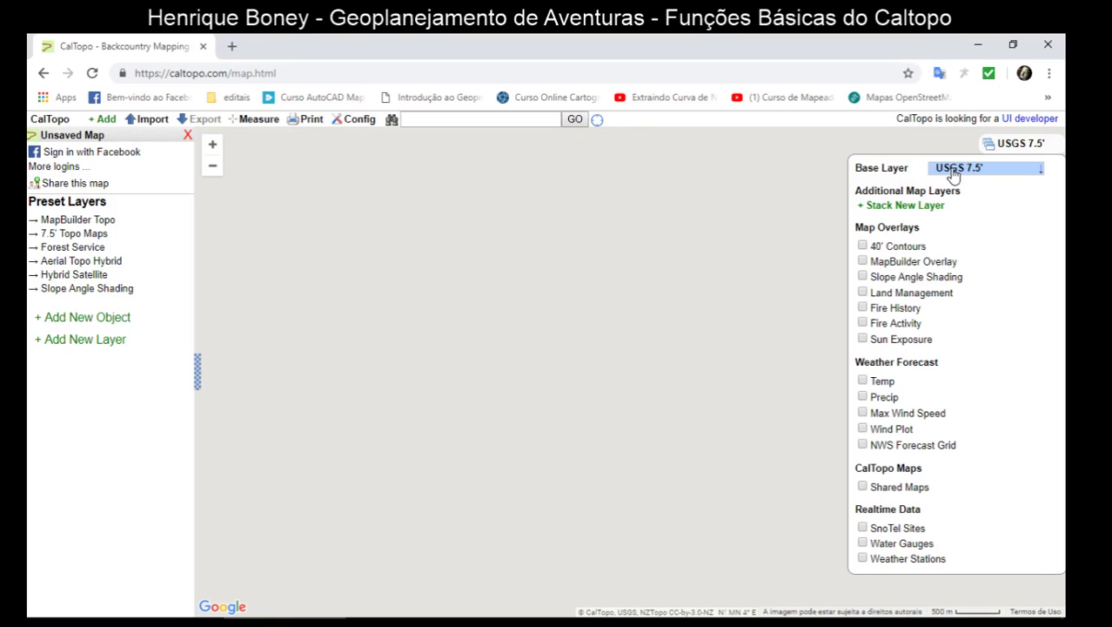
pyautogui.click(955, 172)
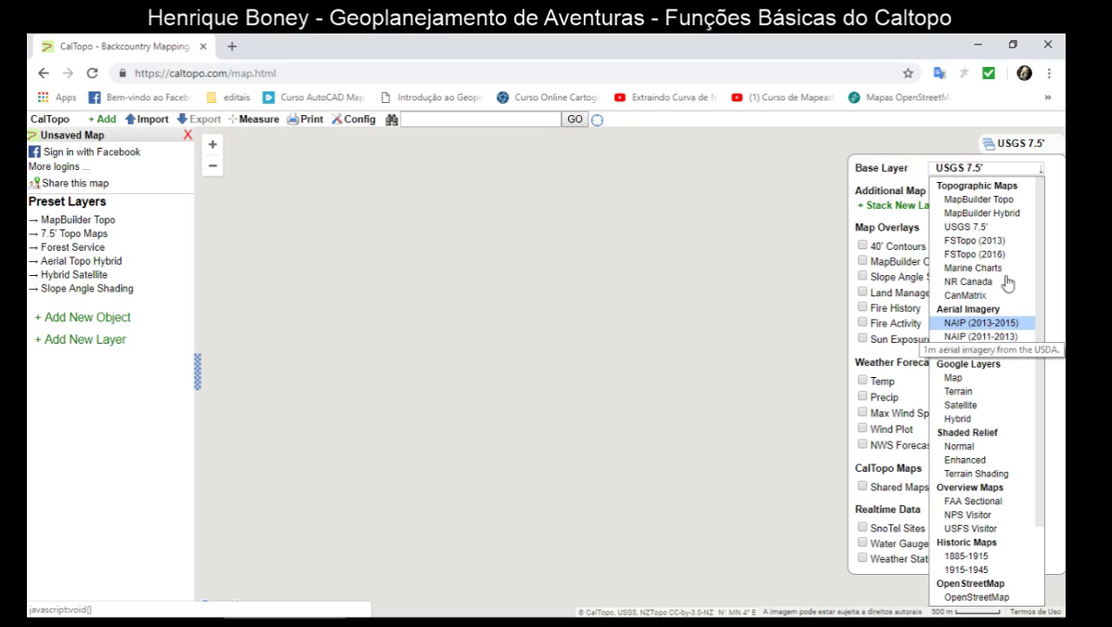
pyautogui.scroll(-1, 988, 366)
pyautogui.scroll(-3, 988, 370)
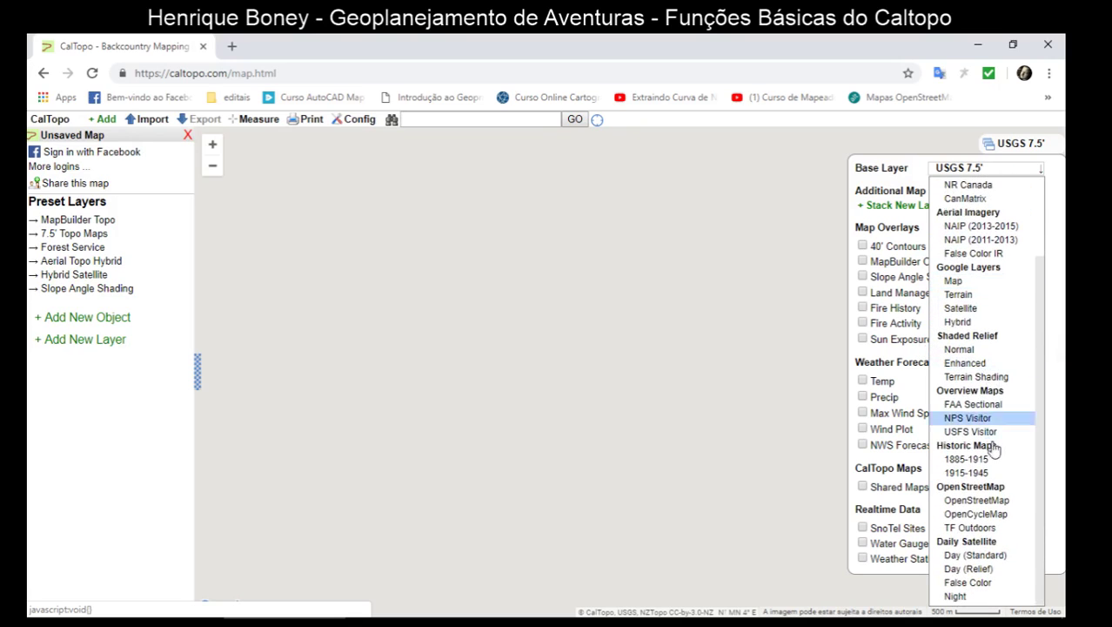
pyautogui.click(720, 319)
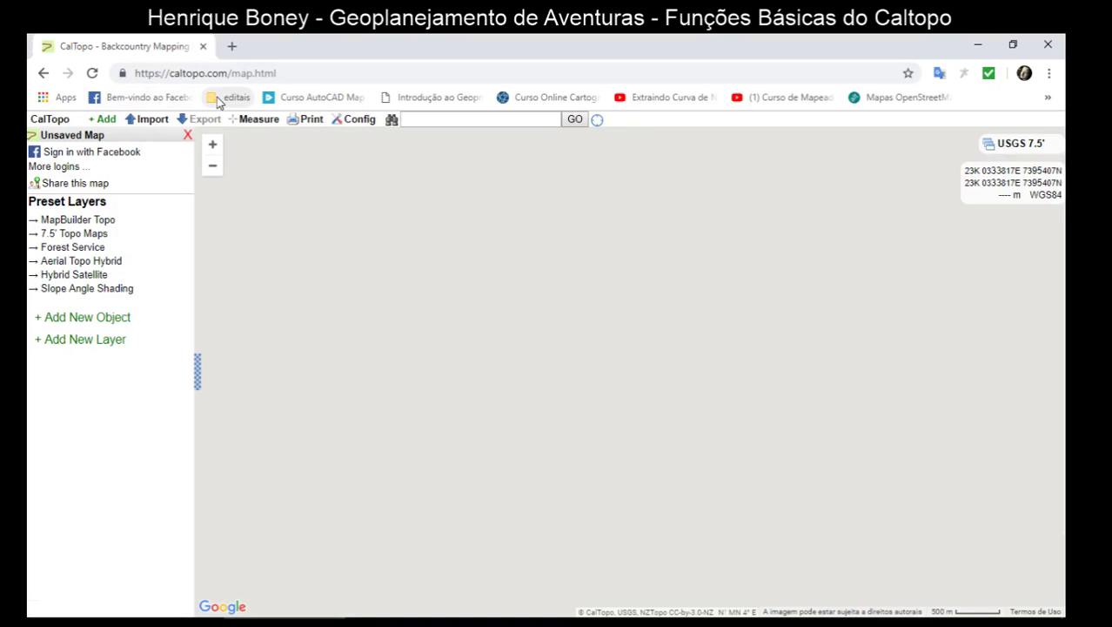
# - Sign in to the map site with the Facebook account
pyautogui.click(118, 152)
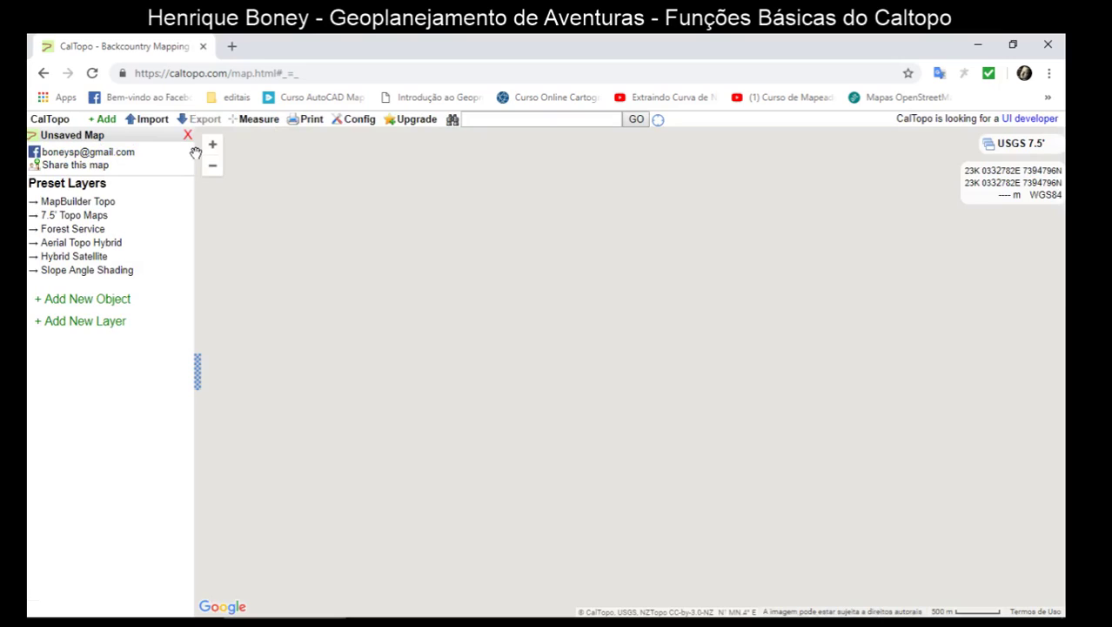
# - Search the map for the location "passa quatro/mg"
pyautogui.click(532, 121)
pyautogui.write('pa')
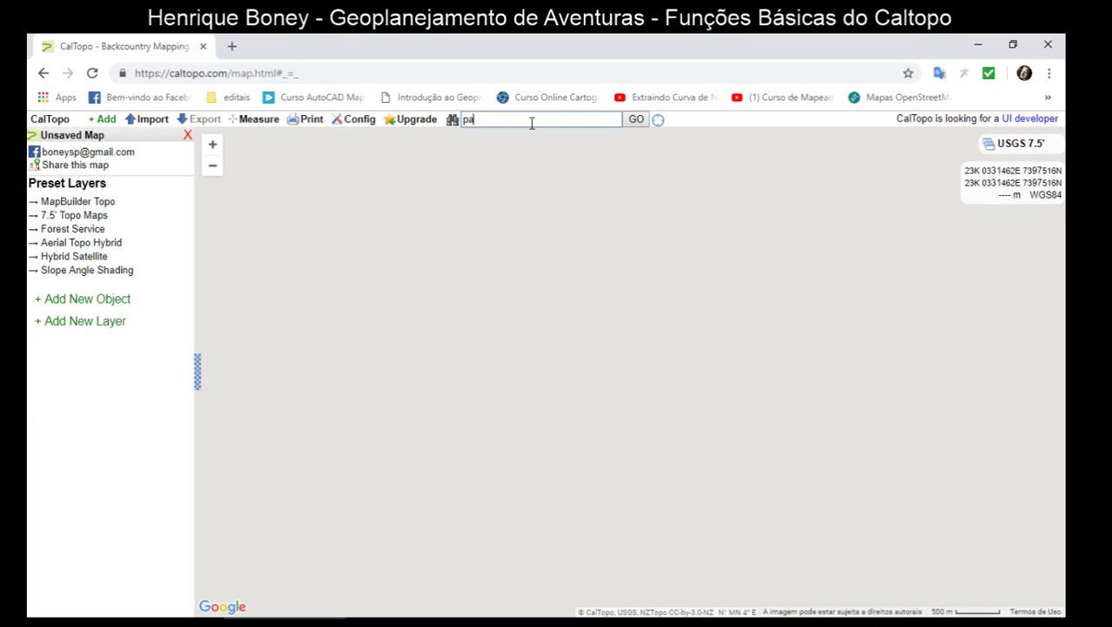
pyautogui.write('ssa q')
pyautogui.write('uatro')
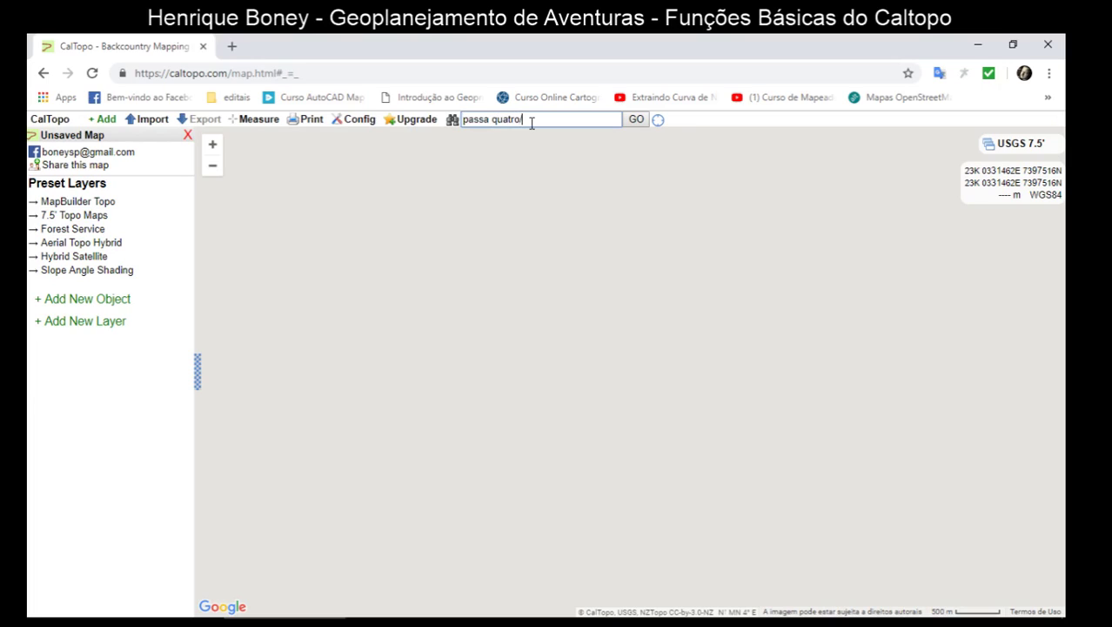
pyautogui.write('/mg')
pyautogui.click(636, 120)
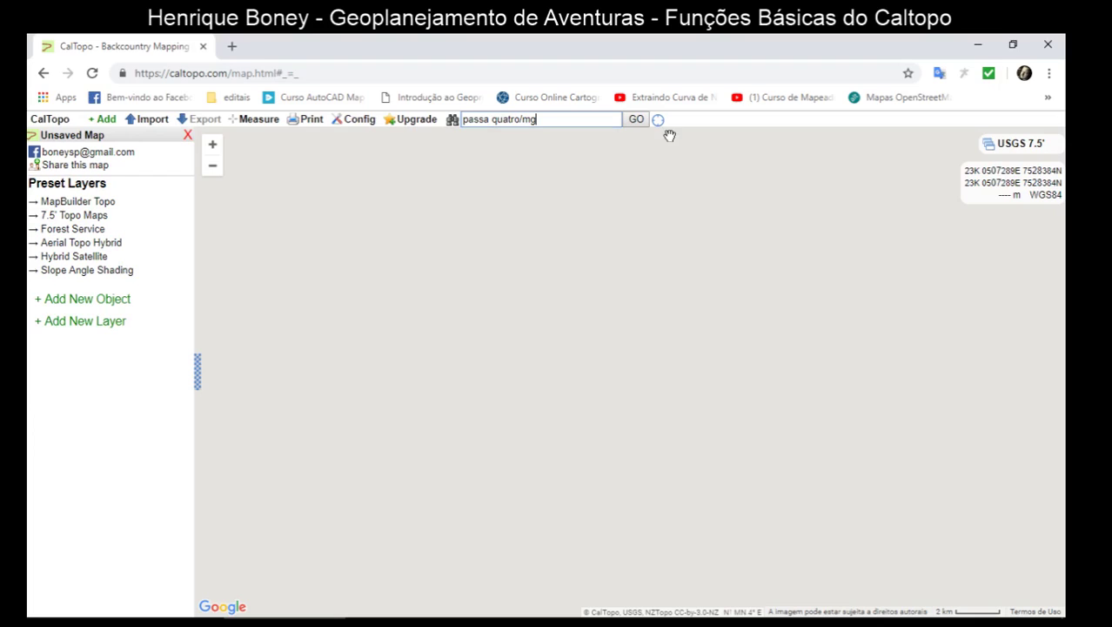
# - Correct the location search to "passa quatro,mg" and run it again
pyautogui.click(521, 121)
pyautogui.press('Delete')
pyautogui.press('BackSpace')
pyautogui.write(',')
pyautogui.press('Return')
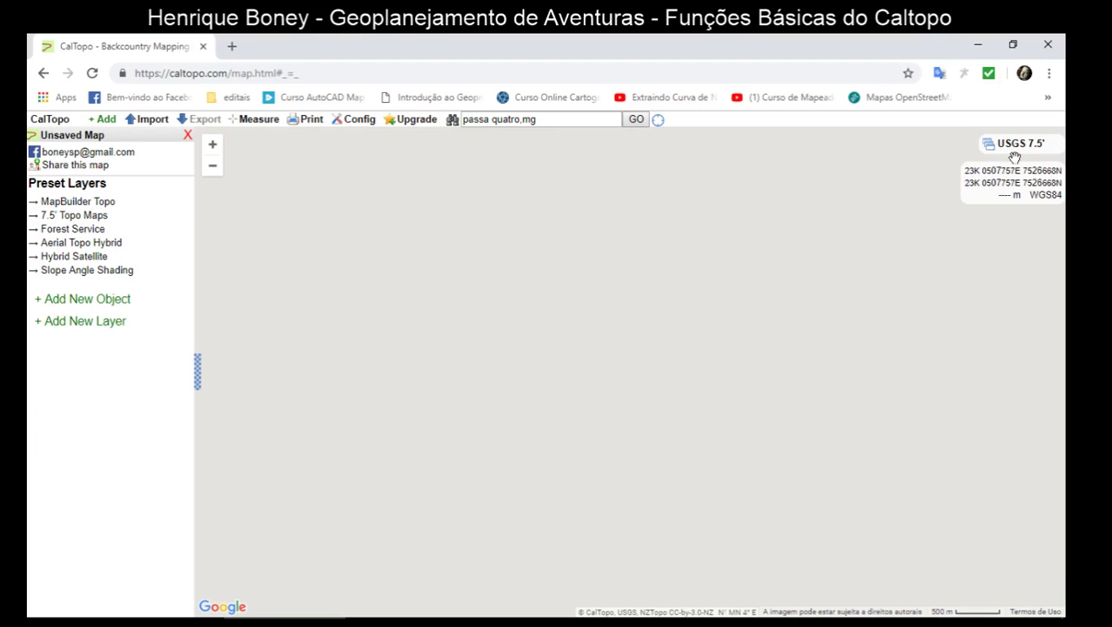
# - Change the base layer from USGS 7.5' to the Google Map layer
pyautogui.moveTo(1019, 154)
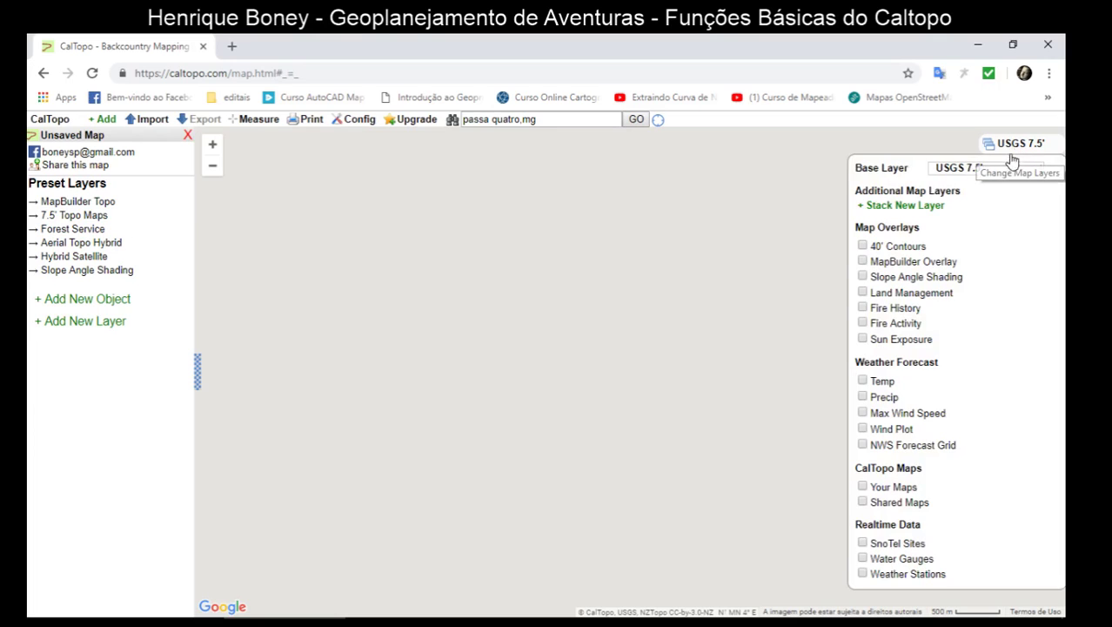
pyautogui.click(1003, 174)
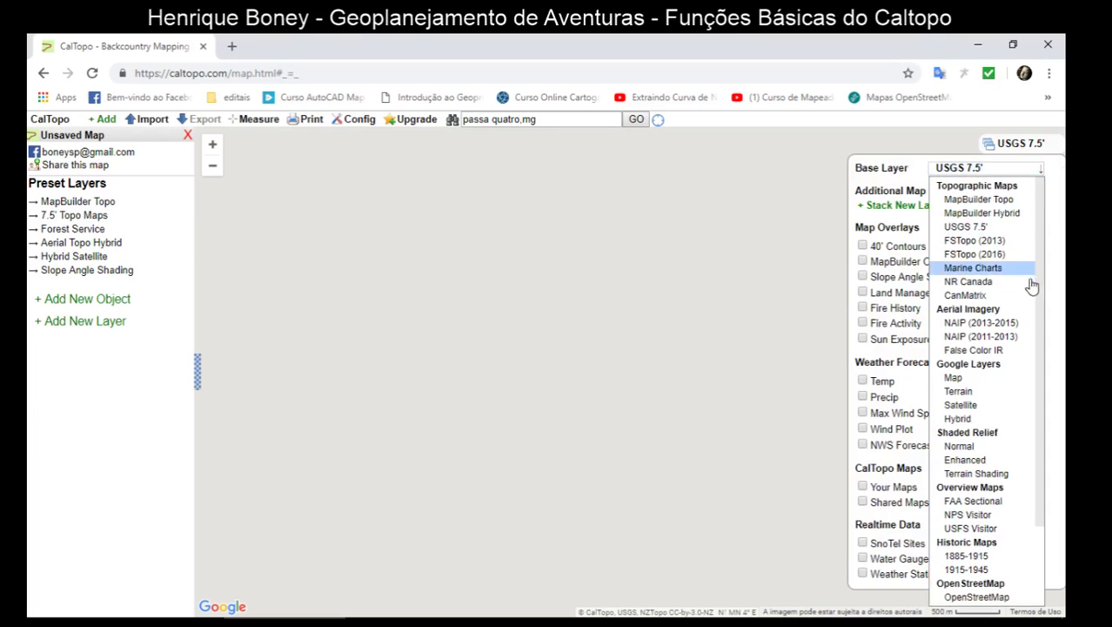
pyautogui.scroll(-1, 1008, 330)
pyautogui.scroll(-1, 1008, 331)
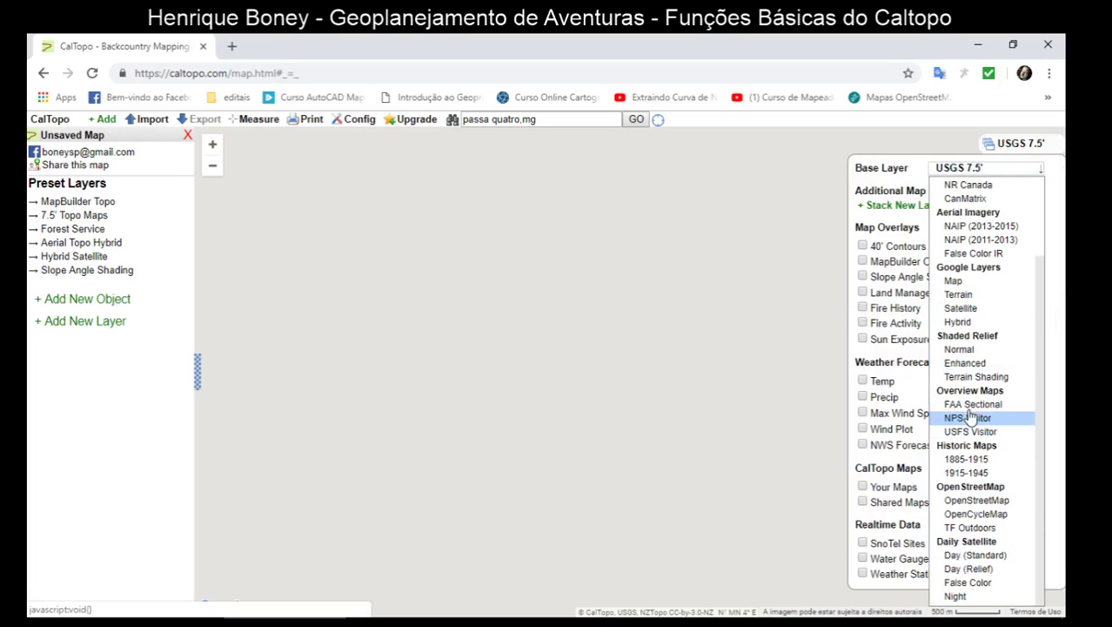
pyautogui.click(953, 281)
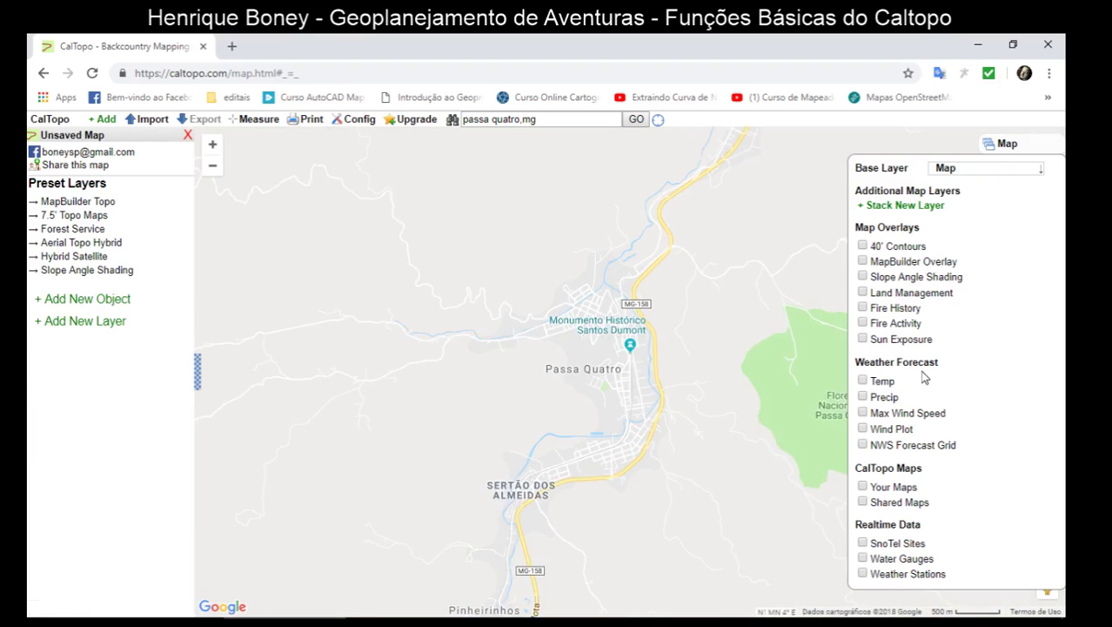
# - Switch the base layer to Google Terrain and then to Google Satellite
pyautogui.click(952, 169)
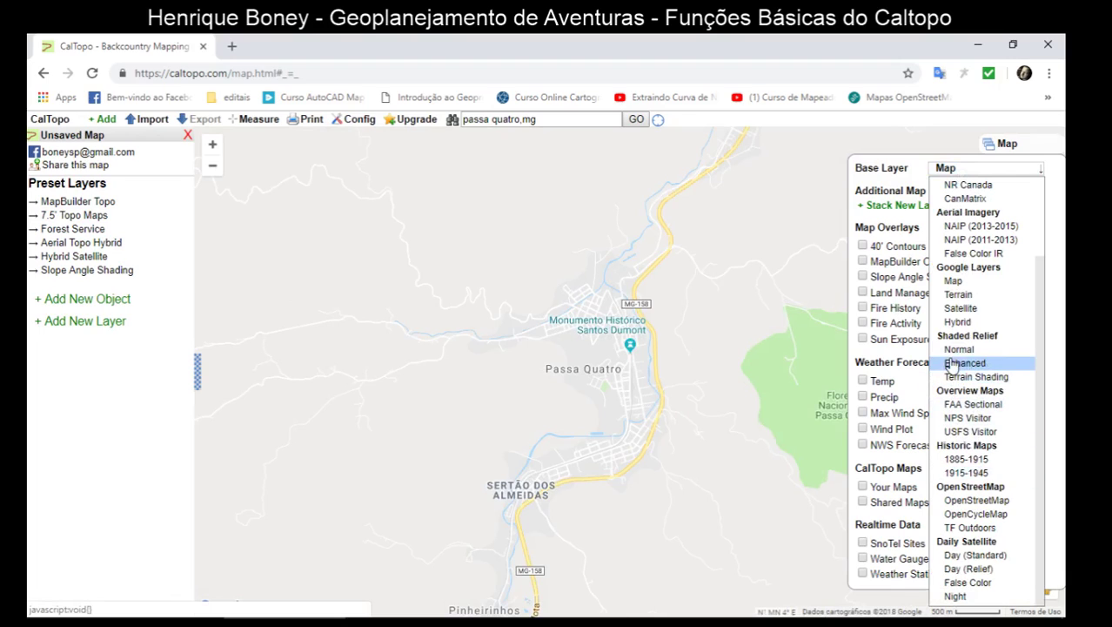
pyautogui.click(960, 295)
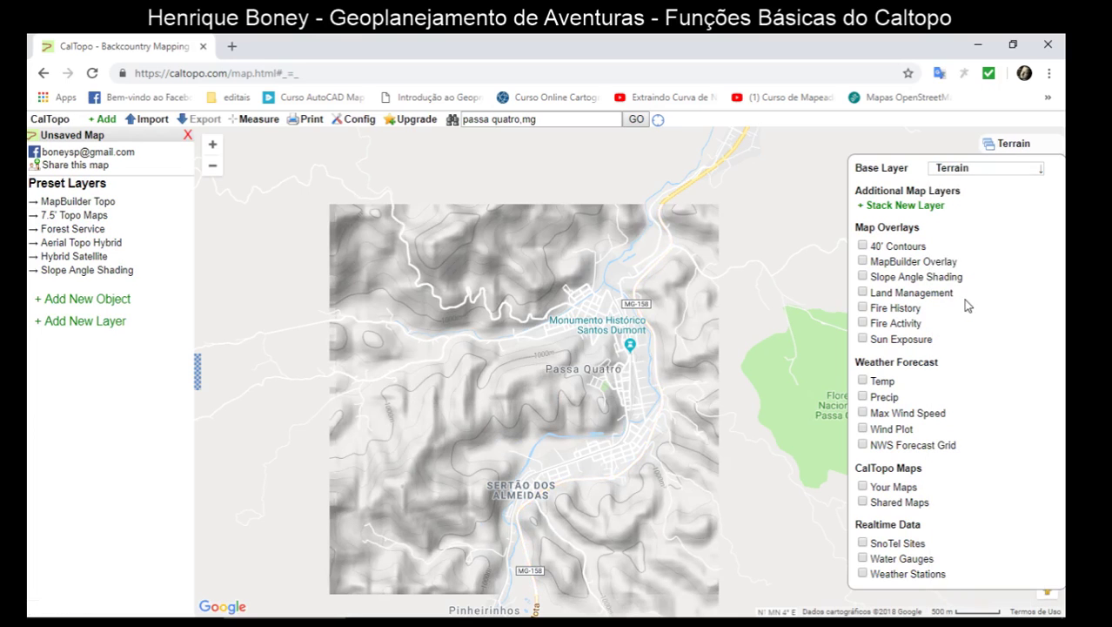
pyautogui.click(961, 168)
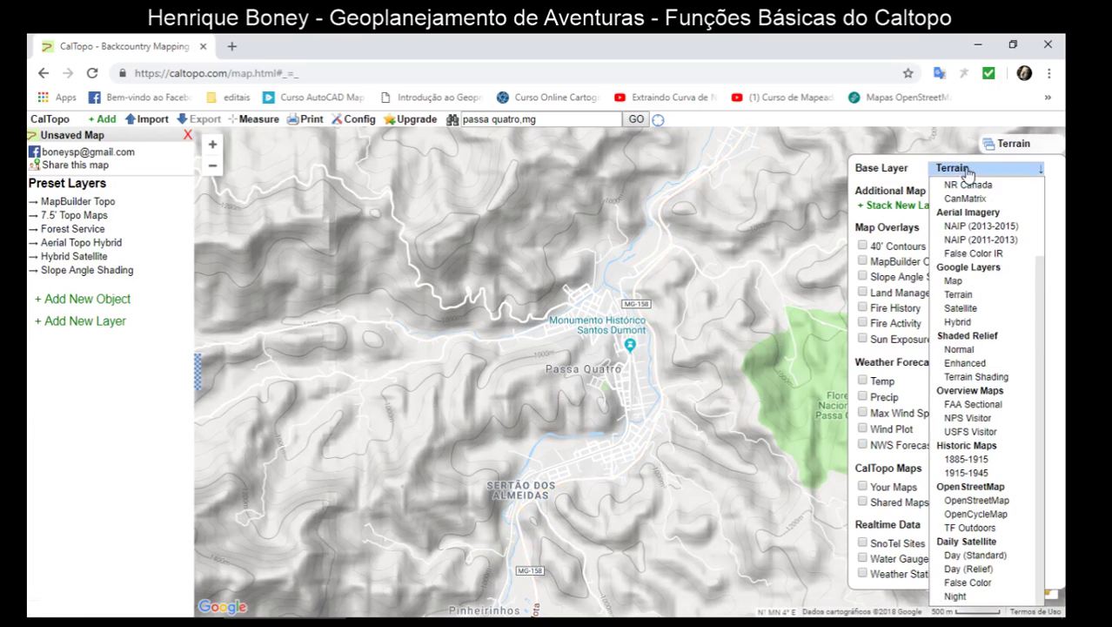
pyautogui.click(961, 309)
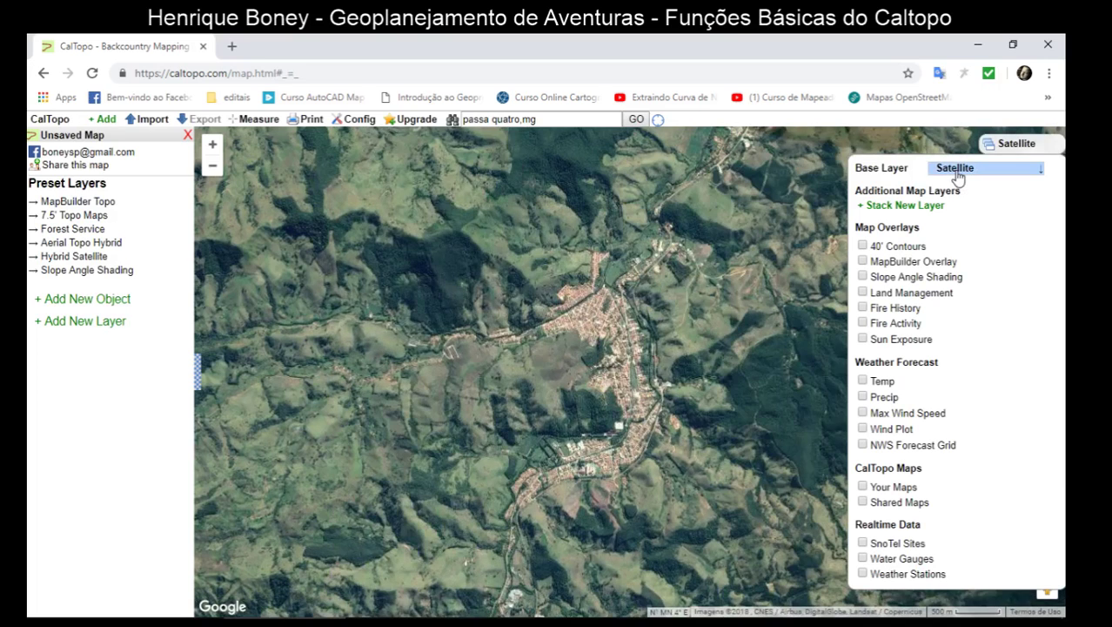
# - Set the base layer to Google Hybrid and view Passa Quatro more closely
pyautogui.click(958, 172)
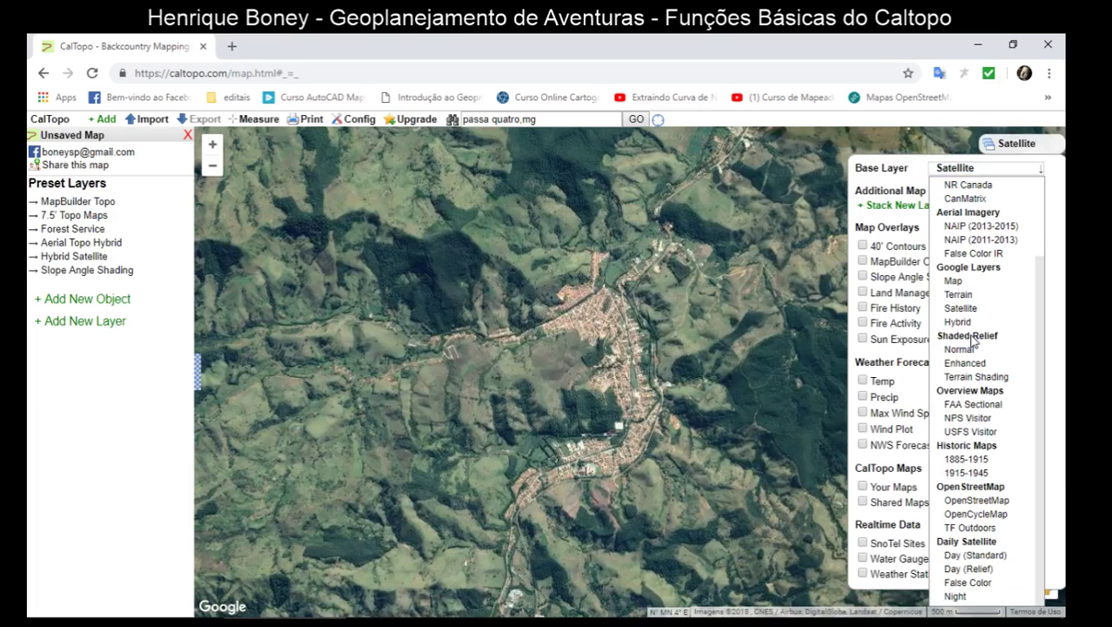
pyautogui.click(968, 322)
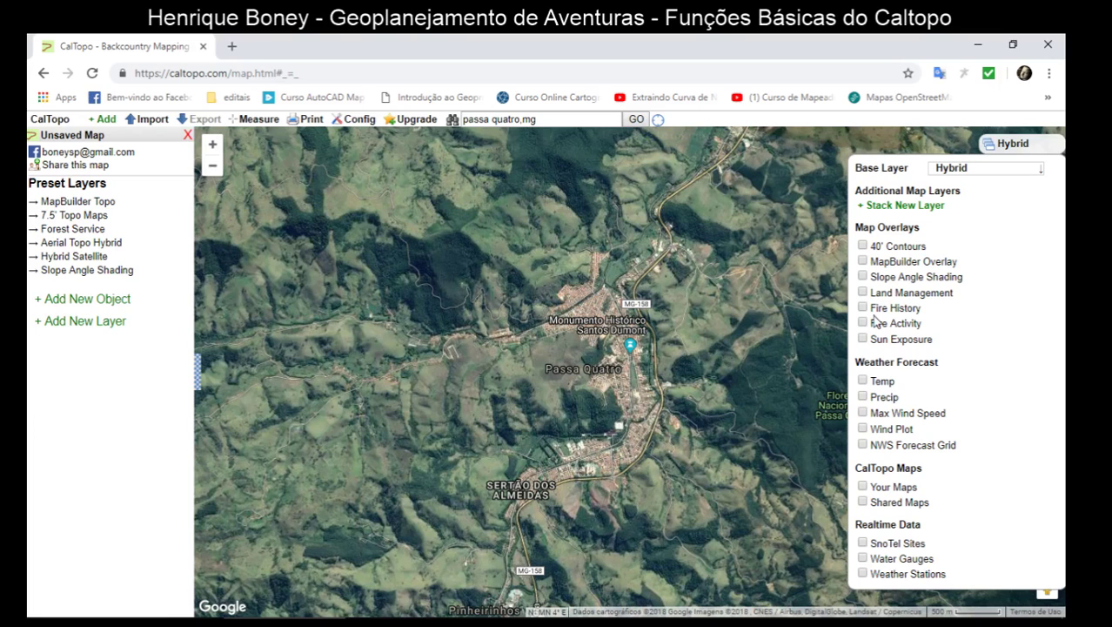
pyautogui.scroll(1, 731, 348)
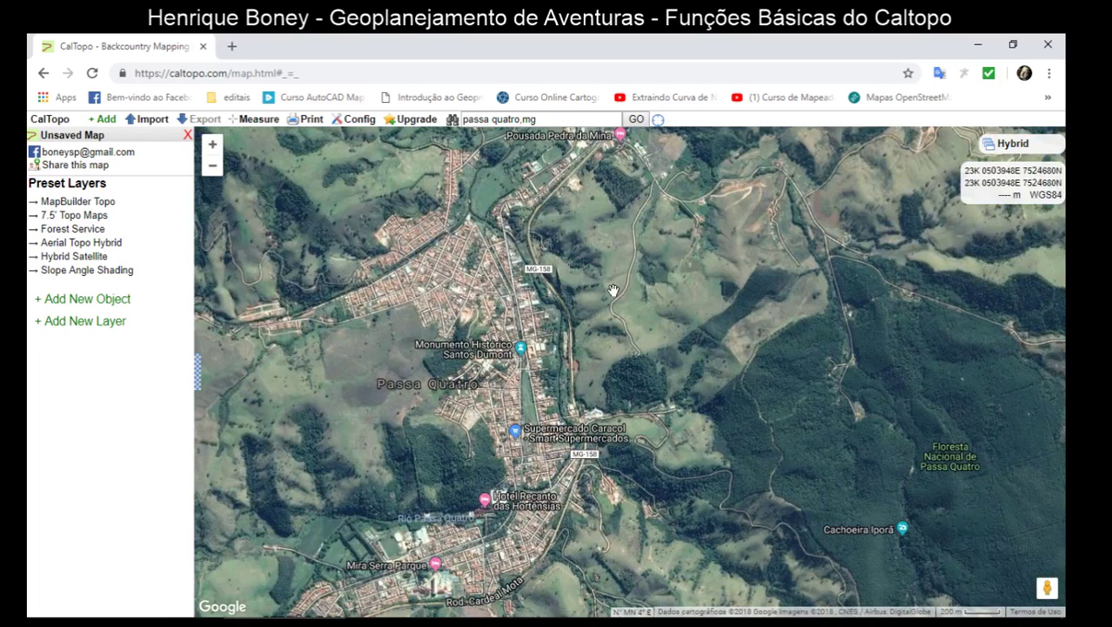
# - Set the map's base layer to OpenCycleMap
pyautogui.moveTo(1068, 162)
pyautogui.moveTo(1001, 146)
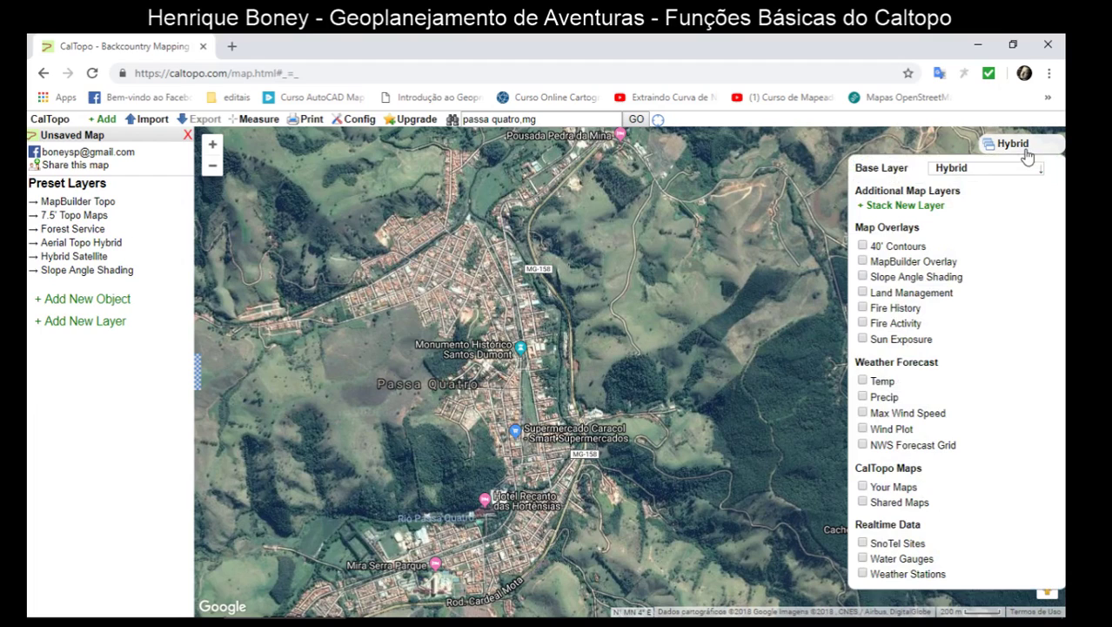
pyautogui.click(1005, 178)
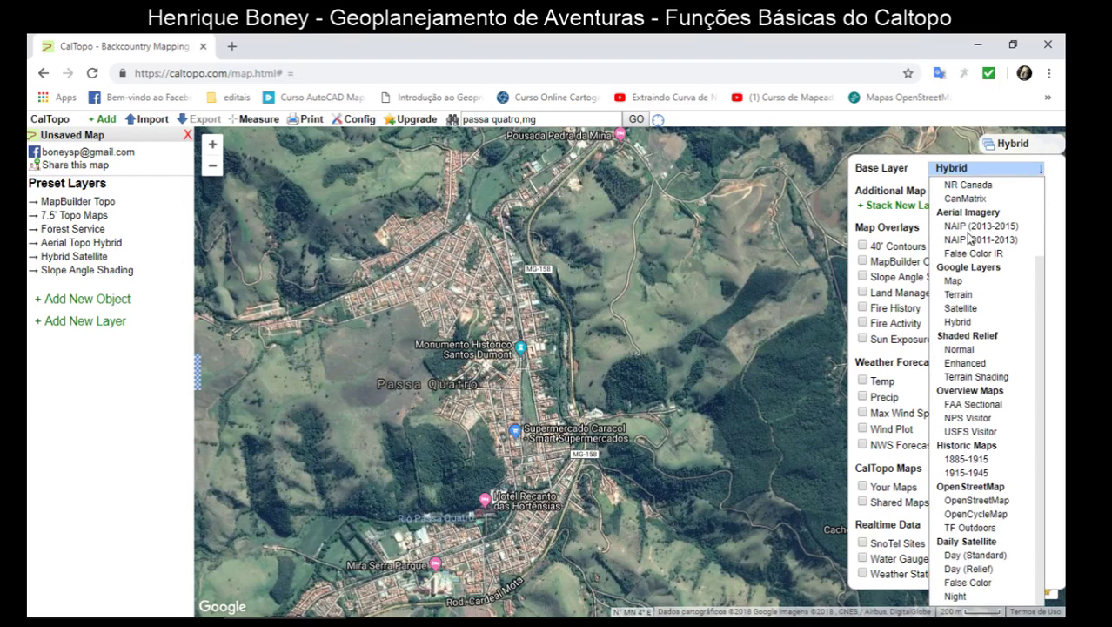
pyautogui.click(976, 513)
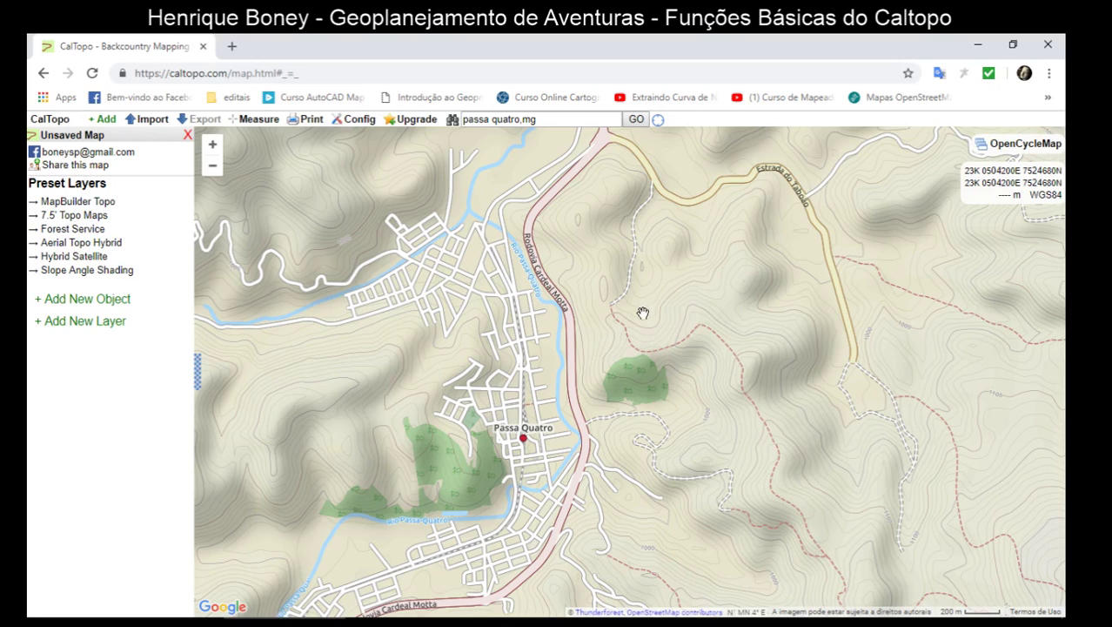
# - Add a new marker to the map in the hills east of Passa Quatro
pyautogui.scroll(-1, 563, 307)
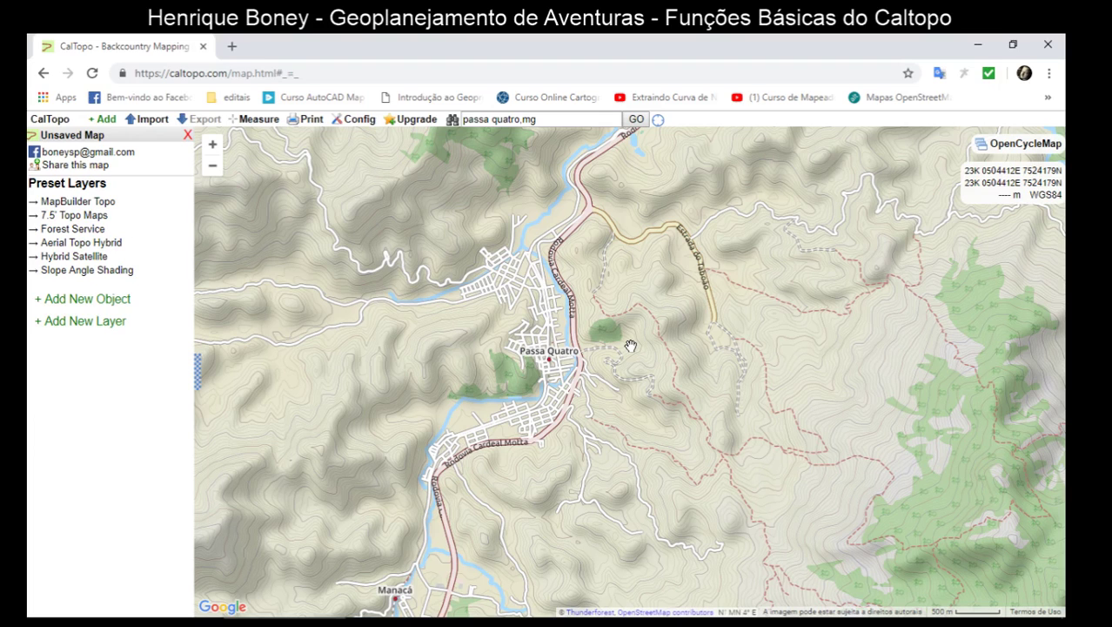
pyautogui.moveTo(632, 345); pyautogui.dragTo(555, 298)
pyautogui.click(103, 122)
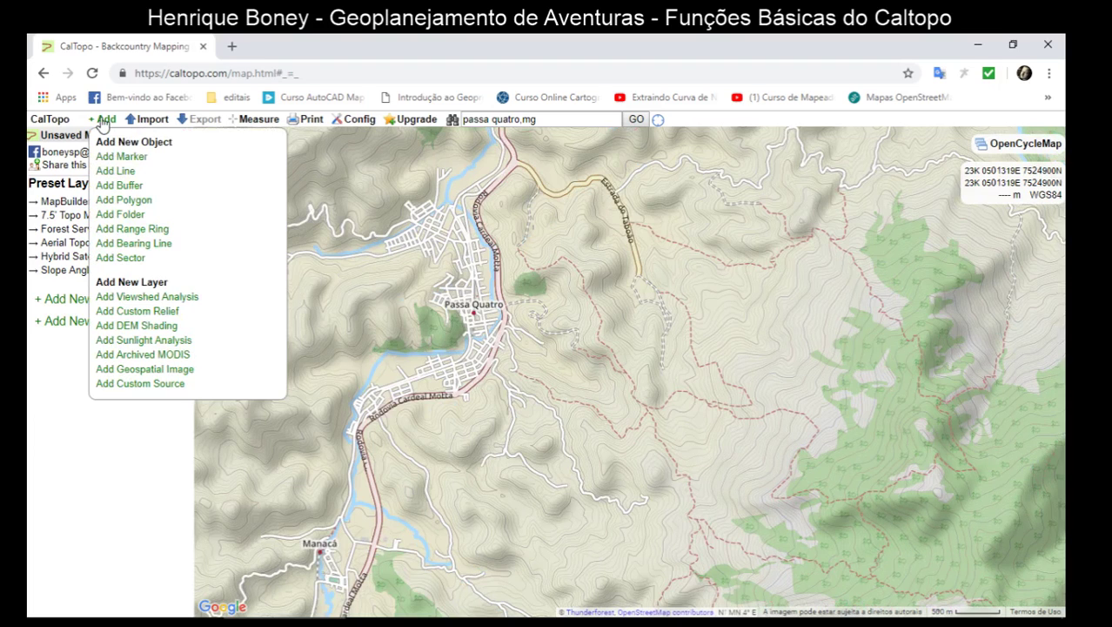
pyautogui.click(104, 120)
pyautogui.moveTo(473, 318); pyautogui.dragTo(476, 304)
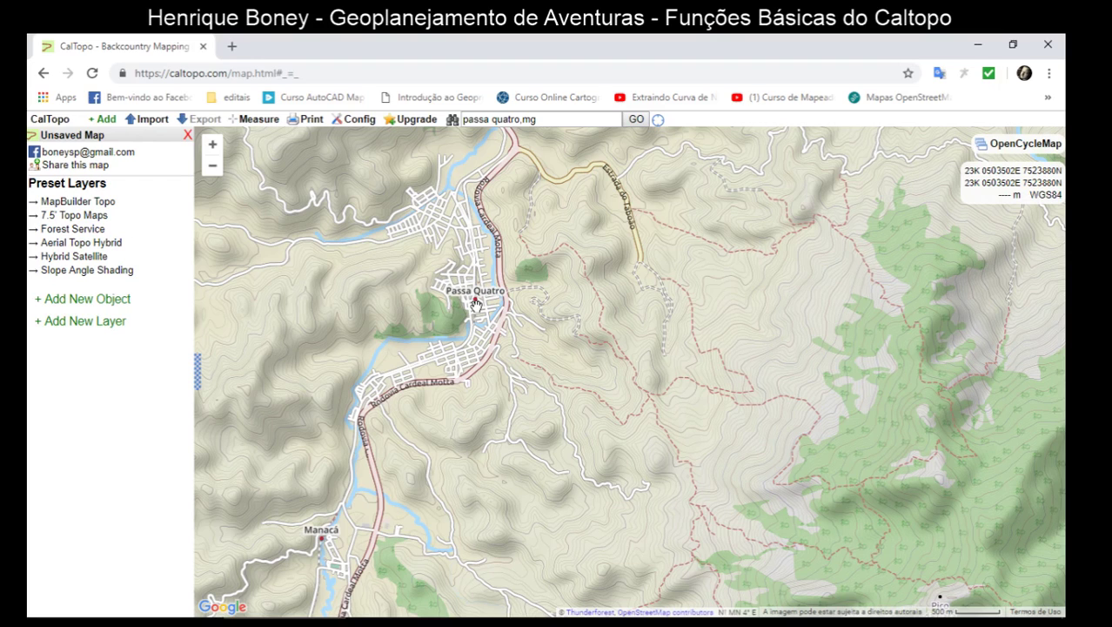
pyautogui.moveTo(516, 328); pyautogui.dragTo(476, 295)
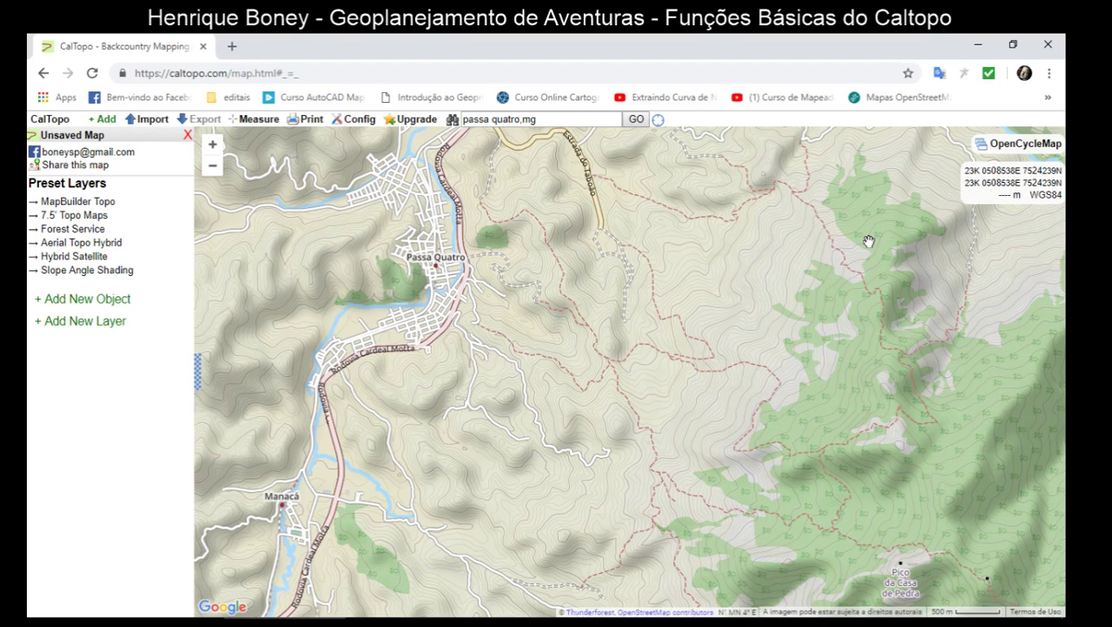
pyautogui.click(107, 119)
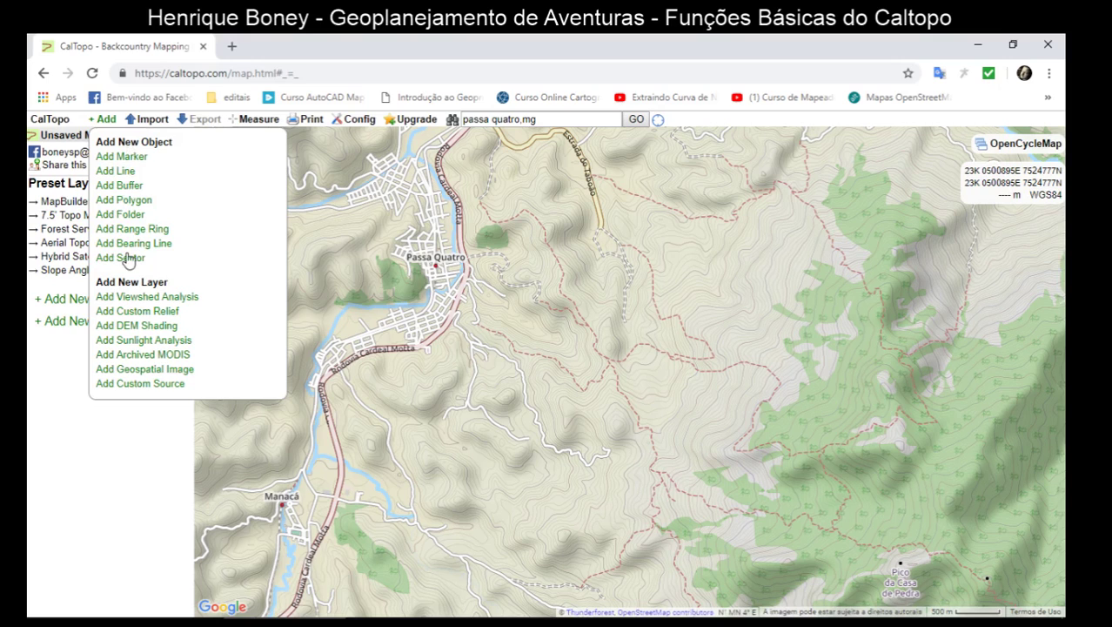
pyautogui.click(122, 157)
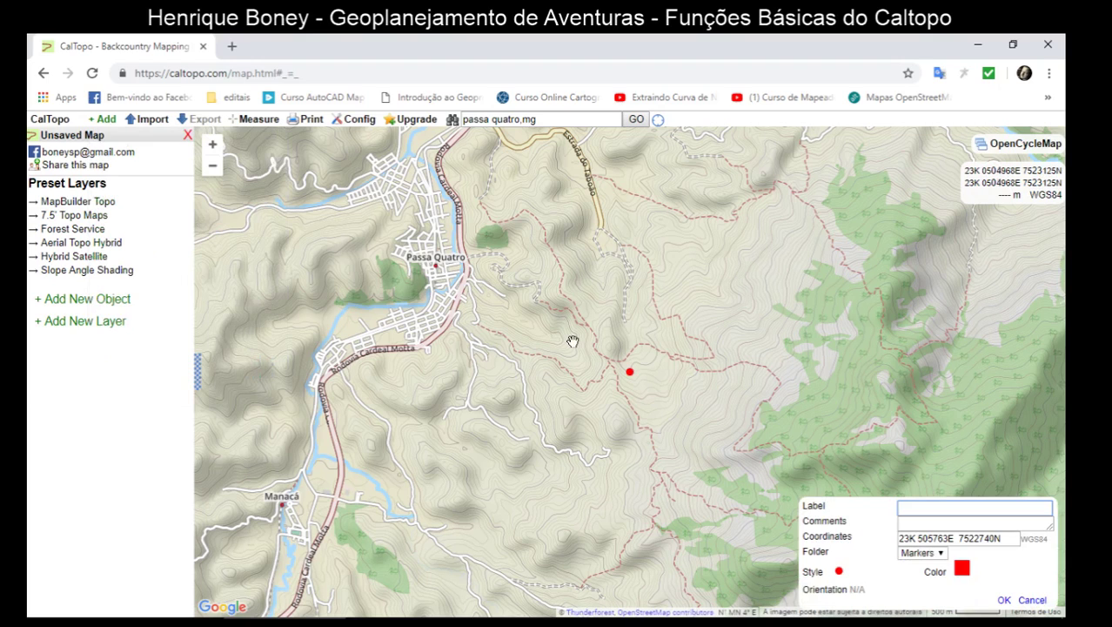
pyautogui.click(581, 349)
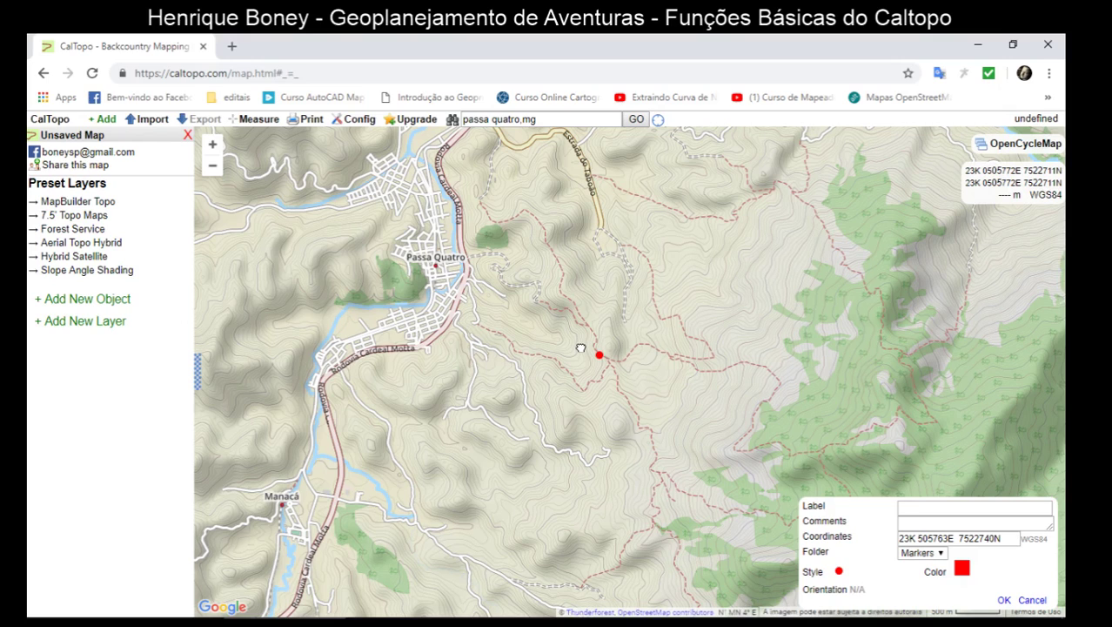
pyautogui.click(616, 343)
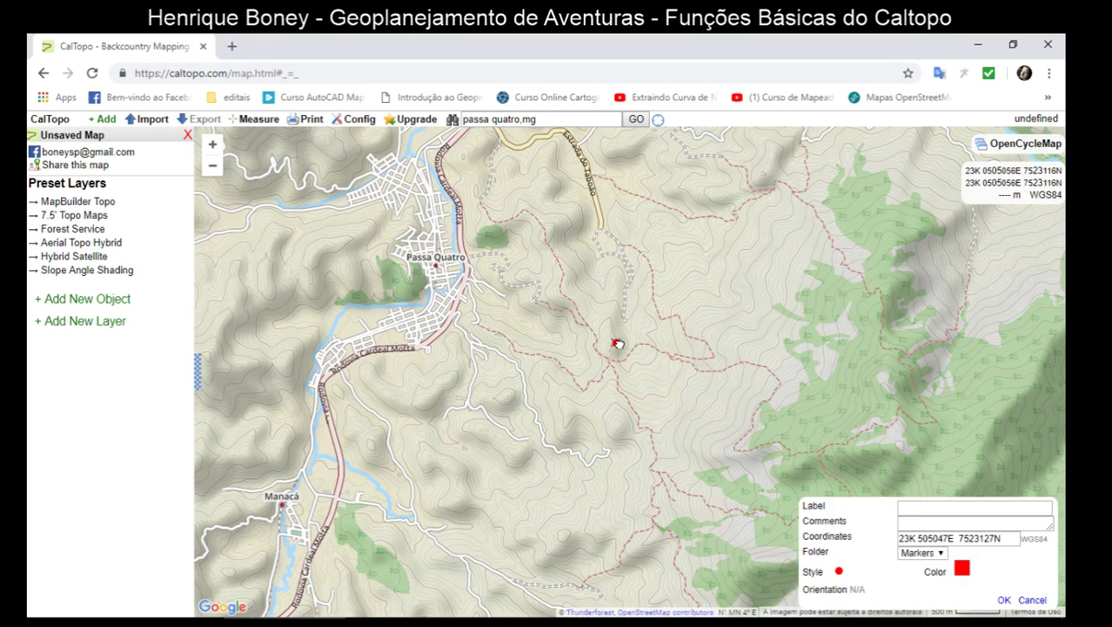
pyautogui.click(597, 341)
# - Move the new marker onto the trail east of Passa Quatro, at about 23K 505189E 7523346N, and select its coordinates
pyautogui.click(944, 506)
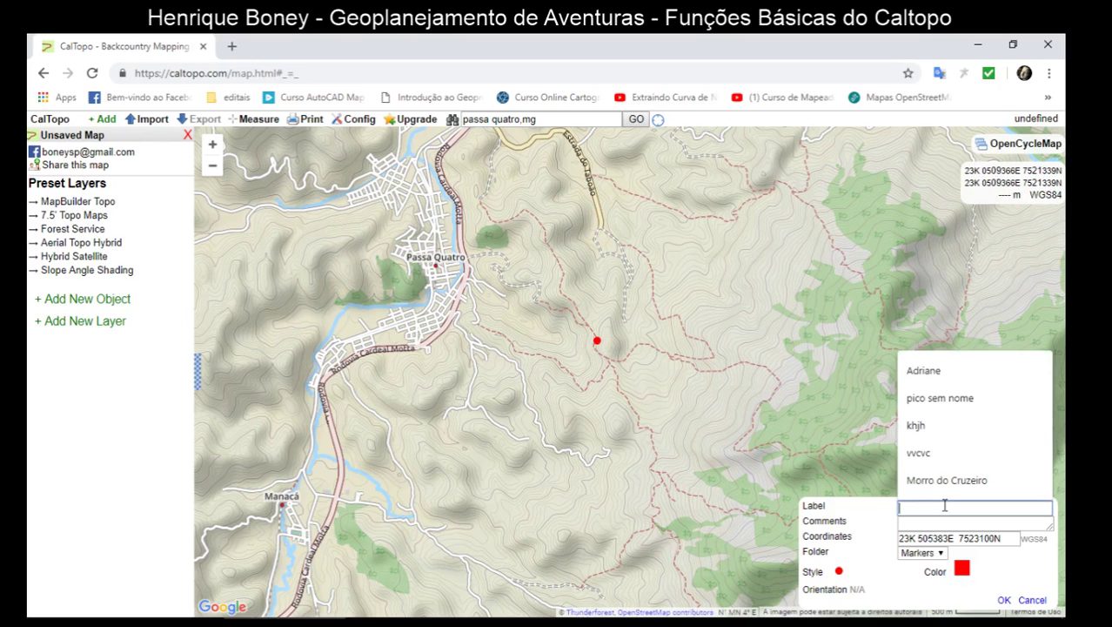
pyautogui.click(914, 538)
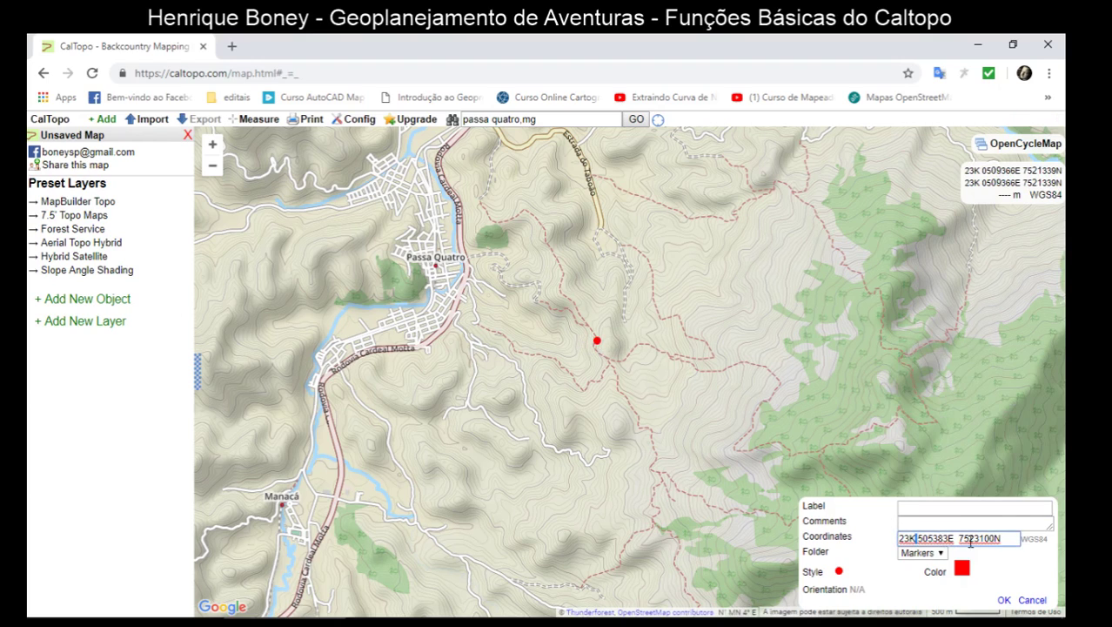
pyautogui.click(555, 311)
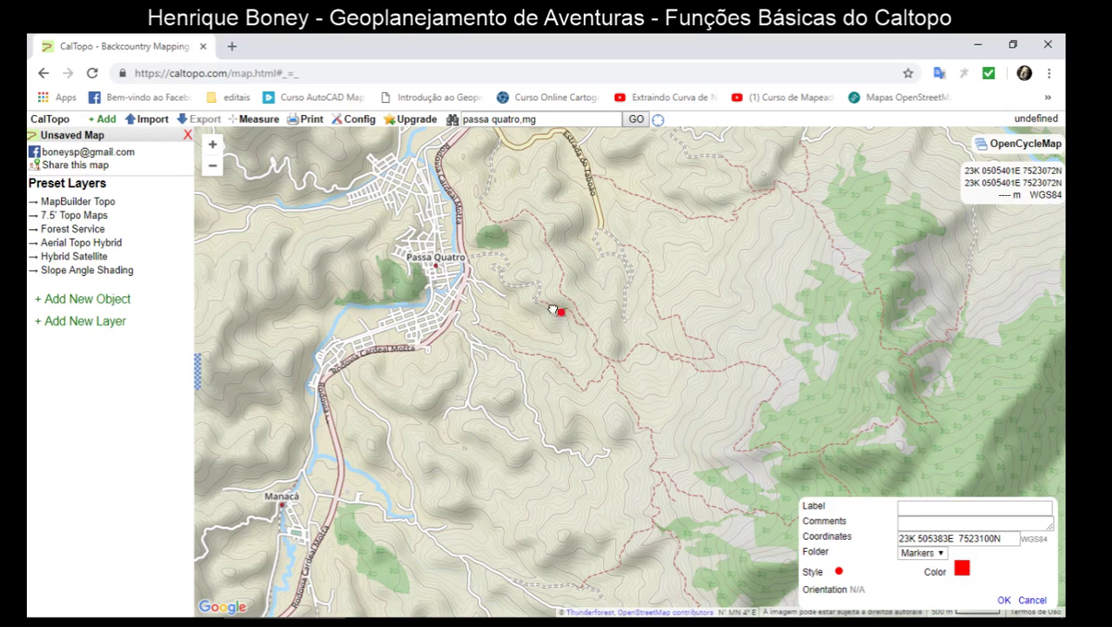
pyautogui.click(577, 331)
pyautogui.click(466, 304)
pyautogui.click(579, 318)
pyautogui.click(955, 538)
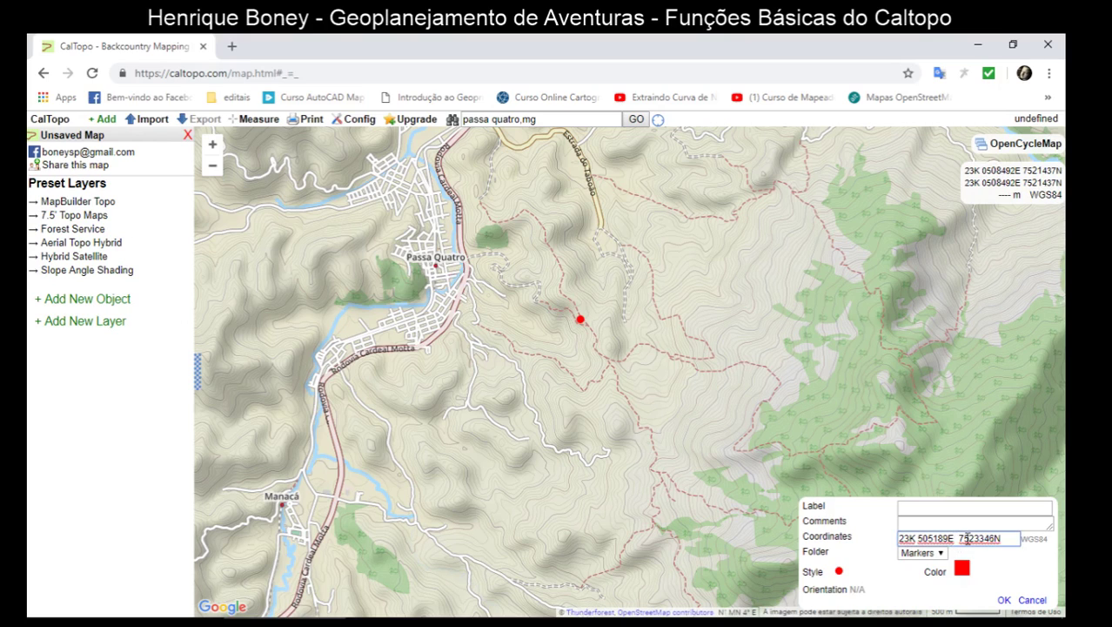
pyautogui.moveTo(1001, 539); pyautogui.dragTo(898, 539)
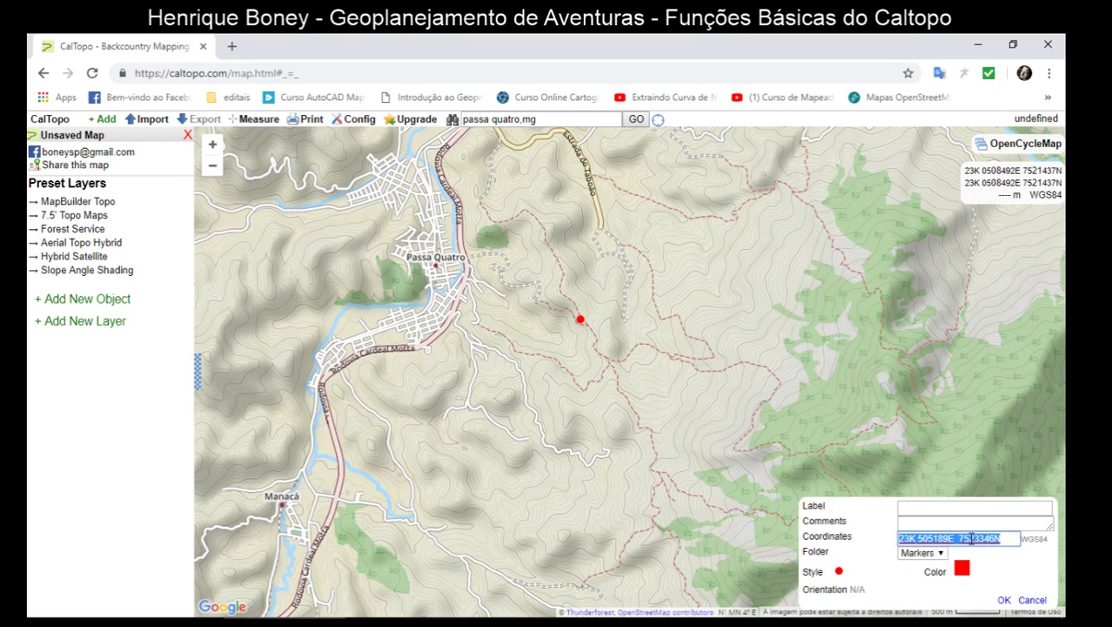
# - Label the new marker "teste" and accept it
pyautogui.click(902, 510)
pyautogui.write('teste')
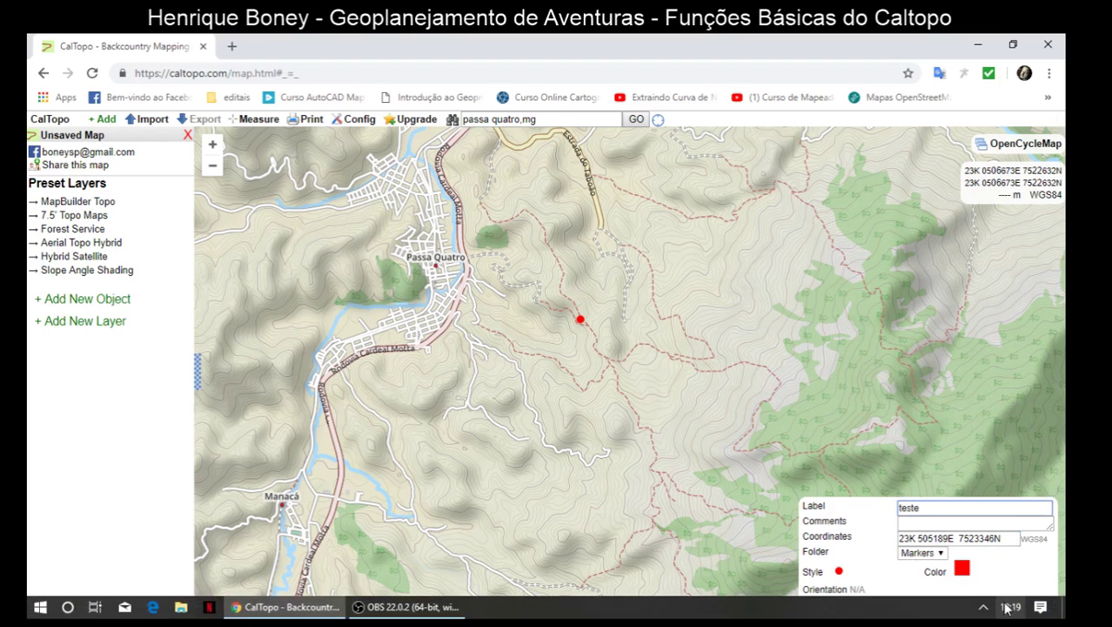
pyautogui.click(1004, 600)
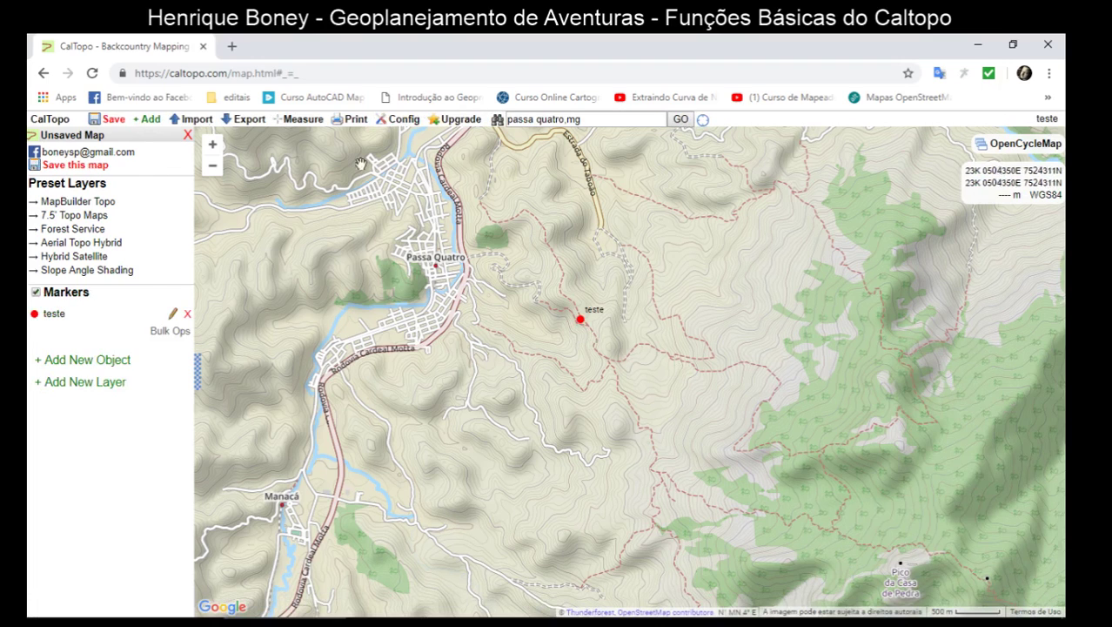
# - Add a second marker labelled "teste 2" and place it beside Passa Quatro, at about 23K 503855E 7523970N
pyautogui.moveTo(148, 119)
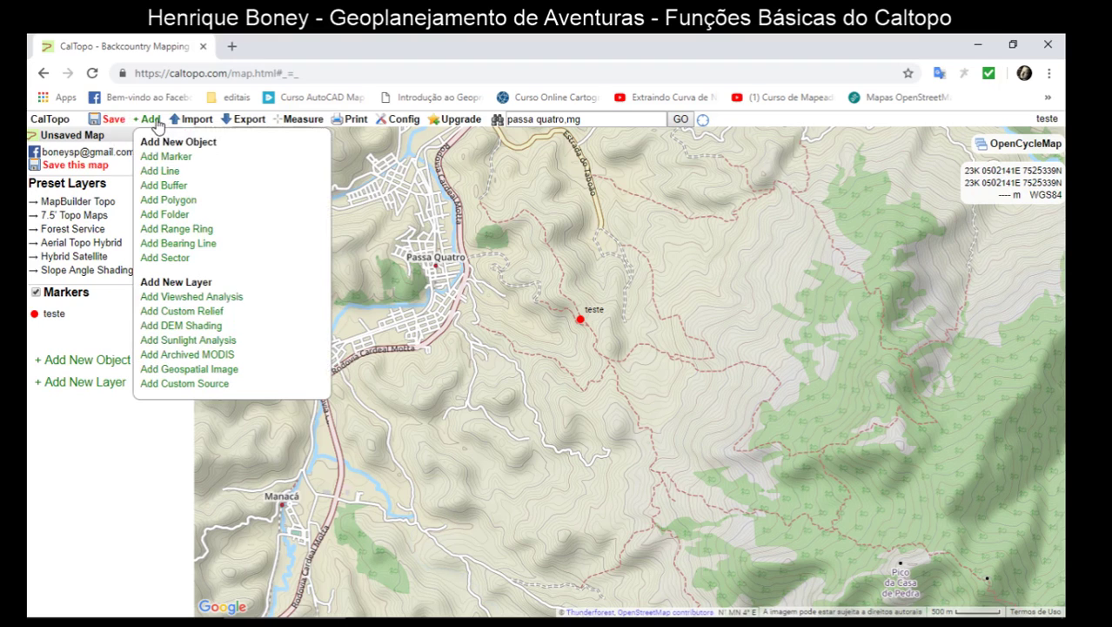
pyautogui.click(164, 155)
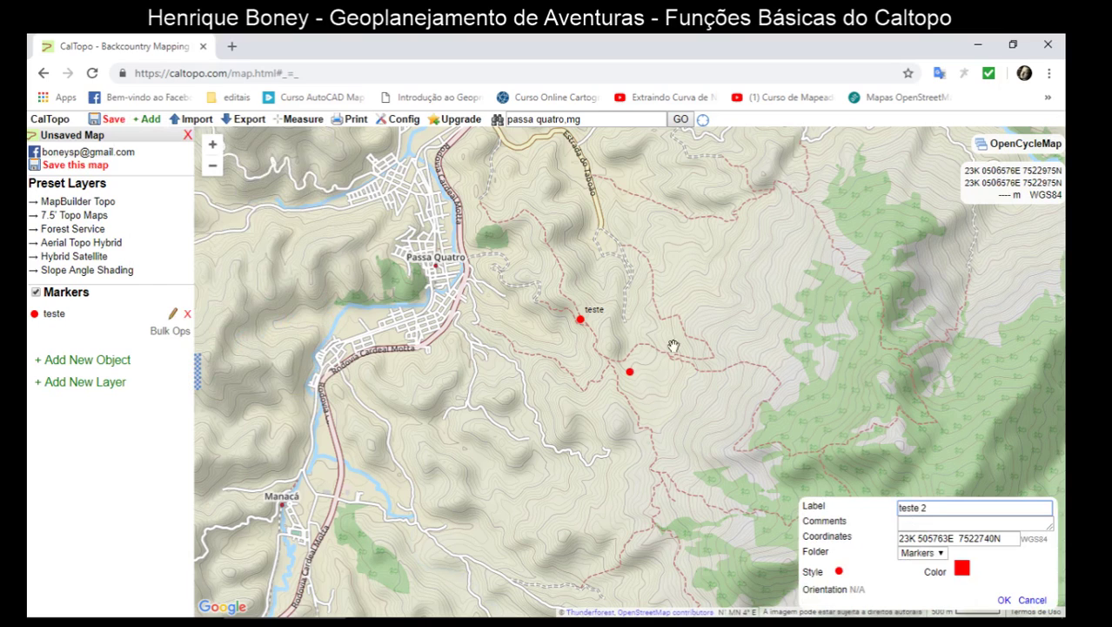
pyautogui.moveTo(631, 373); pyautogui.dragTo(609, 350)
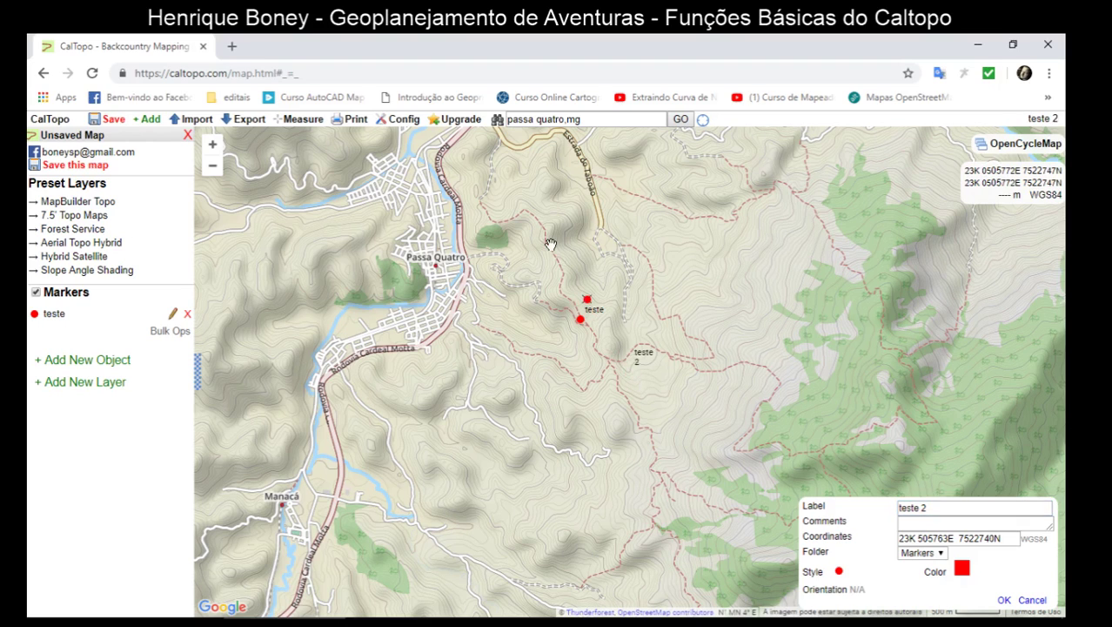
pyautogui.click(466, 264)
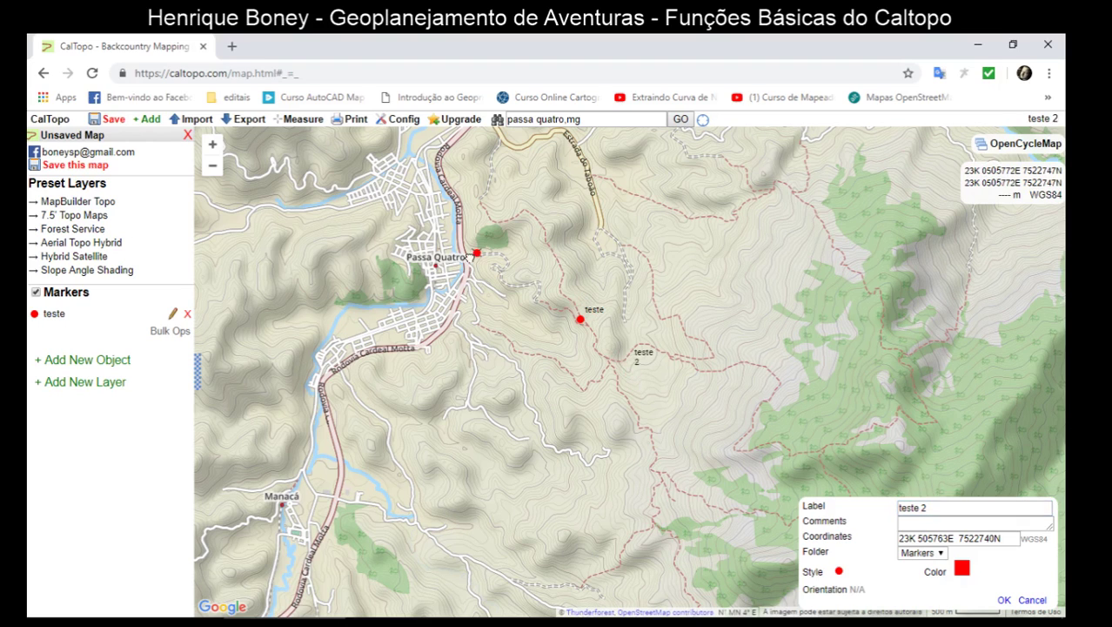
# - Change the color of the "teste 2" marker to yellow
pyautogui.click(962, 568)
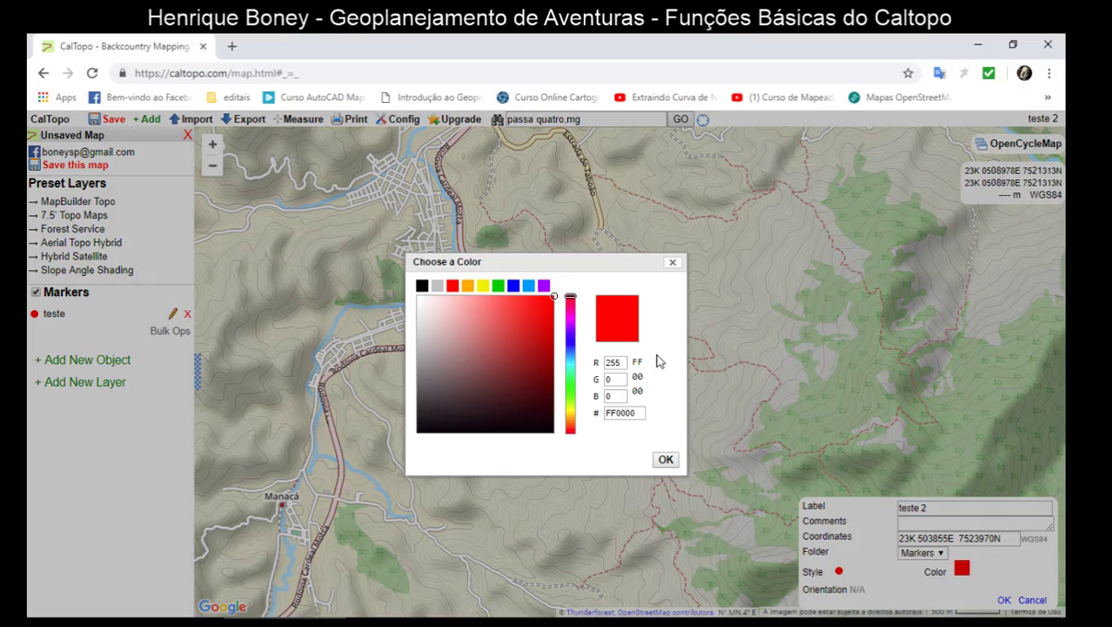
pyautogui.click(483, 285)
pyautogui.click(666, 459)
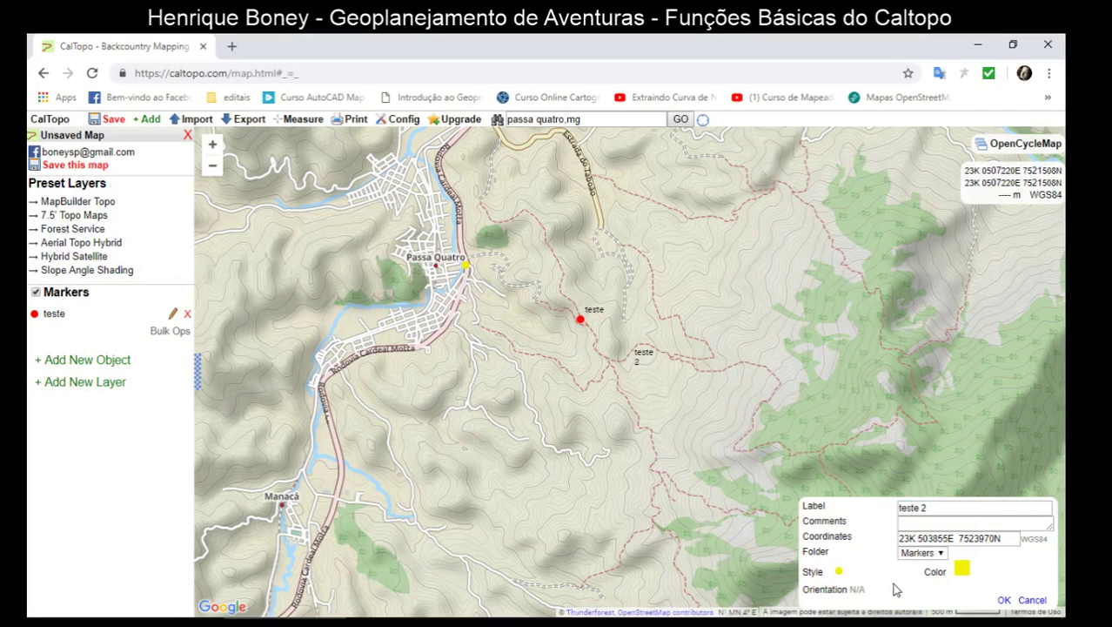
# - Give the "teste 2" marker the red crossed-circle icon from the ICS/Fire styles and accept the marker
pyautogui.click(837, 573)
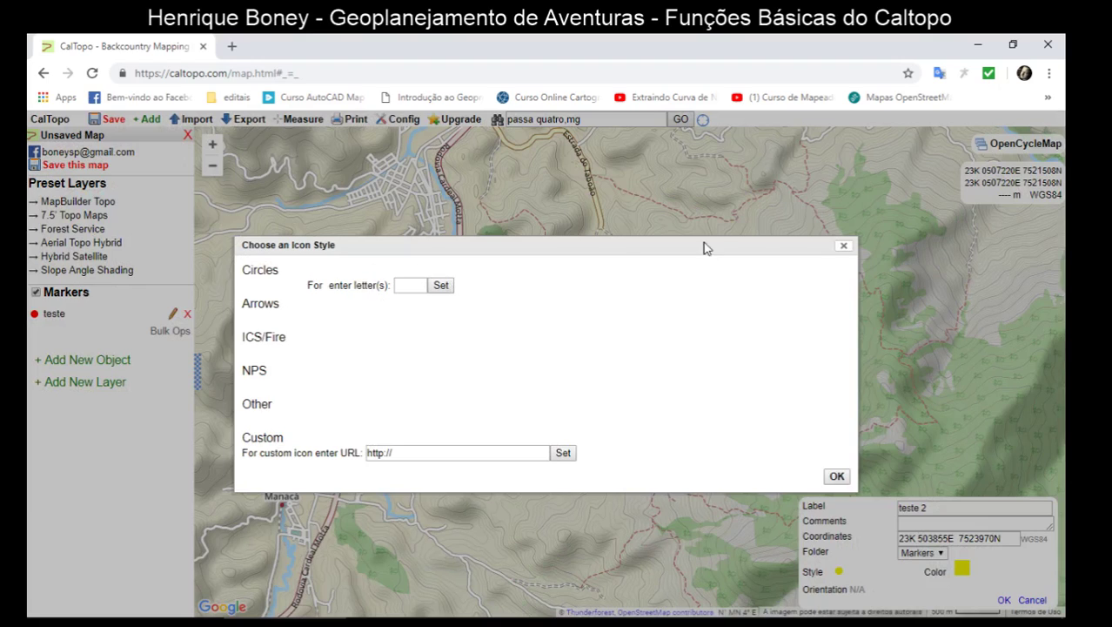
pyautogui.click(844, 245)
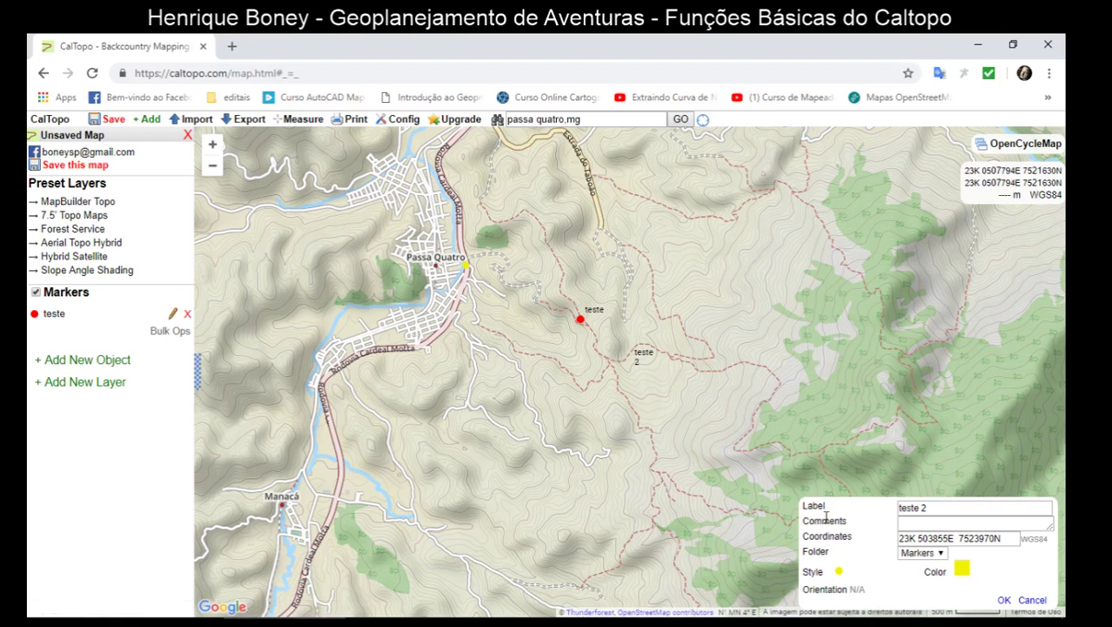
pyautogui.click(580, 321)
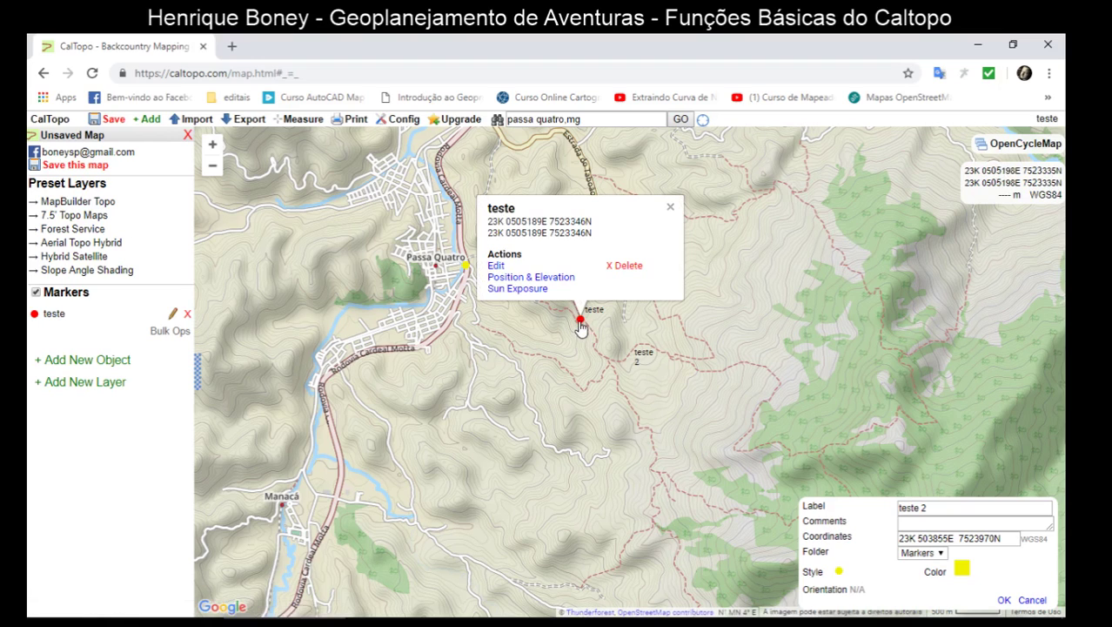
pyautogui.click(839, 571)
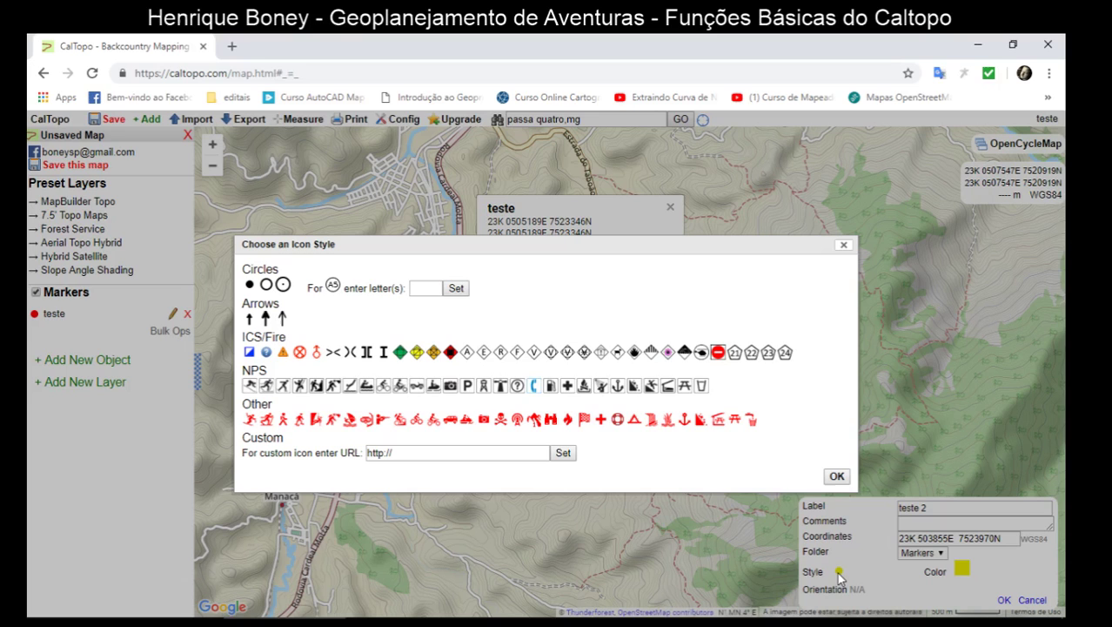
pyautogui.click(300, 352)
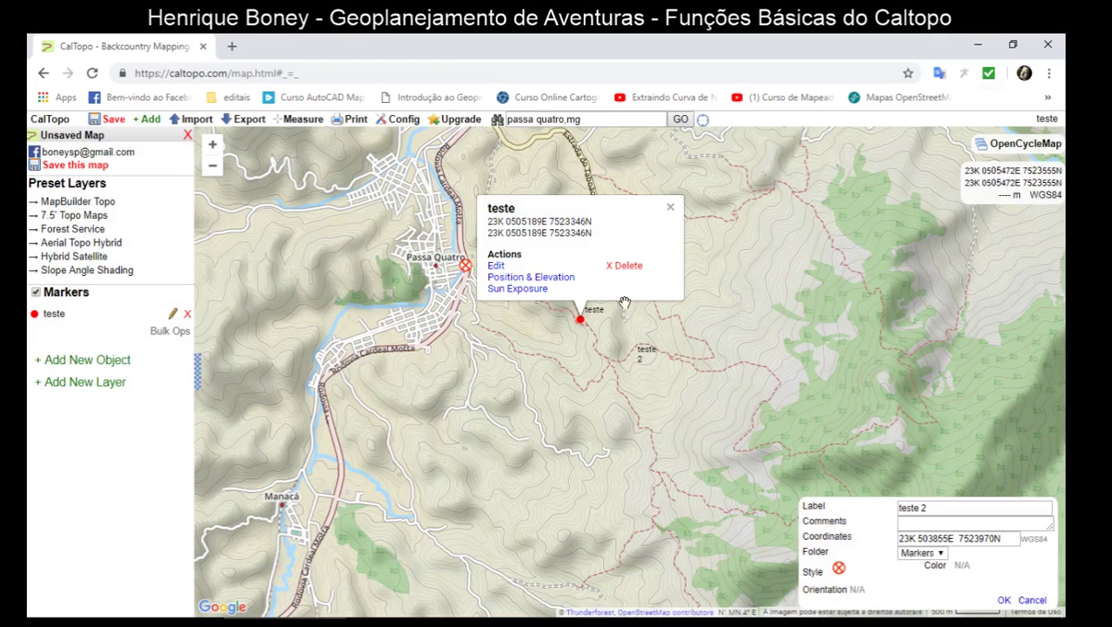
pyautogui.click(618, 337)
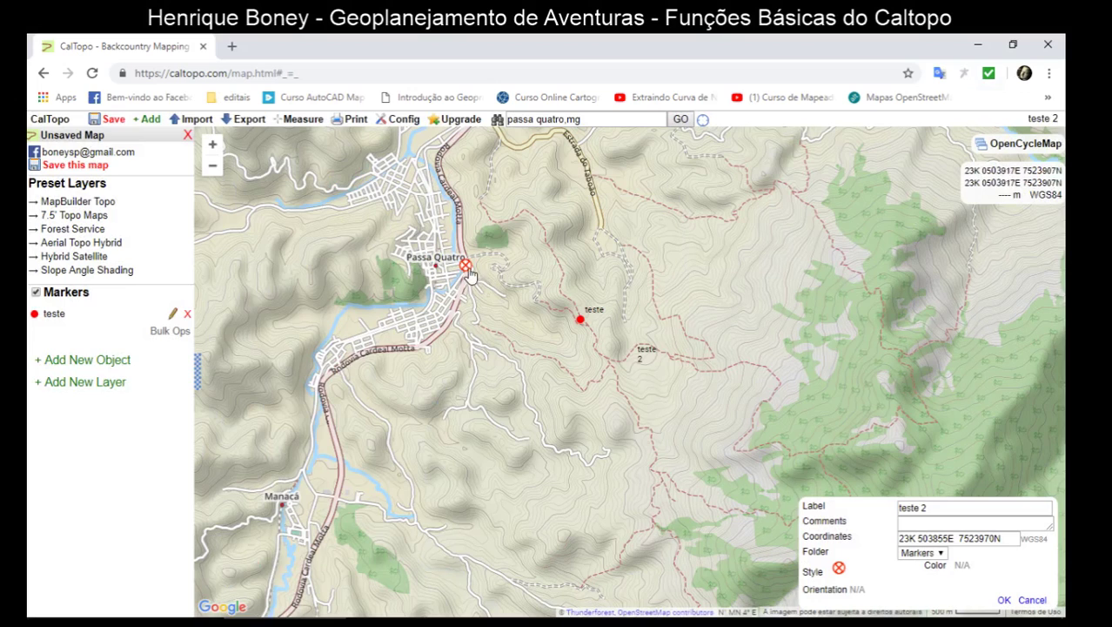
pyautogui.click(1003, 601)
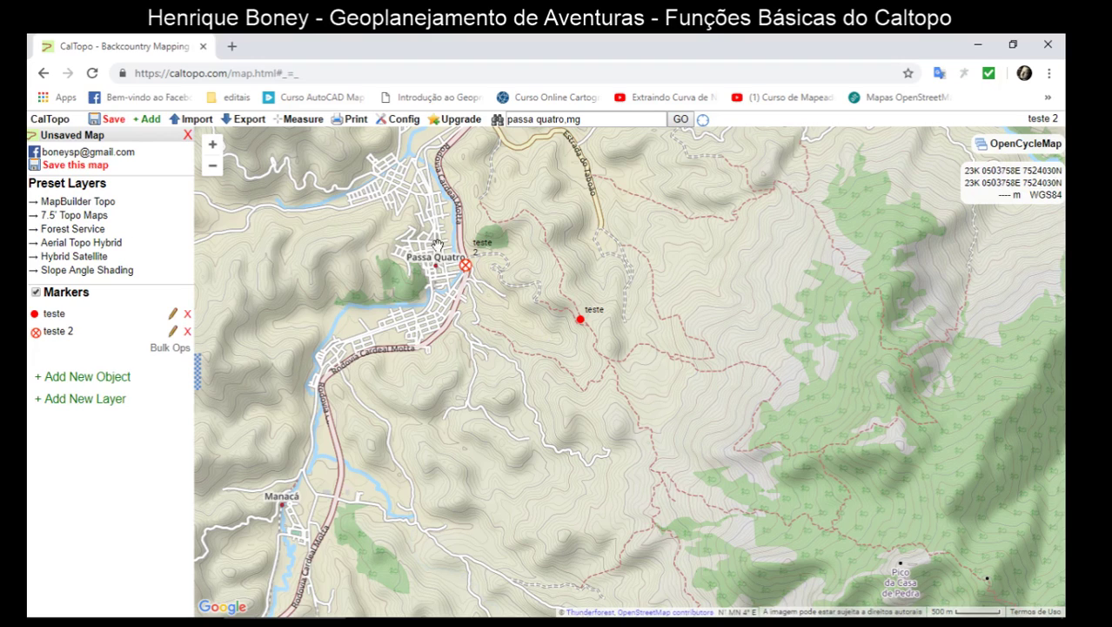
# - Start a new line just below Passa Quatro and draw straight segments eastward past the "teste" marker, about 5.5 km in total
pyautogui.moveTo(153, 124)
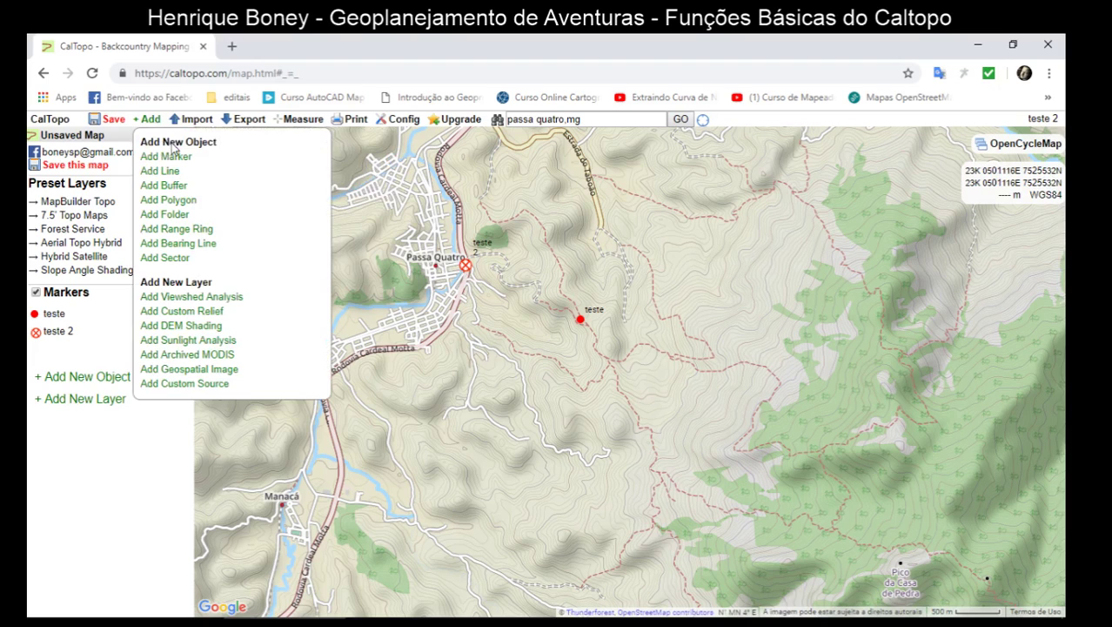
pyautogui.click(171, 172)
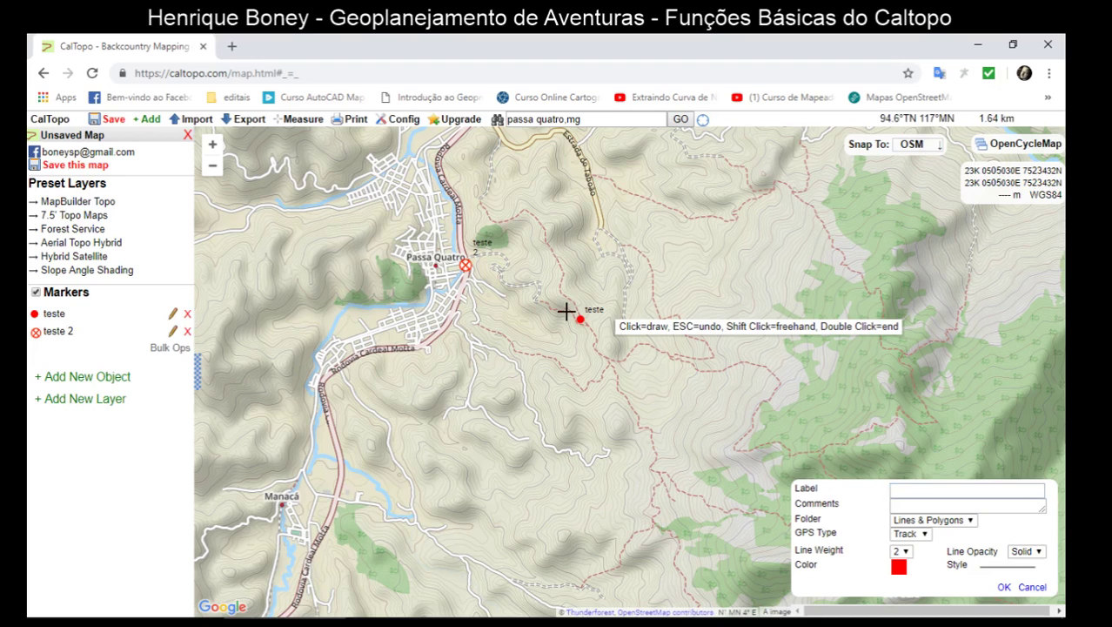
pyautogui.click(590, 289)
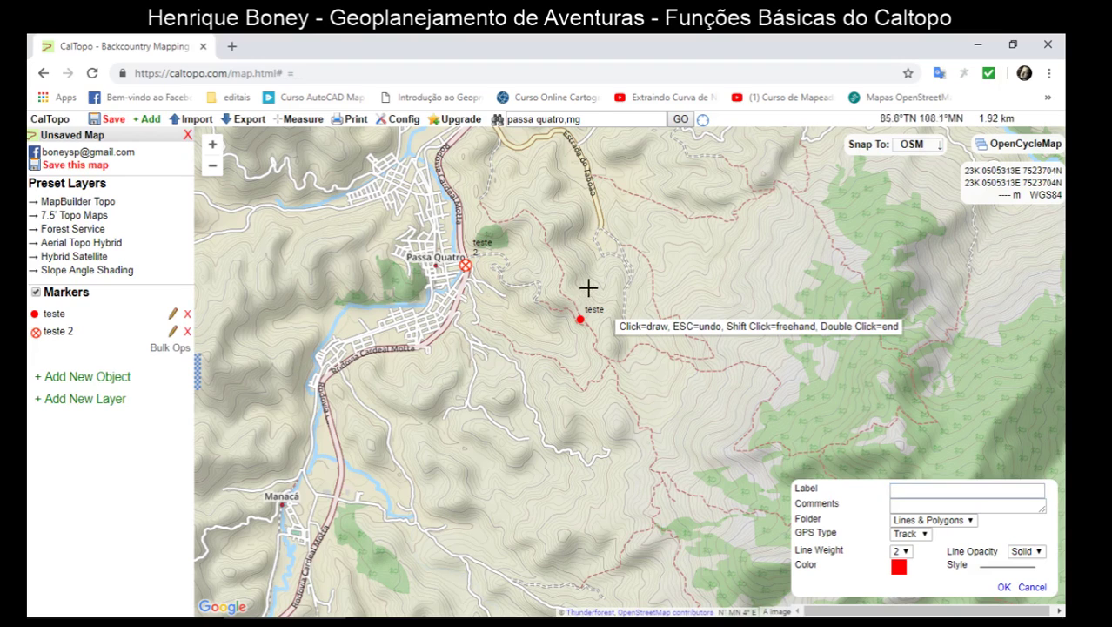
pyautogui.click(643, 299)
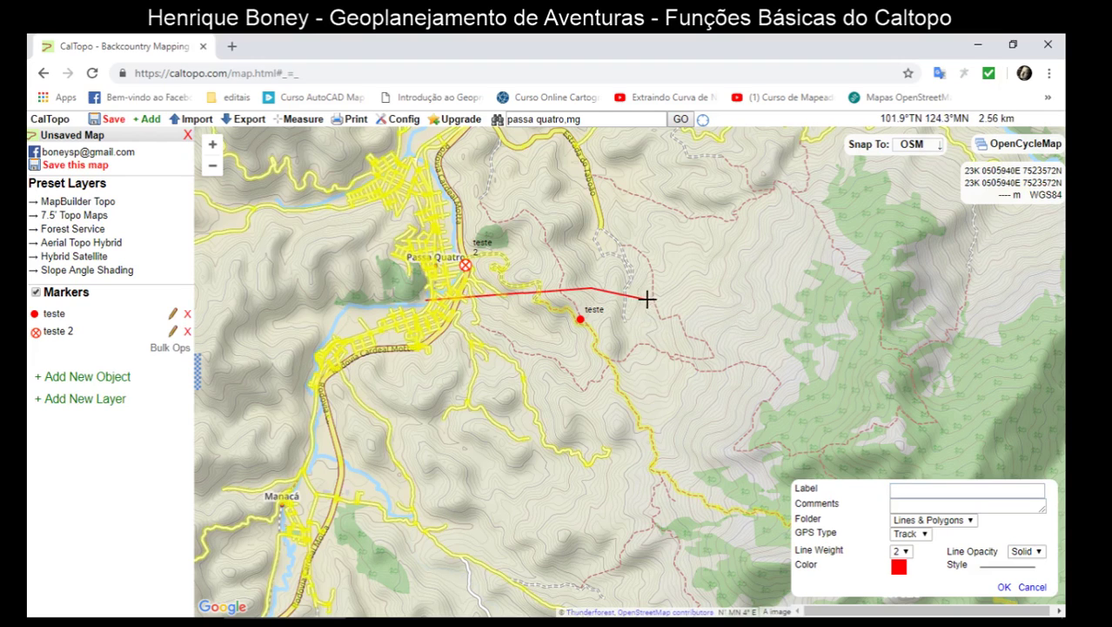
pyautogui.click(659, 294)
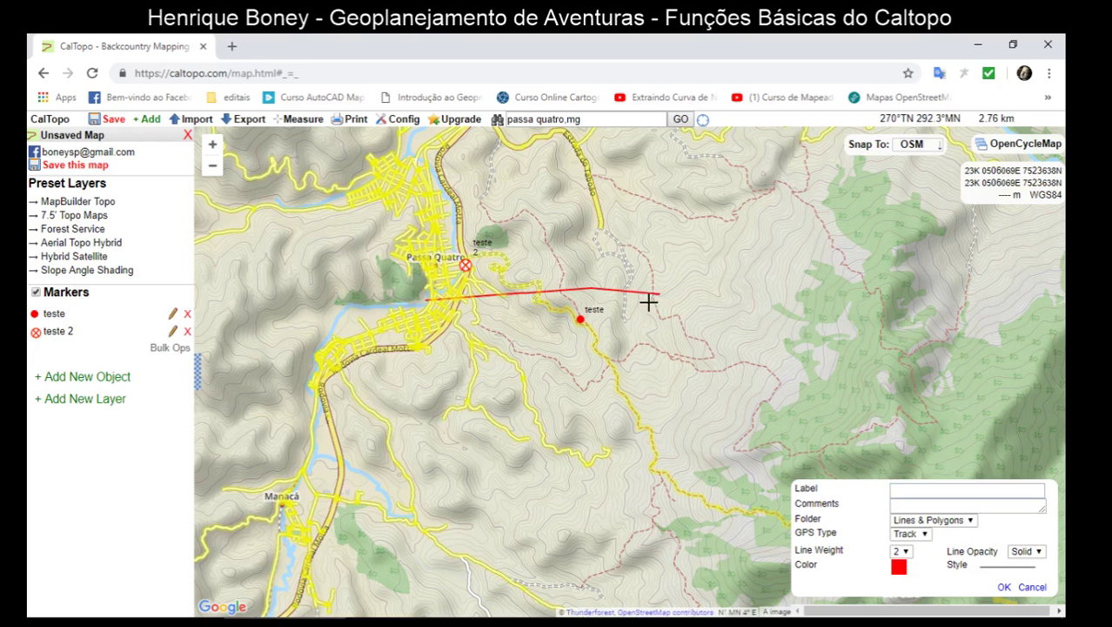
pyautogui.click(605, 356)
pyautogui.click(622, 358)
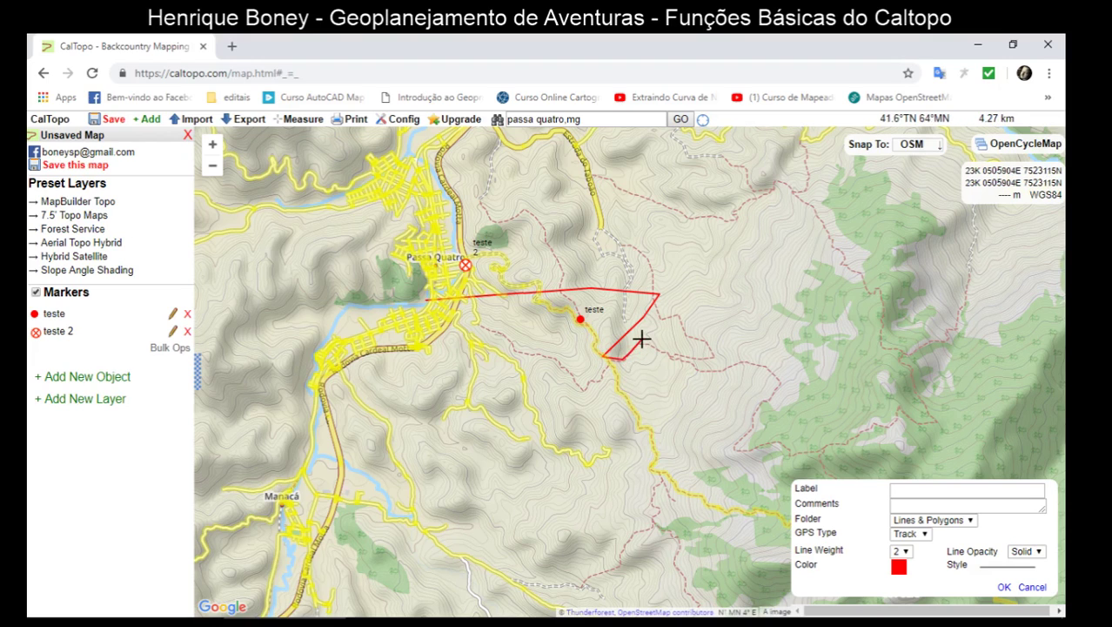
pyautogui.click(642, 339)
pyautogui.click(682, 359)
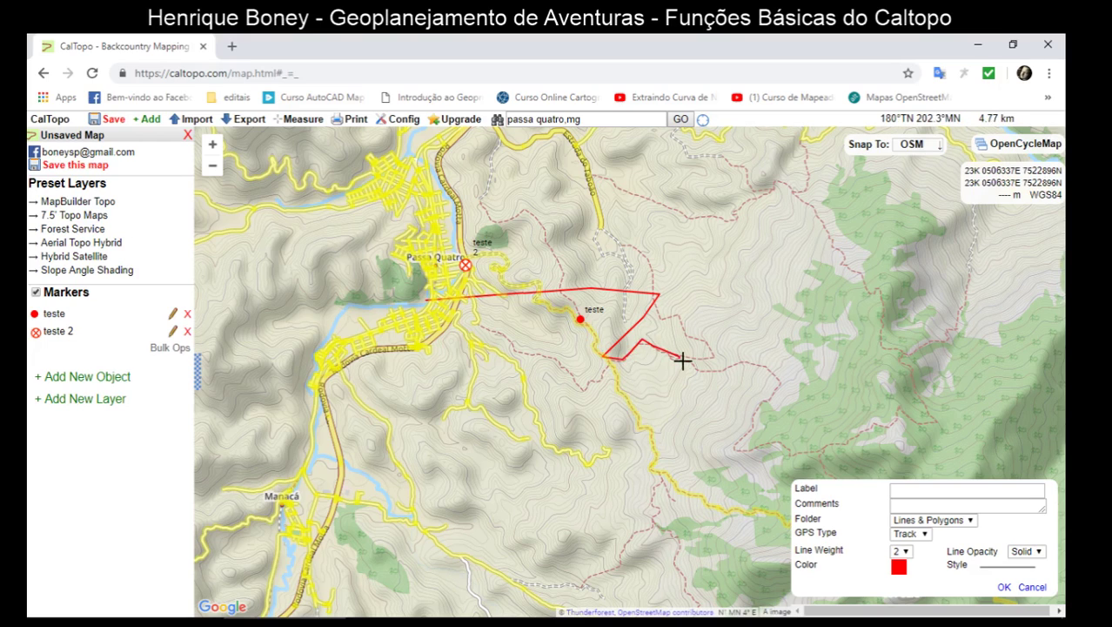
pyautogui.click(714, 372)
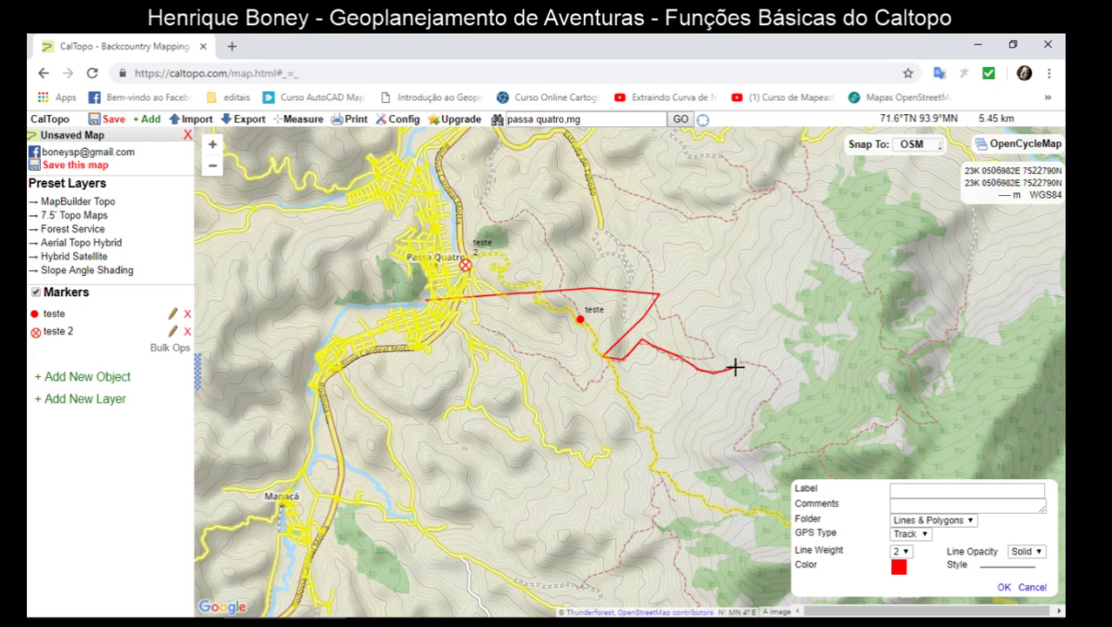
pyautogui.click(742, 367)
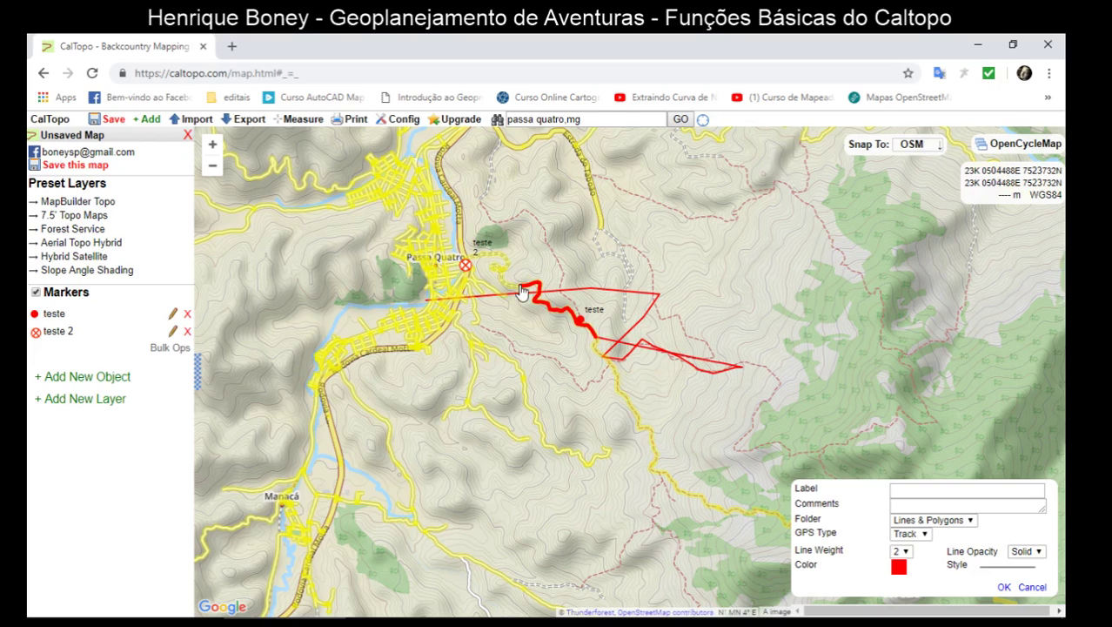
# - Extend the line with OSM snapping along the local tracks and main road, finish it east of "teste" at about 23.3 km, and accept
pyautogui.click(521, 292)
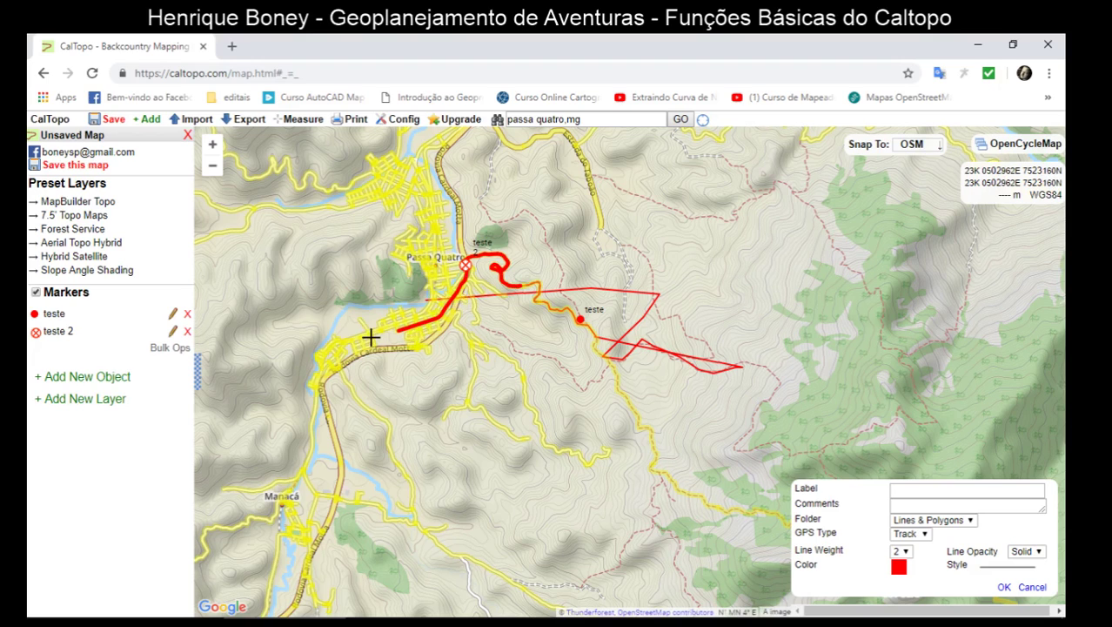
pyautogui.click(333, 458)
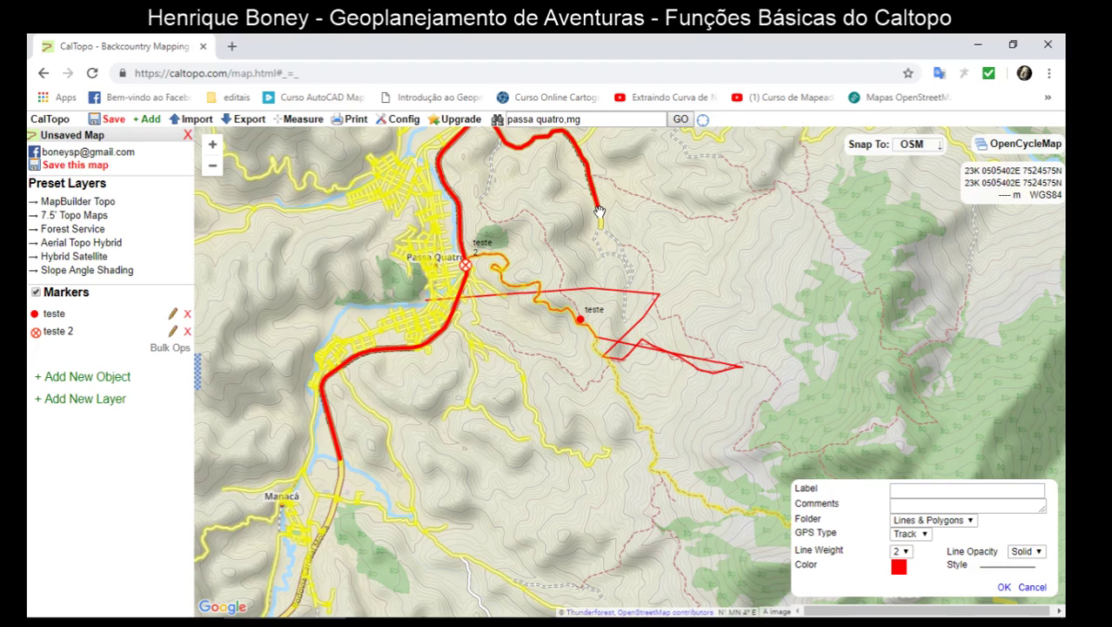
pyautogui.click(600, 214)
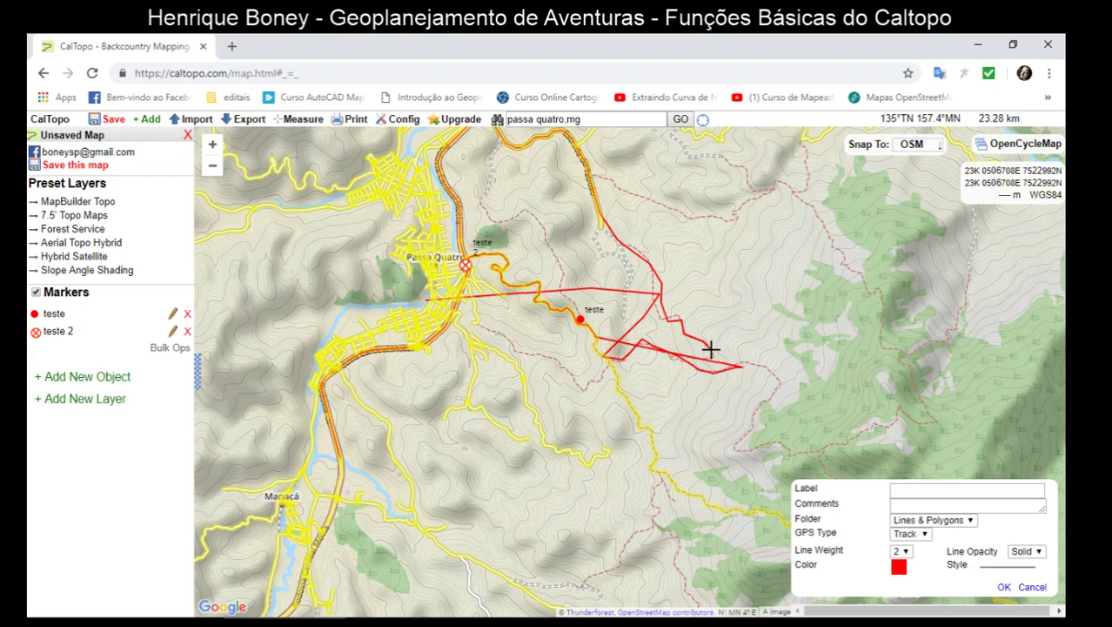
pyautogui.click(1005, 588)
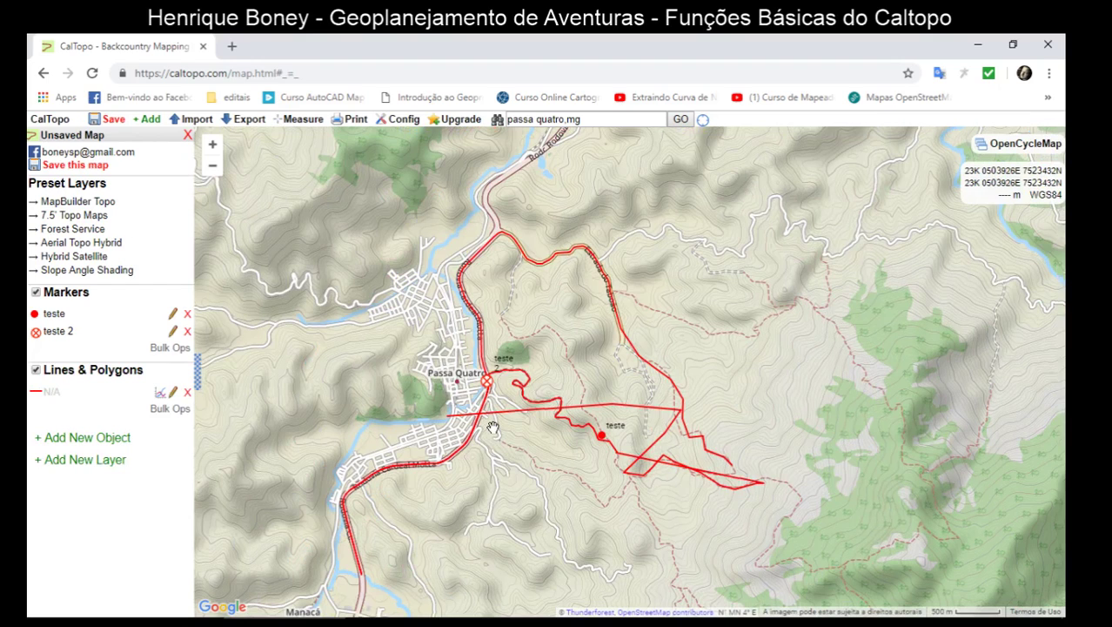
pyautogui.click(148, 119)
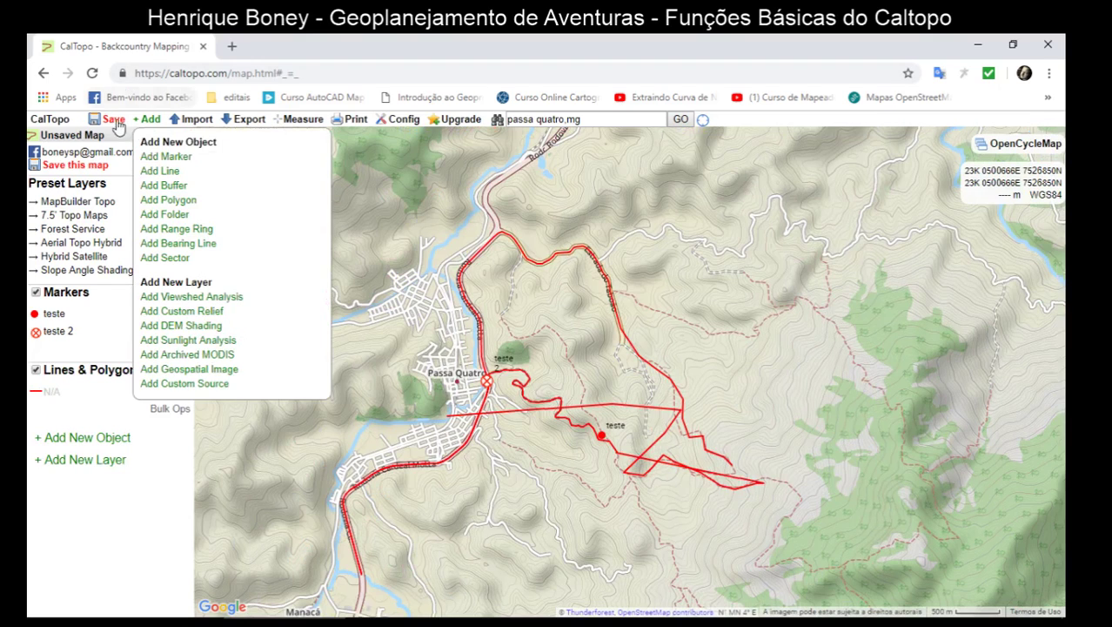
pyautogui.click(168, 174)
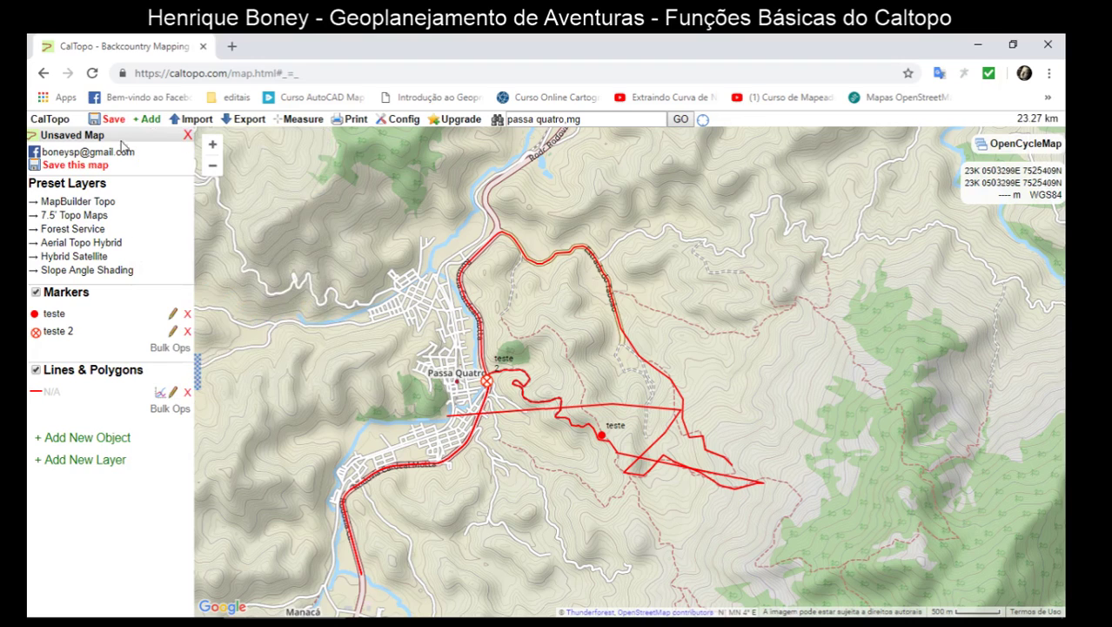
pyautogui.click(142, 121)
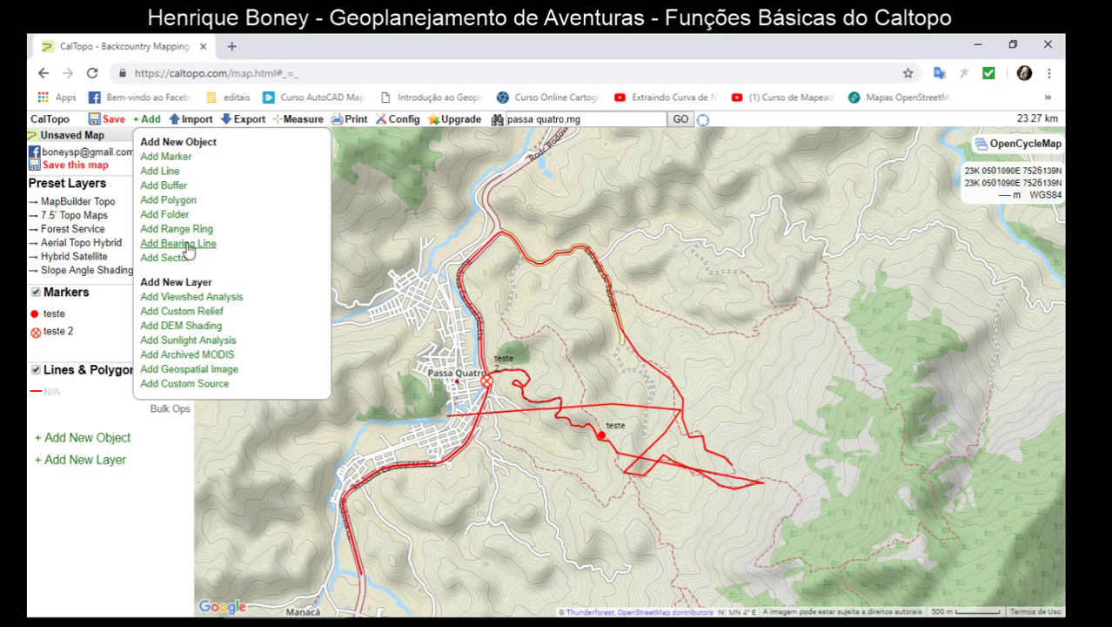
pyautogui.click(165, 188)
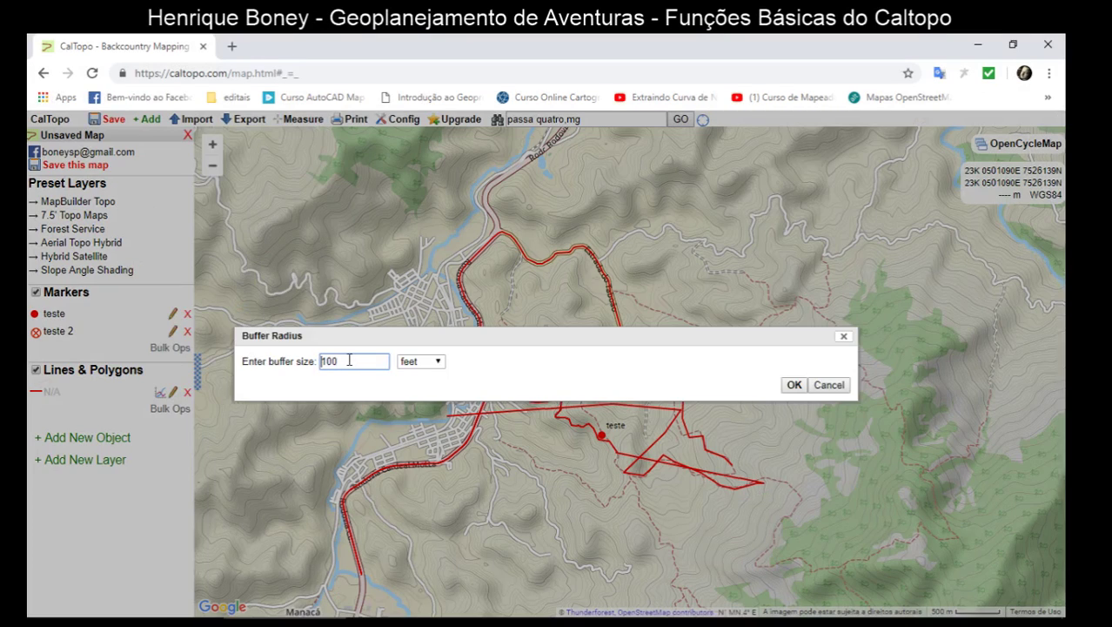
pyautogui.click(794, 384)
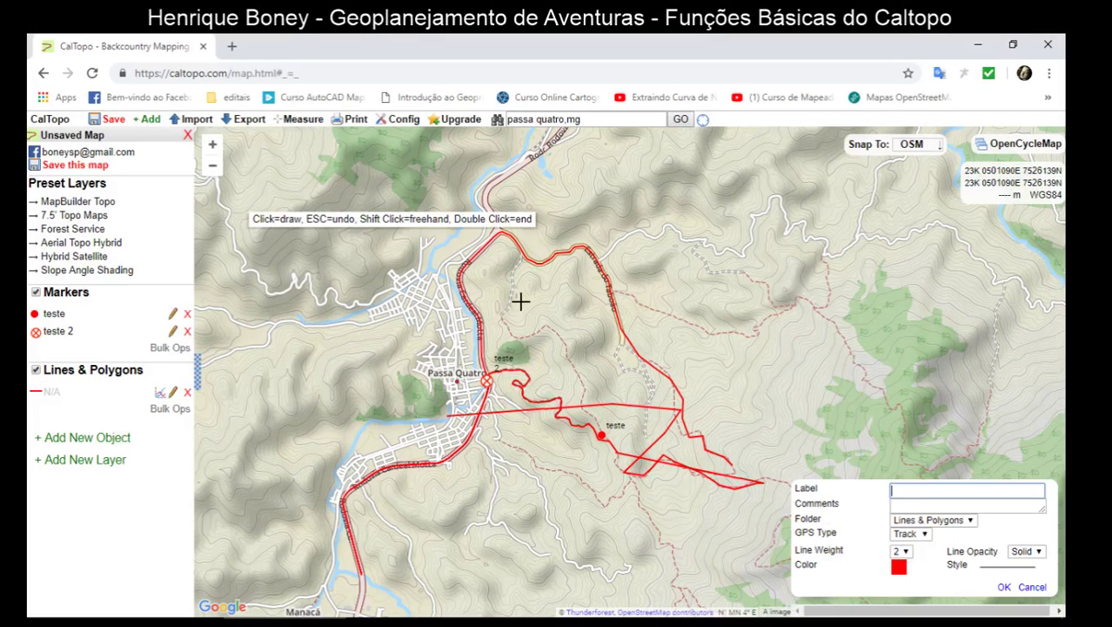
pyautogui.click(520, 302)
pyautogui.click(652, 315)
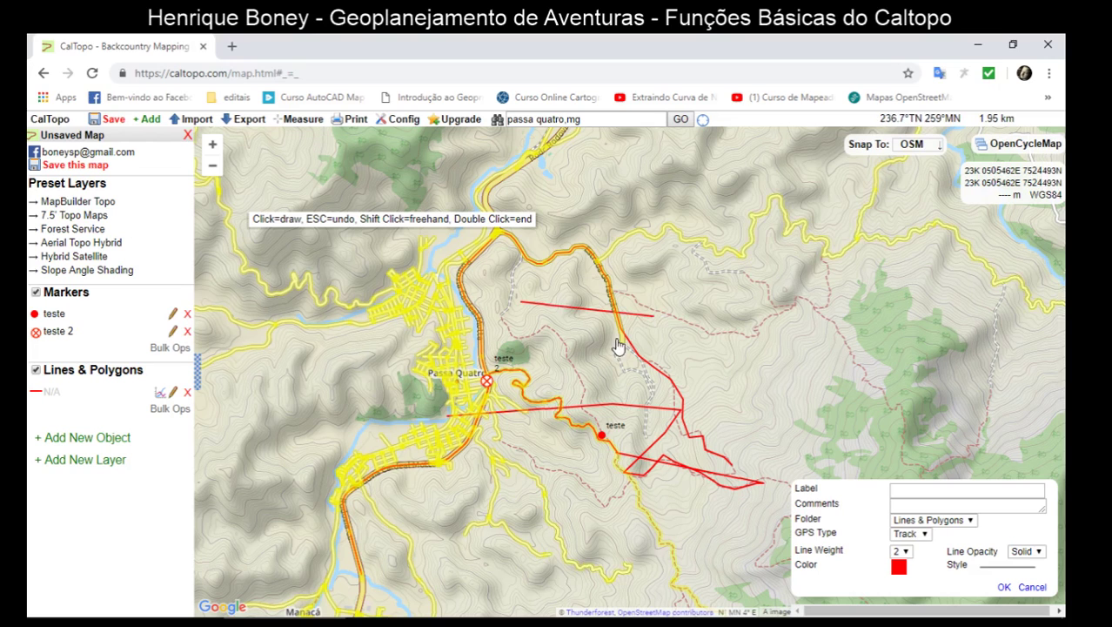
pyautogui.click(1032, 588)
# - Start a new buffer object with a buffer size of 100 meters
pyautogui.click(148, 121)
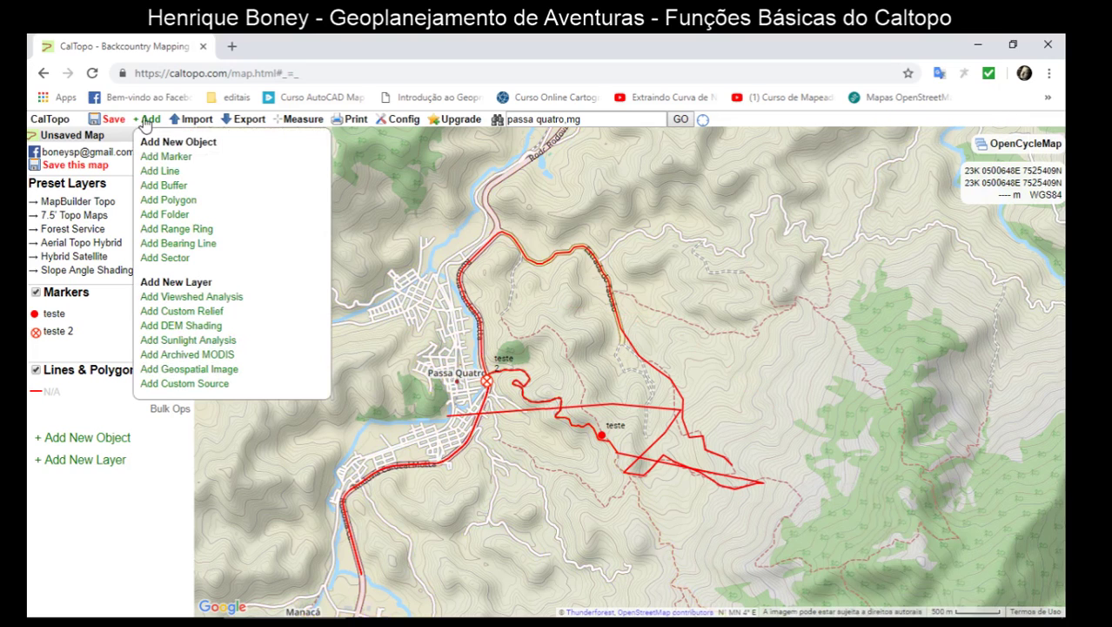
pyautogui.click(162, 185)
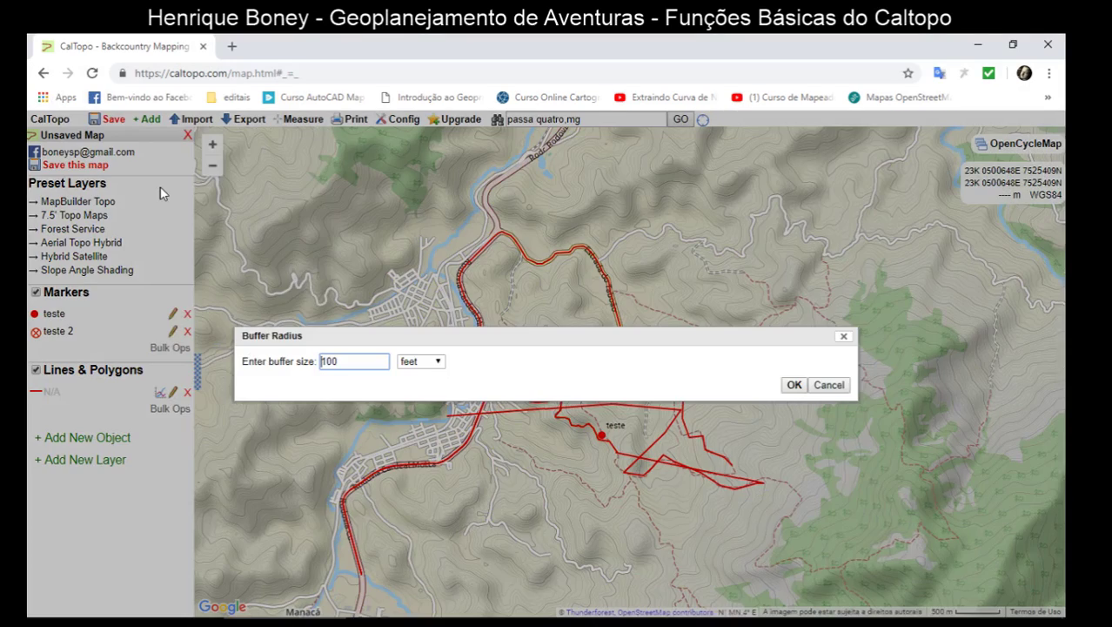
pyautogui.click(420, 361)
pyautogui.click(416, 403)
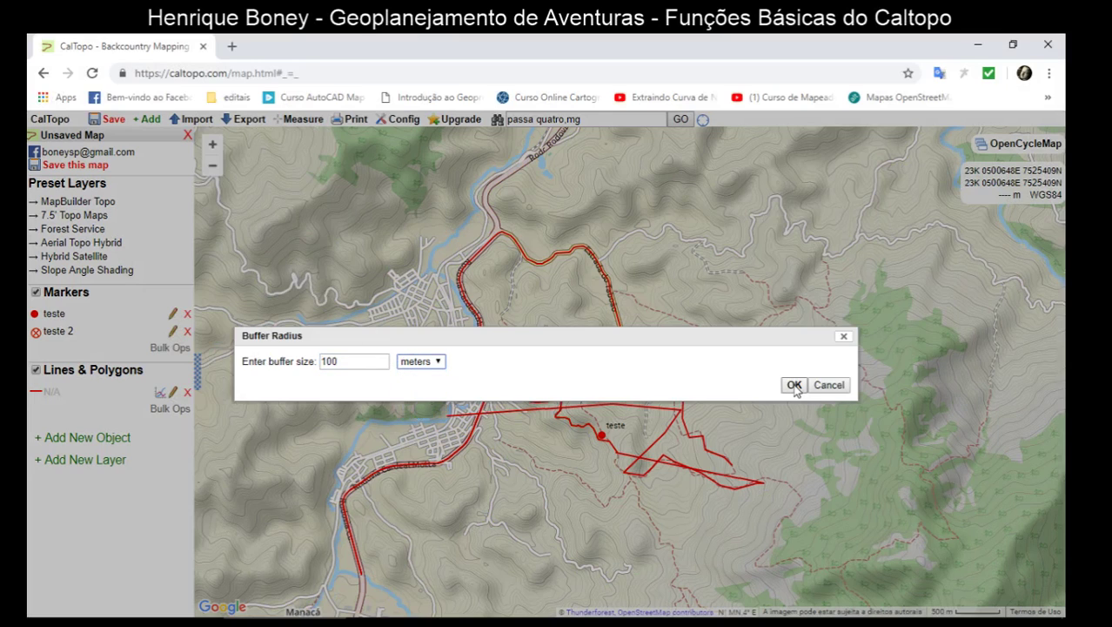
pyautogui.click(794, 388)
pyautogui.click(794, 385)
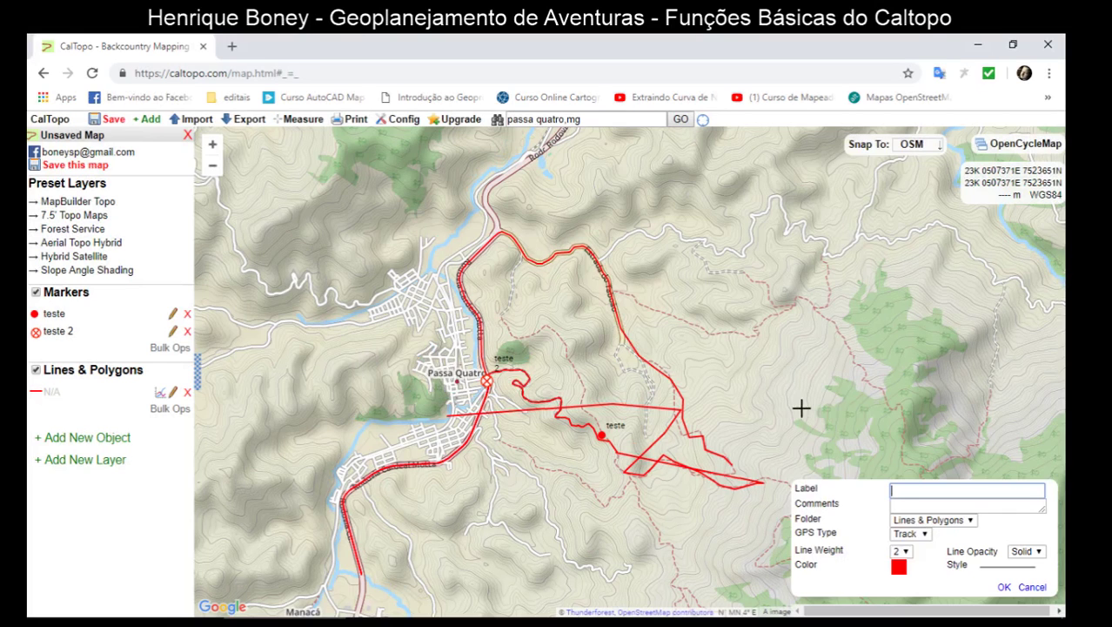
# - Draw a closed four-sided buffer outline about 2.07 km long northeast of the "teste" marker and accept it
pyautogui.click(739, 351)
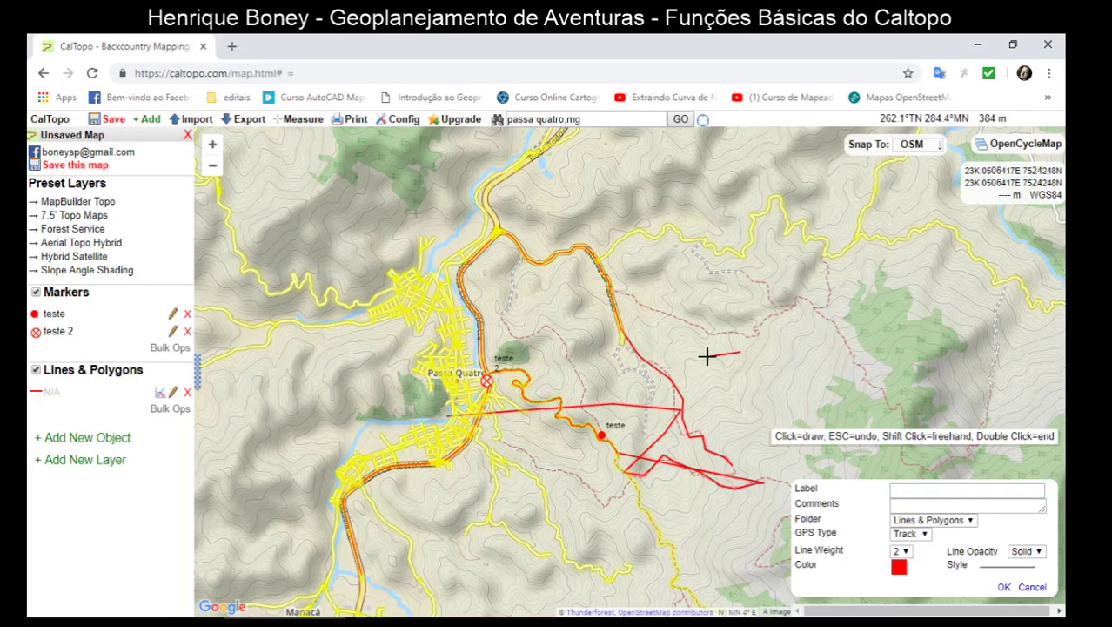
pyautogui.click(696, 355)
pyautogui.click(683, 310)
pyautogui.click(725, 305)
pyautogui.doubleClick(740, 351)
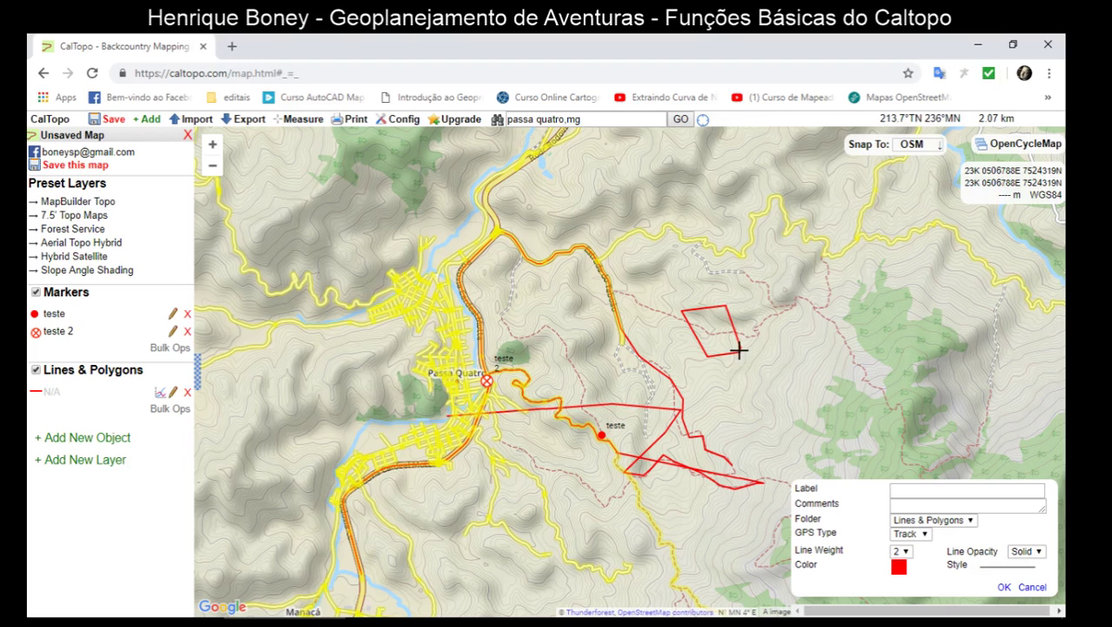
pyautogui.click(1003, 589)
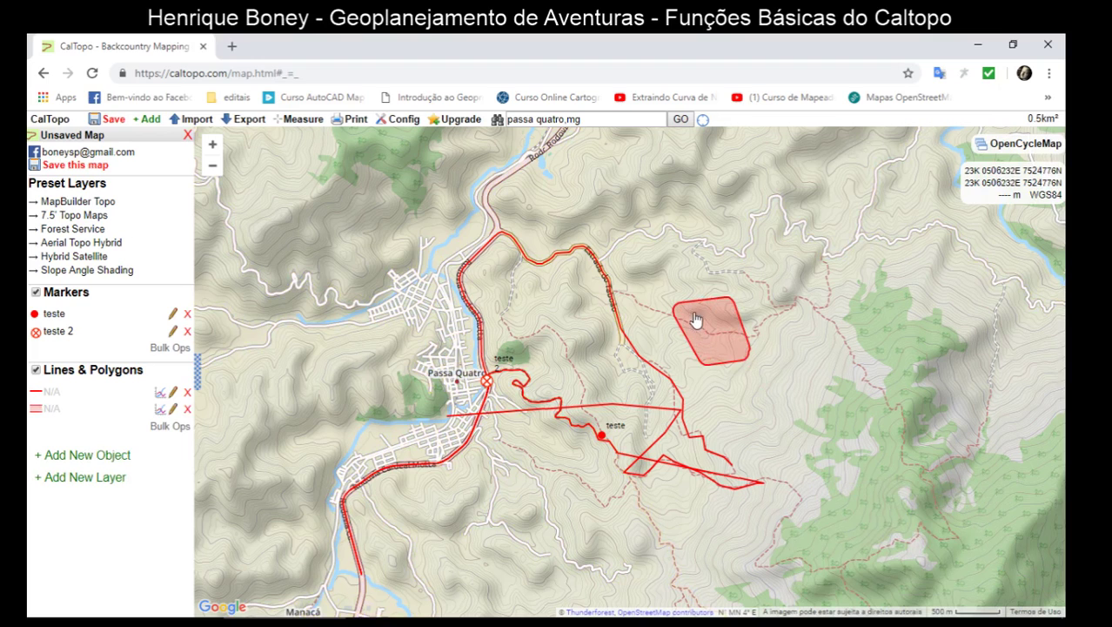
# - Examine the actions available for the new buffer area, and close its details
pyautogui.moveTo(697, 321); pyautogui.dragTo(644, 320)
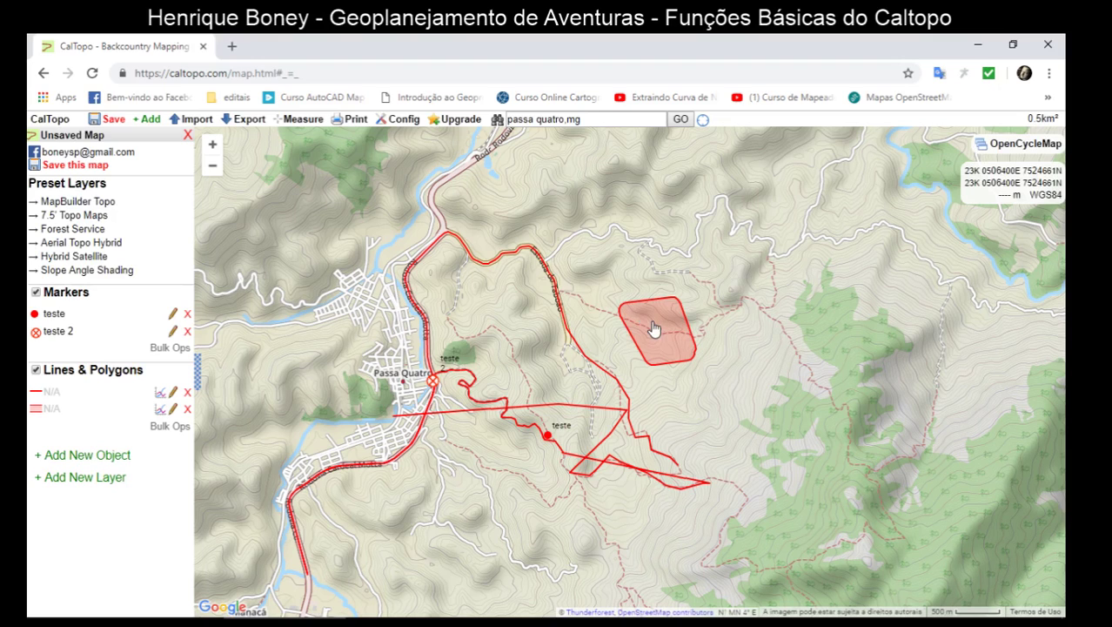
pyautogui.click(654, 327)
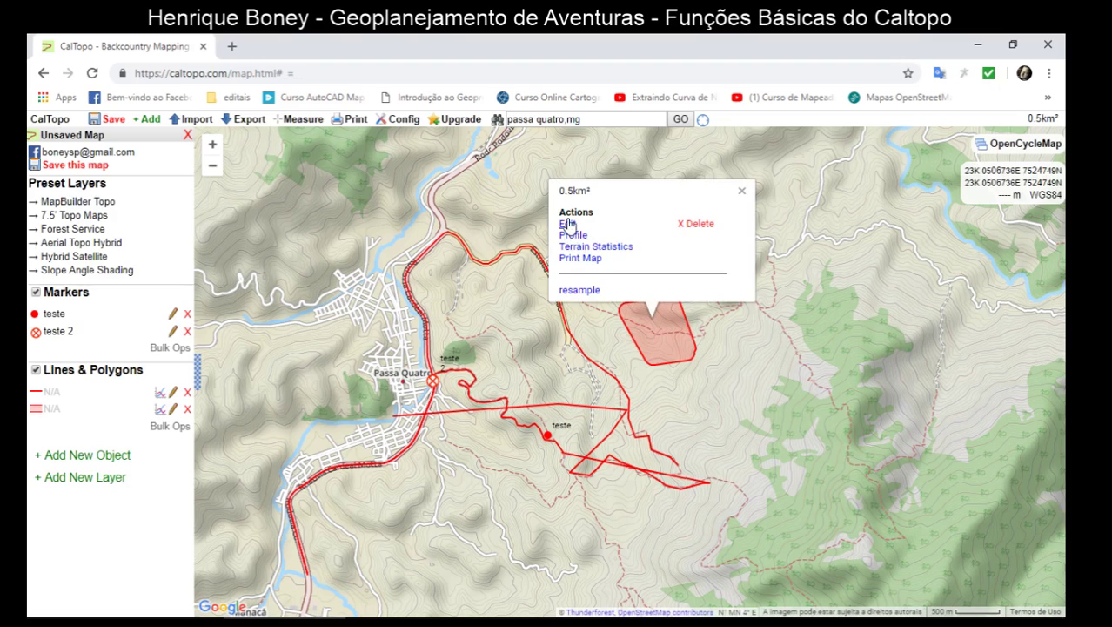
pyautogui.click(740, 192)
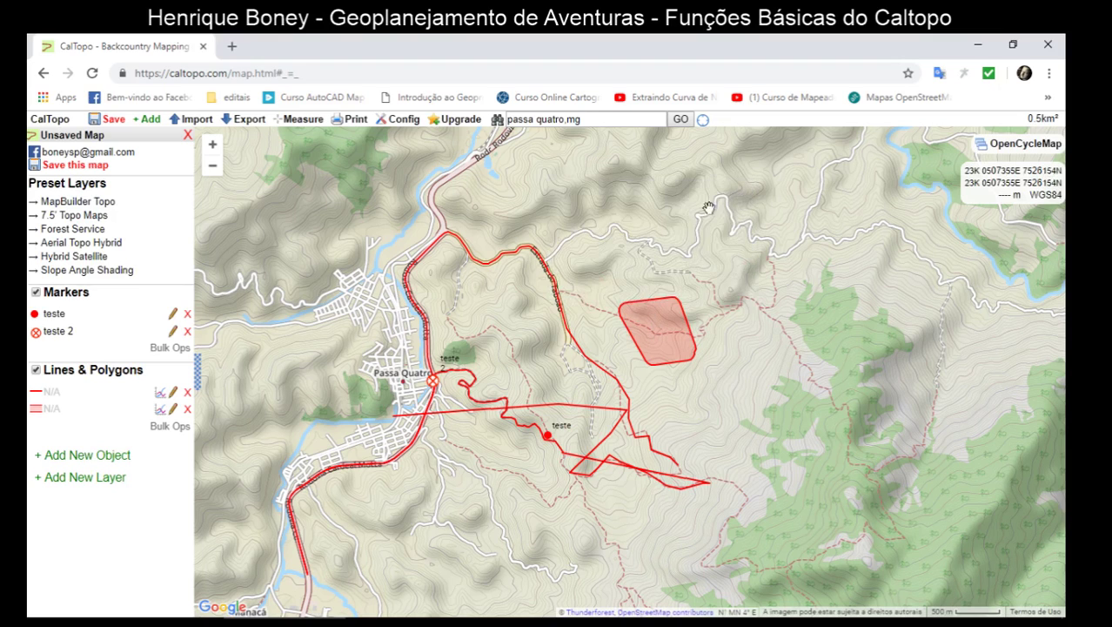
# - Add a four-point polygon of about 1.67 km² northeast of the buffer area, with 10% fill, and accept it
pyautogui.click(150, 121)
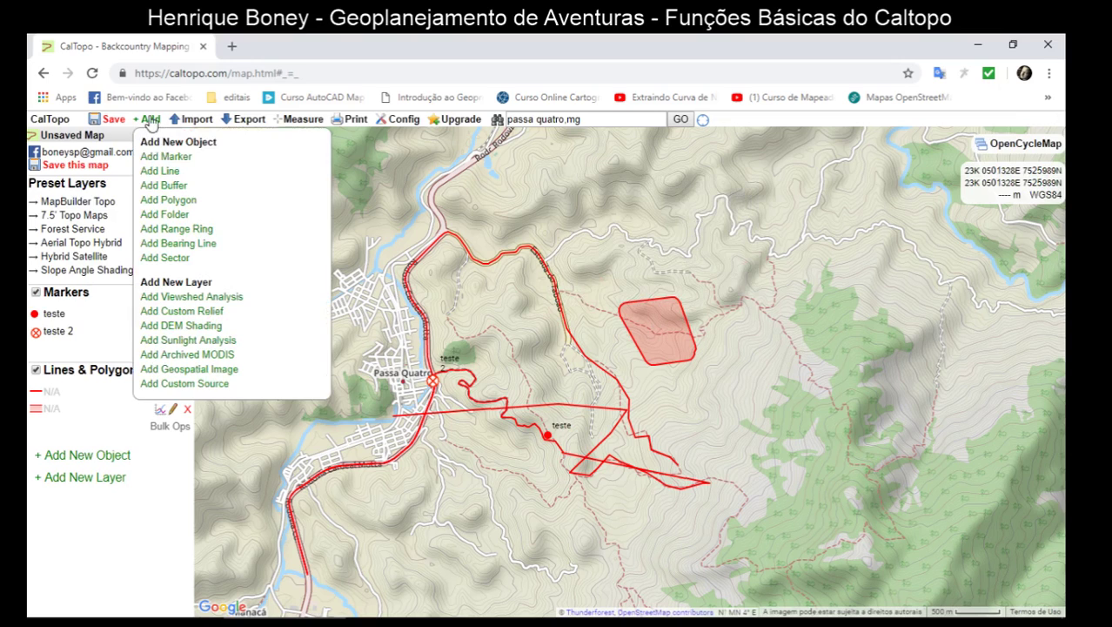
pyautogui.click(153, 203)
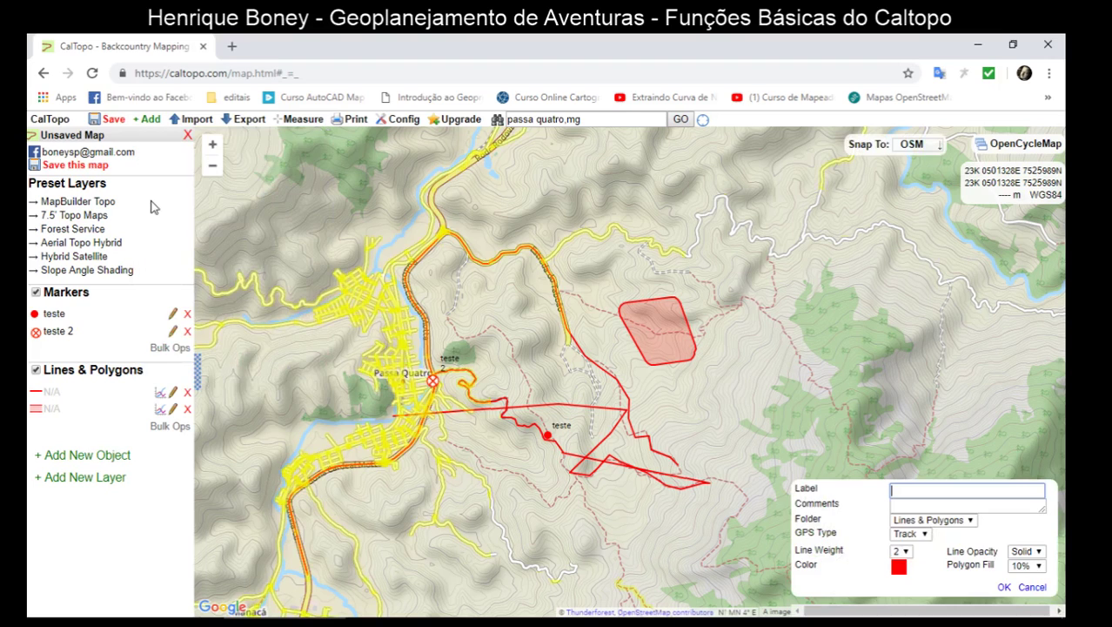
pyautogui.click(746, 317)
pyautogui.click(818, 326)
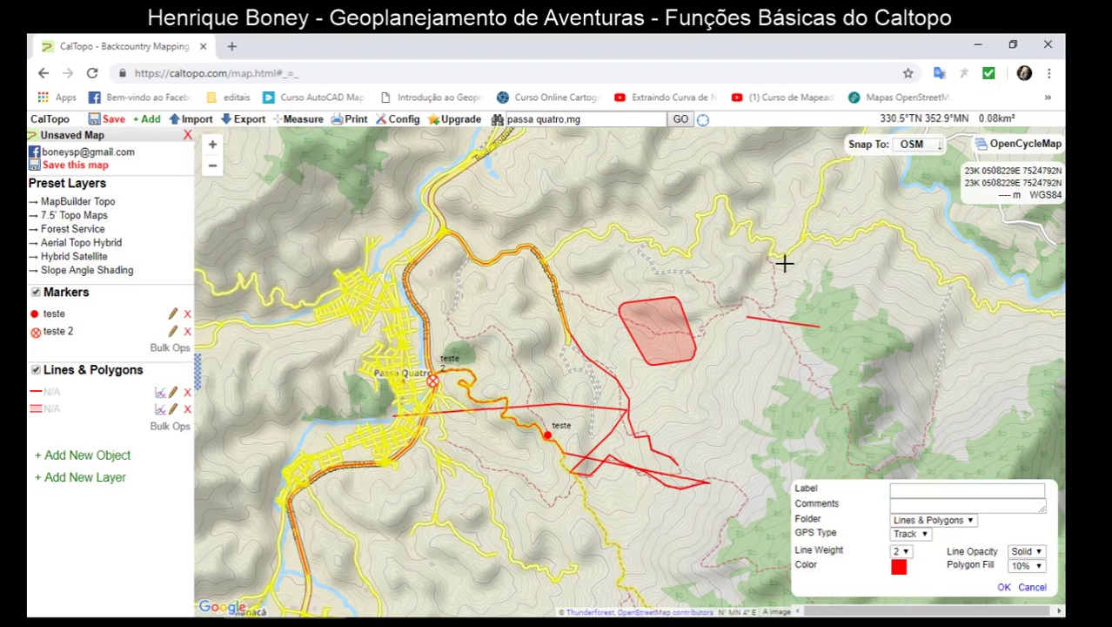
pyautogui.click(790, 202)
pyautogui.click(648, 211)
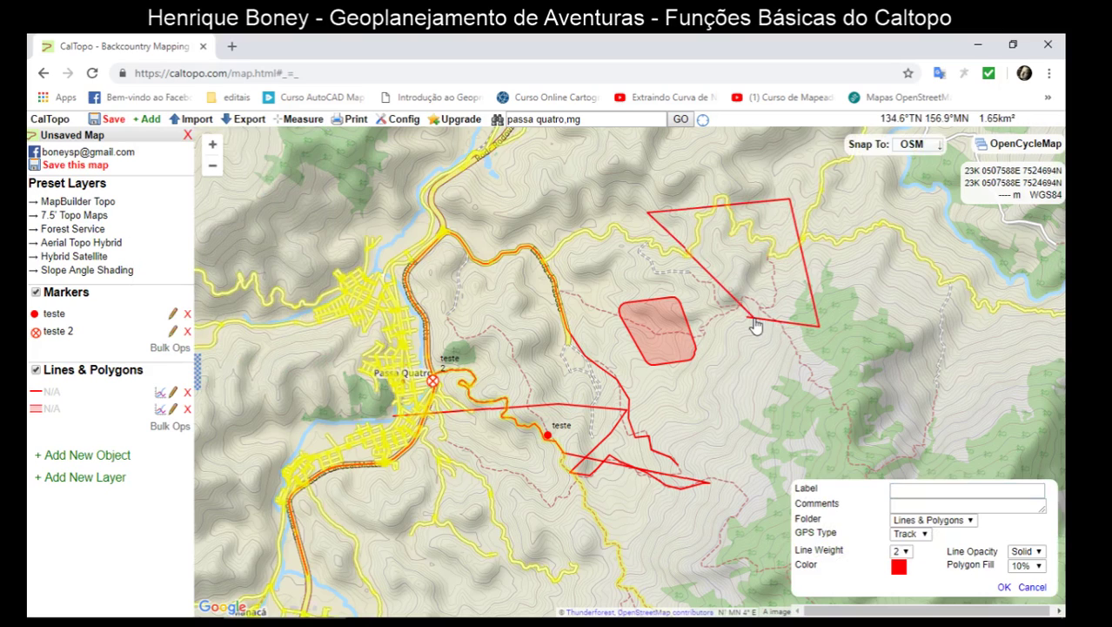
pyautogui.doubleClick(847, 431)
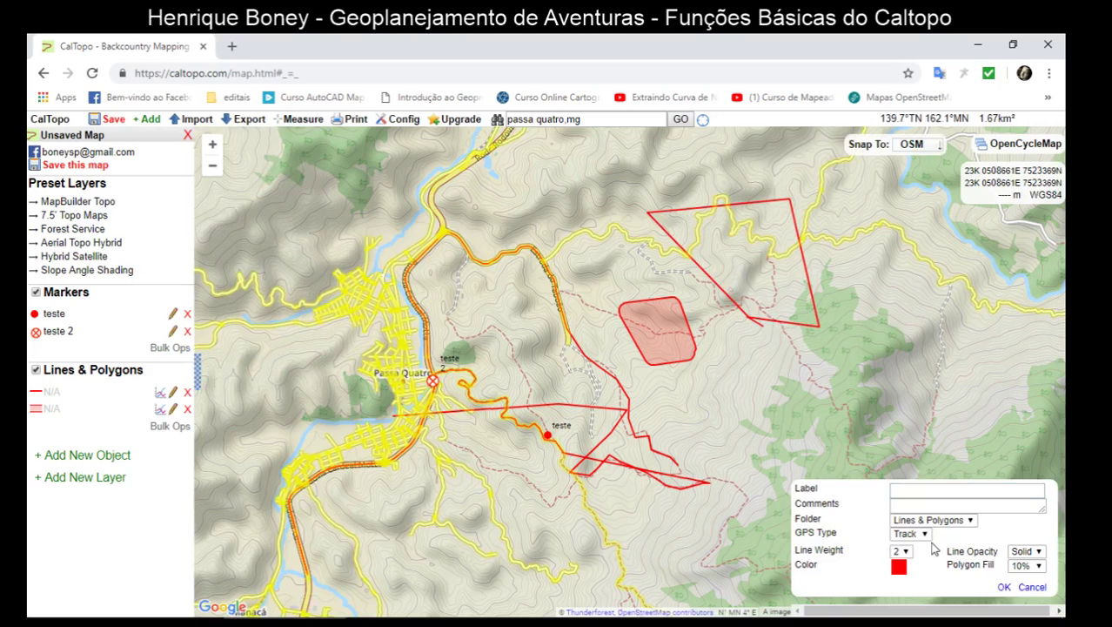
pyautogui.click(1003, 590)
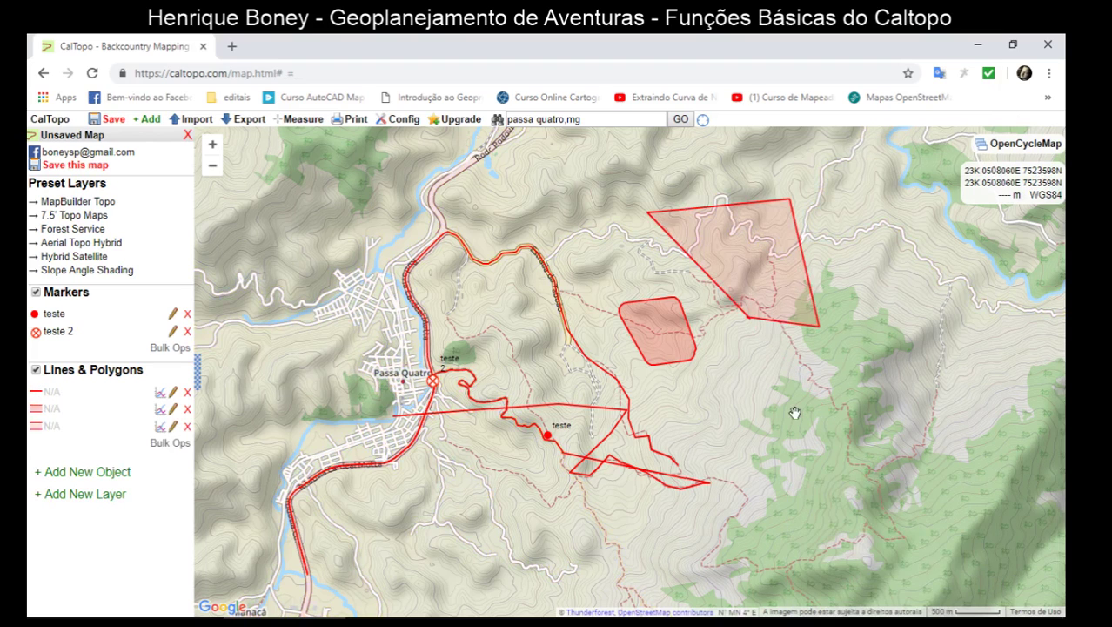
# - Add a new folder named "teste" to the map and save it
pyautogui.click(153, 120)
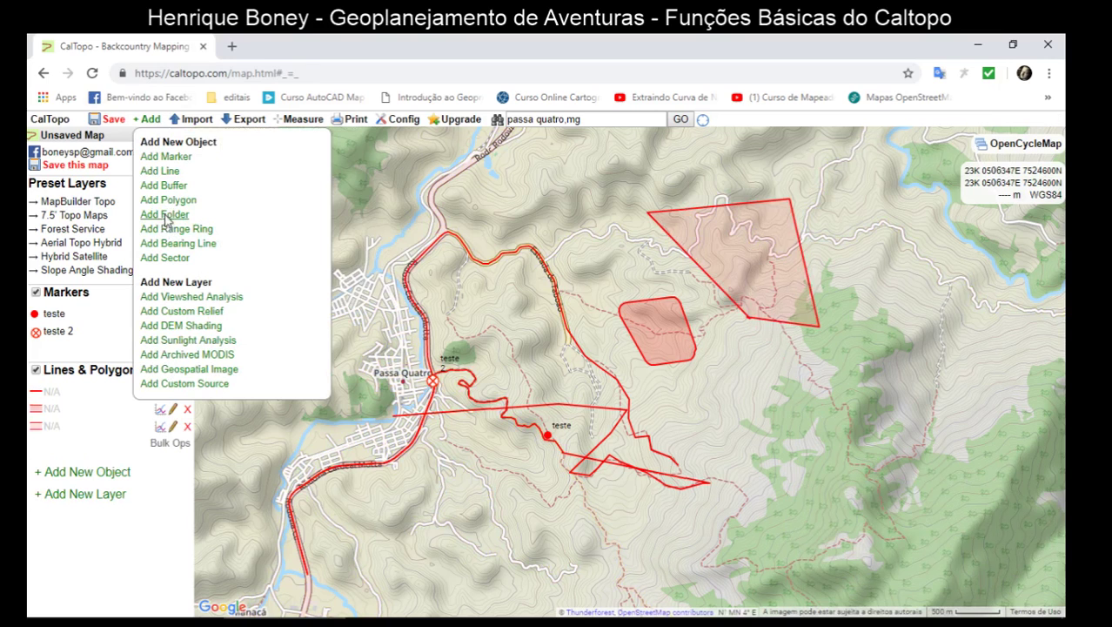
pyautogui.click(164, 215)
pyautogui.write('teste')
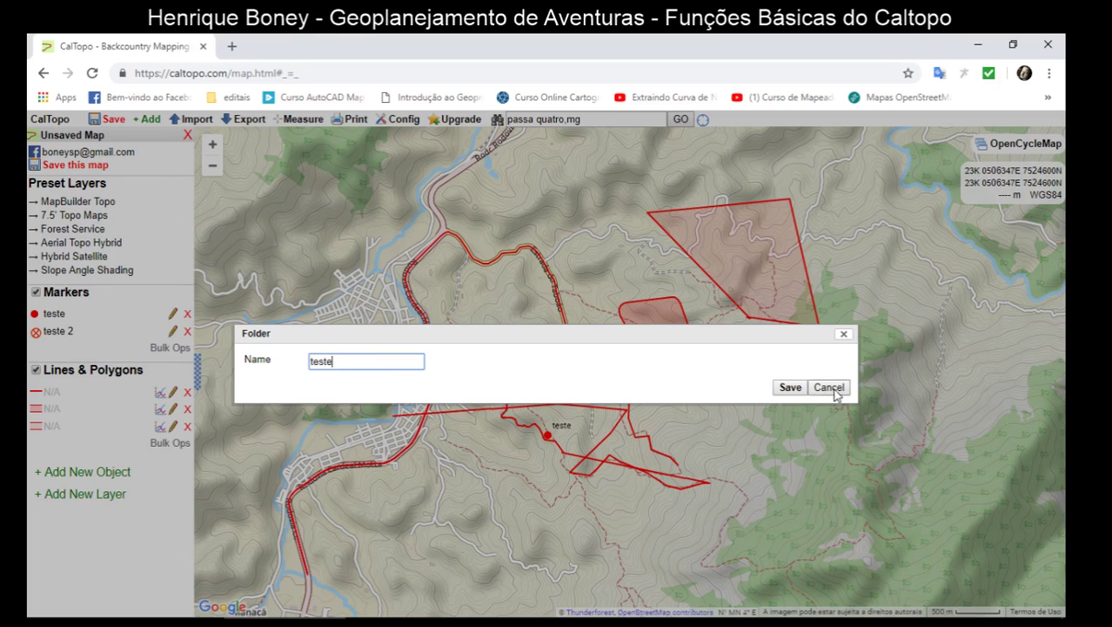
pyautogui.click(791, 387)
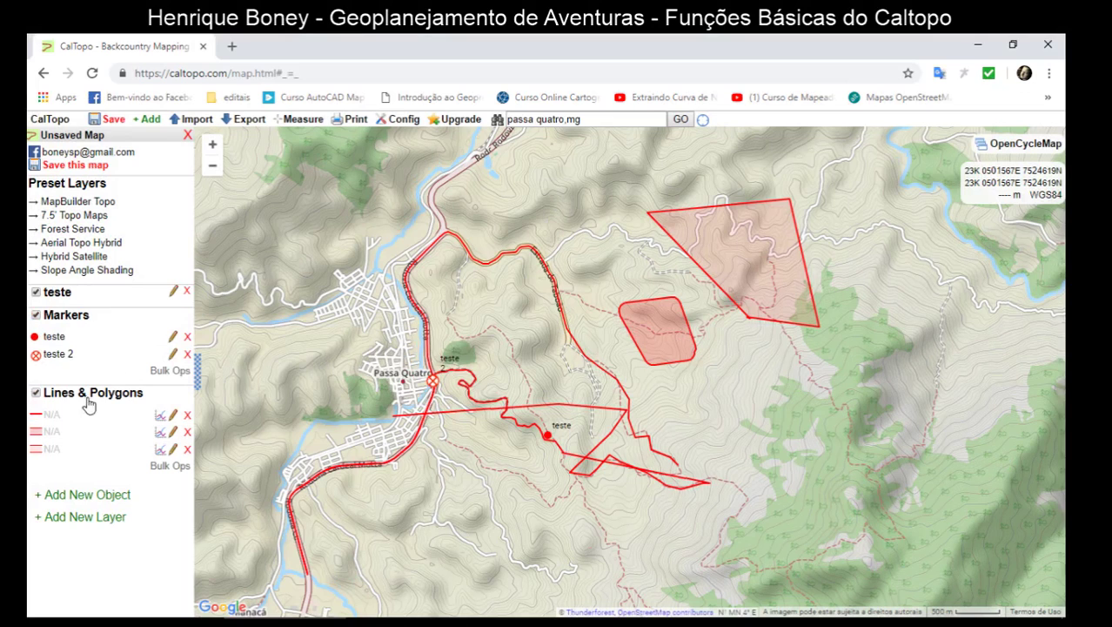
# - Move the "teste" marker from the Markers folder into the "teste" folder and accept the edit
pyautogui.click(52, 345)
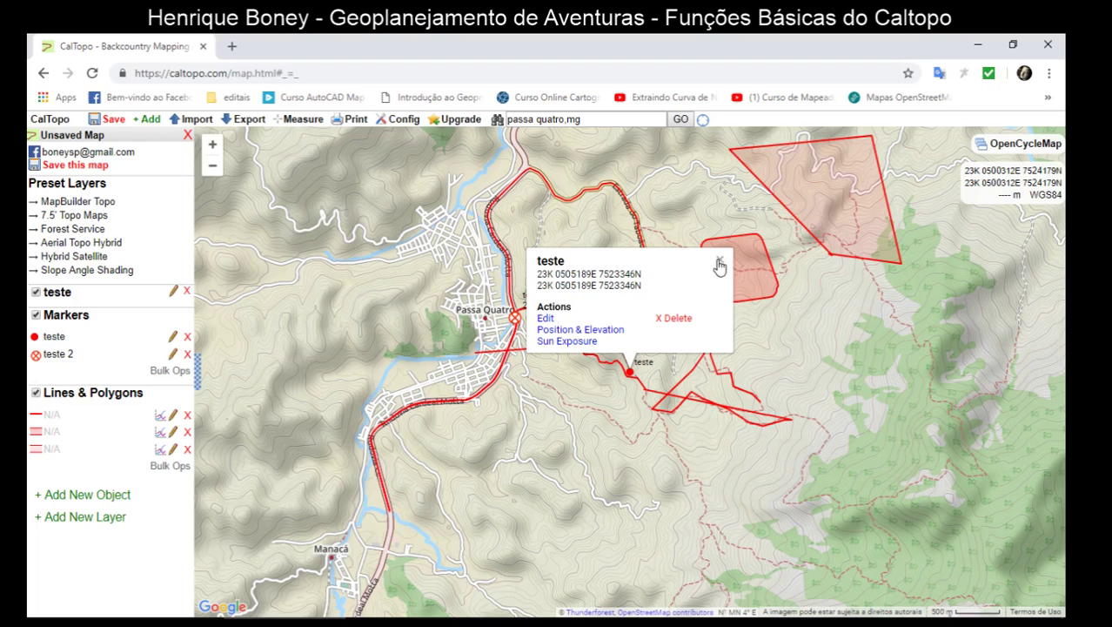
pyautogui.click(718, 258)
pyautogui.click(172, 338)
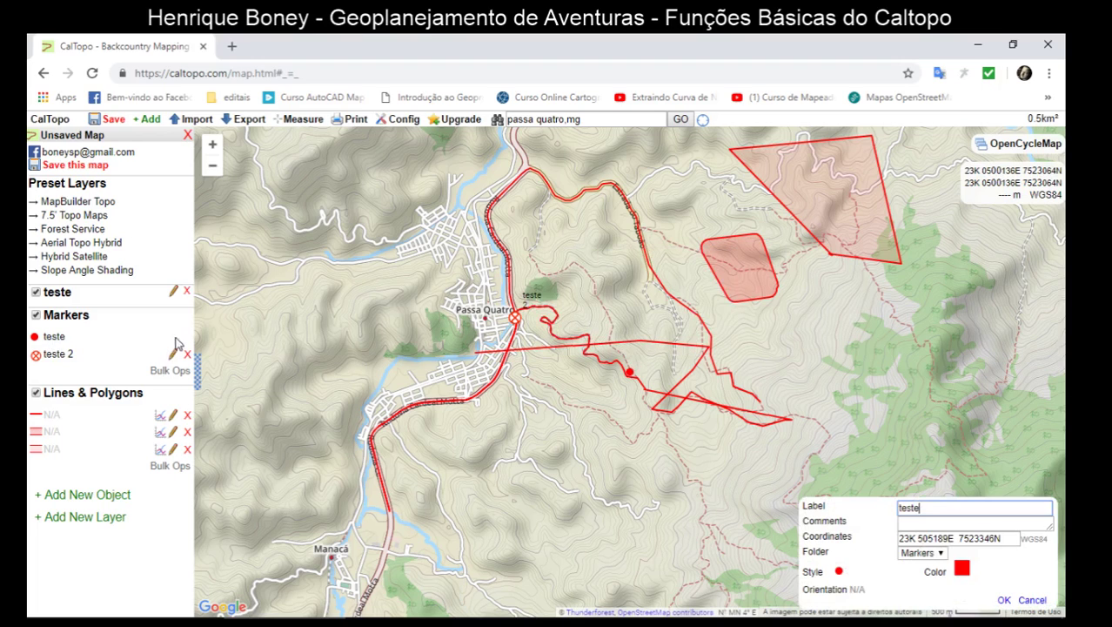
pyautogui.click(921, 553)
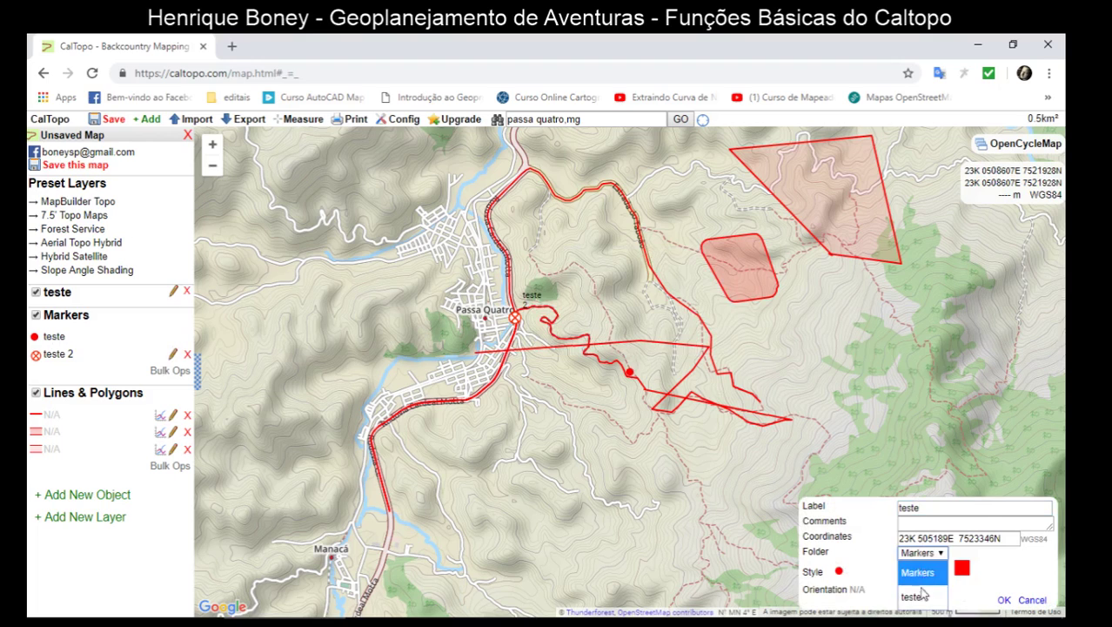
pyautogui.click(918, 597)
pyautogui.click(1004, 601)
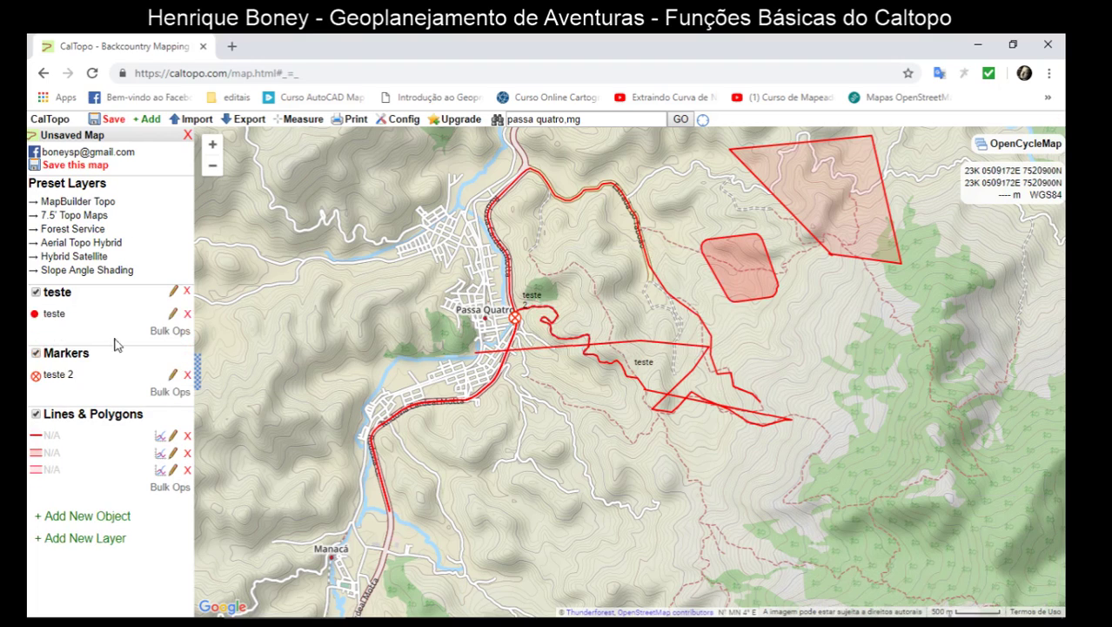
# - Reassign the "teste 2" marker to the "teste" folder and accept the edit
pyautogui.click(173, 376)
pyautogui.click(911, 556)
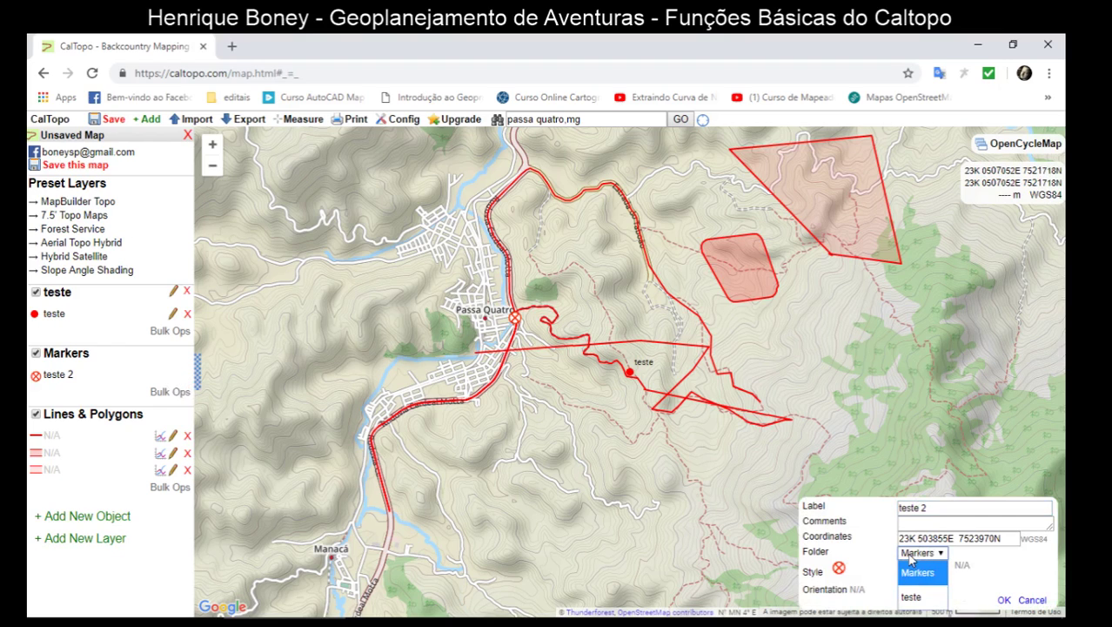
pyautogui.click(914, 597)
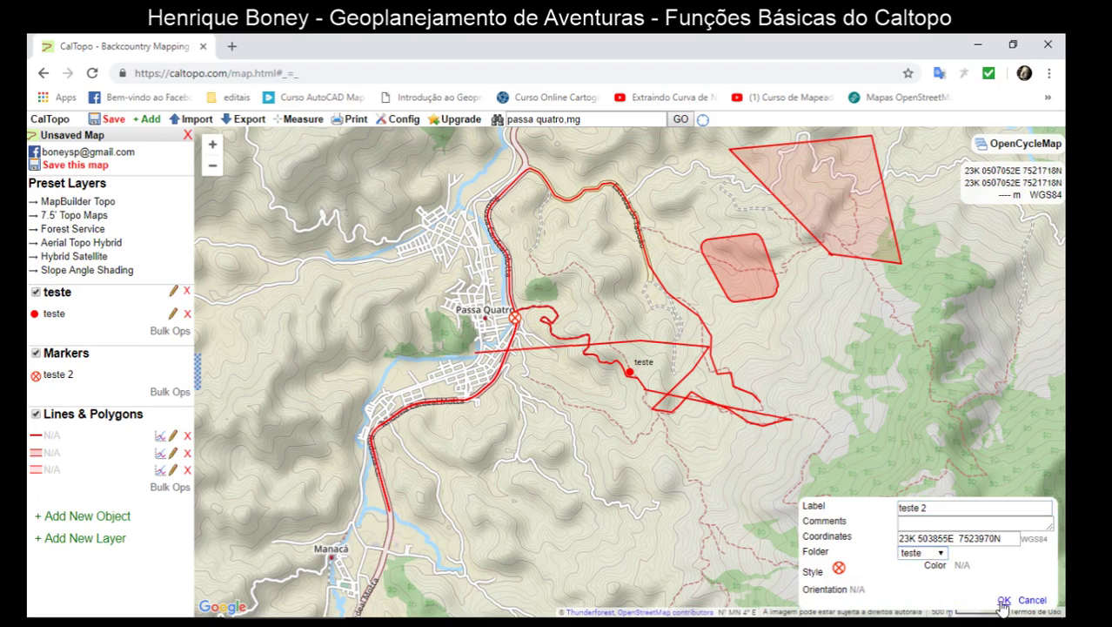
pyautogui.click(1003, 601)
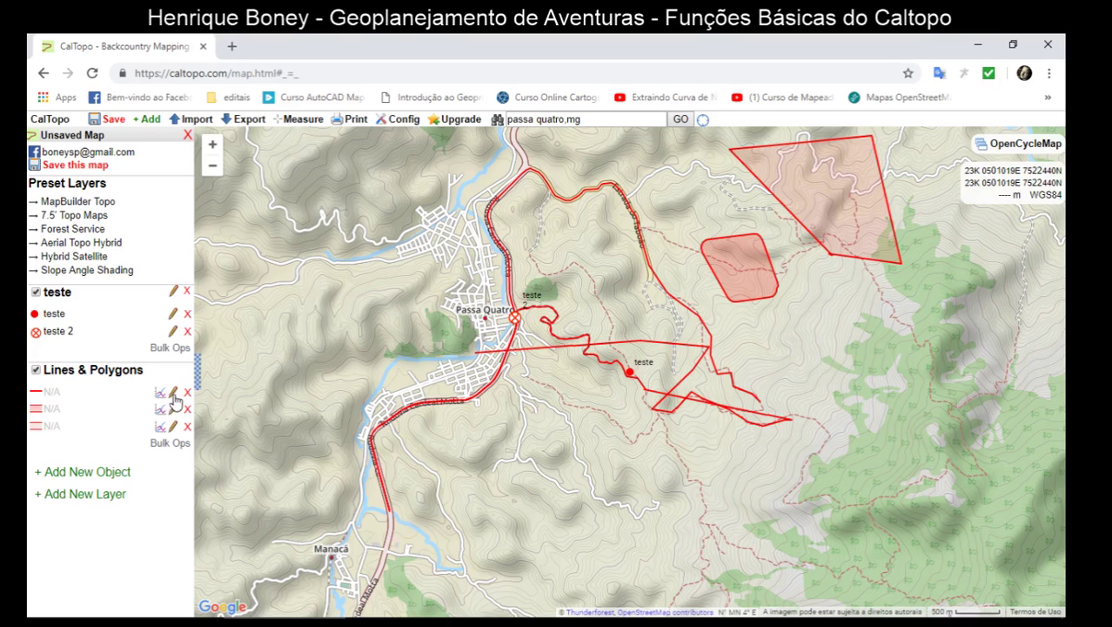
# - Edit the unlabeled red line so it belongs to the "teste" folder, and accept the change
pyautogui.click(39, 398)
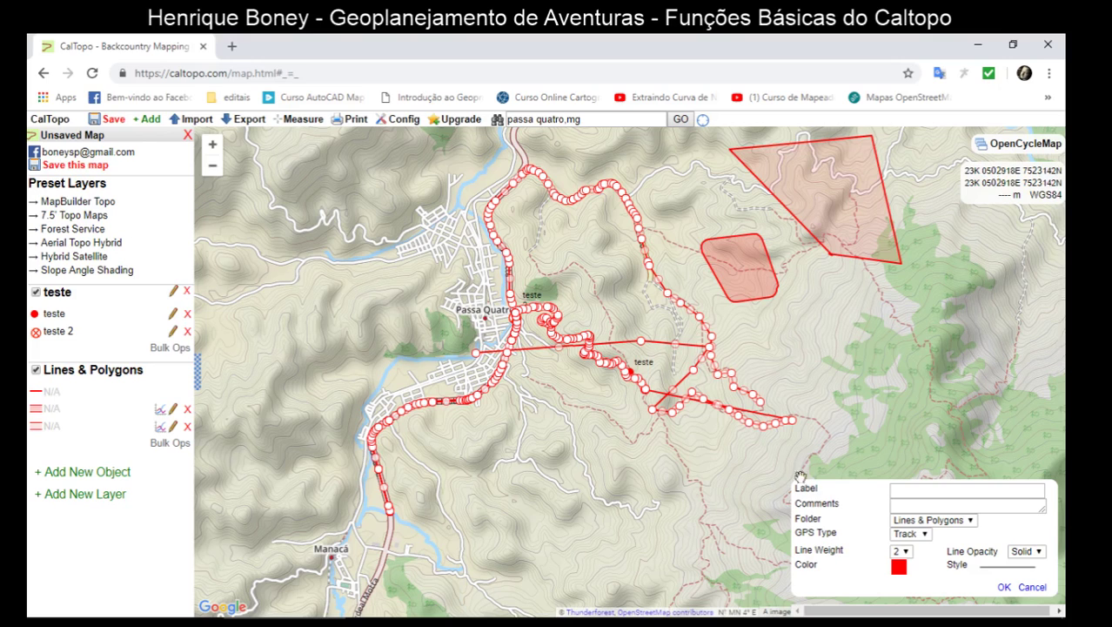
pyautogui.click(905, 535)
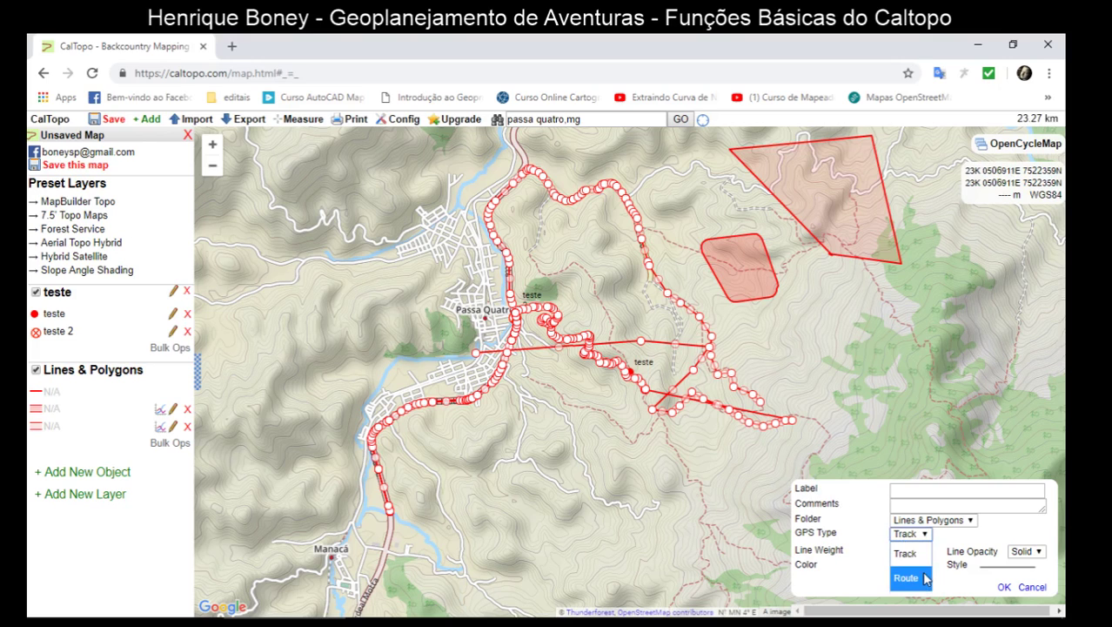
pyautogui.click(946, 570)
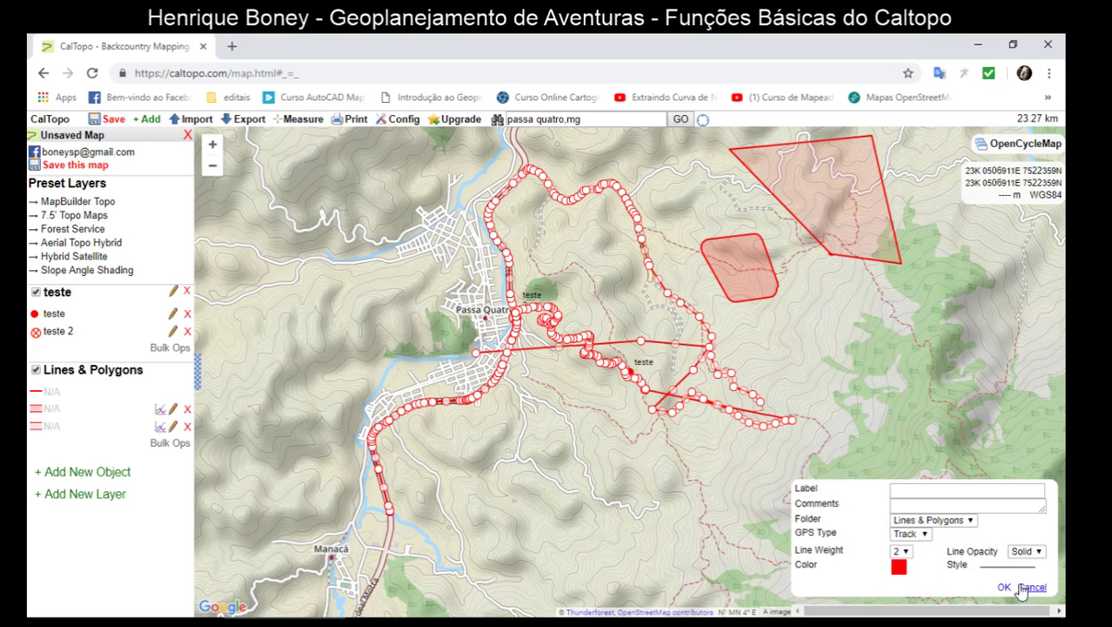
pyautogui.click(940, 521)
pyautogui.click(930, 565)
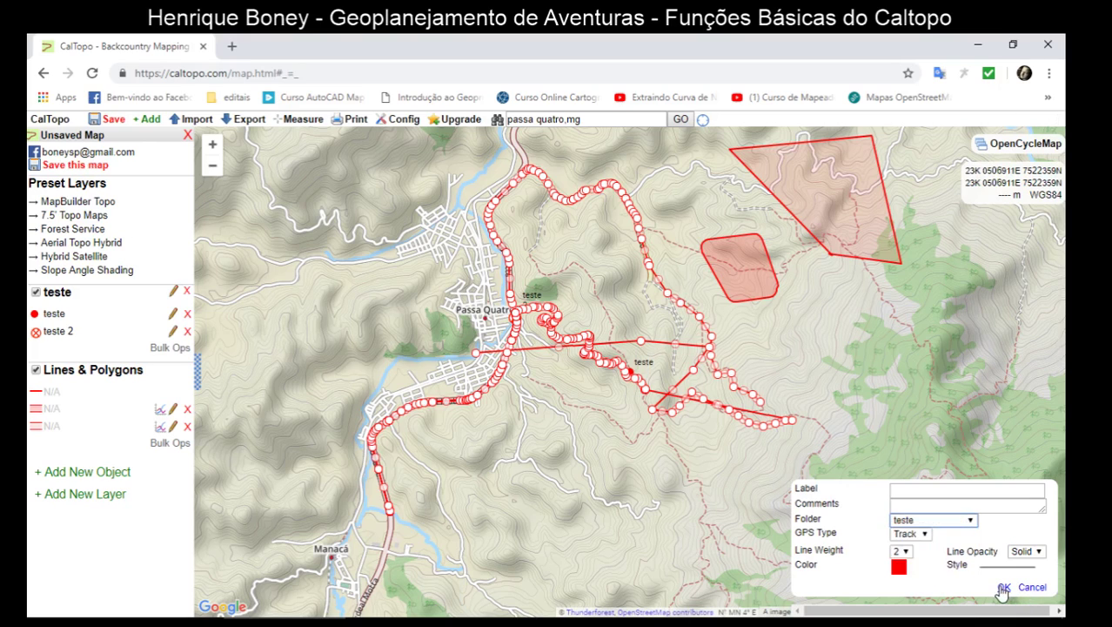
pyautogui.click(1001, 585)
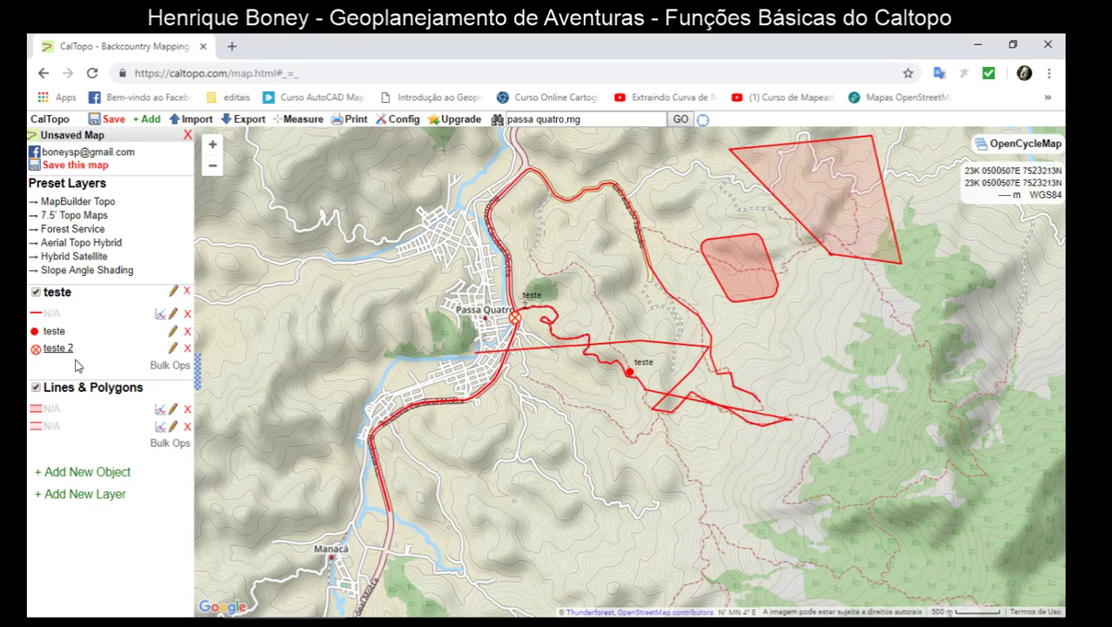
# - Edit the rounded buffer area so it belongs to the "teste" folder, and accept the change
pyautogui.click(50, 421)
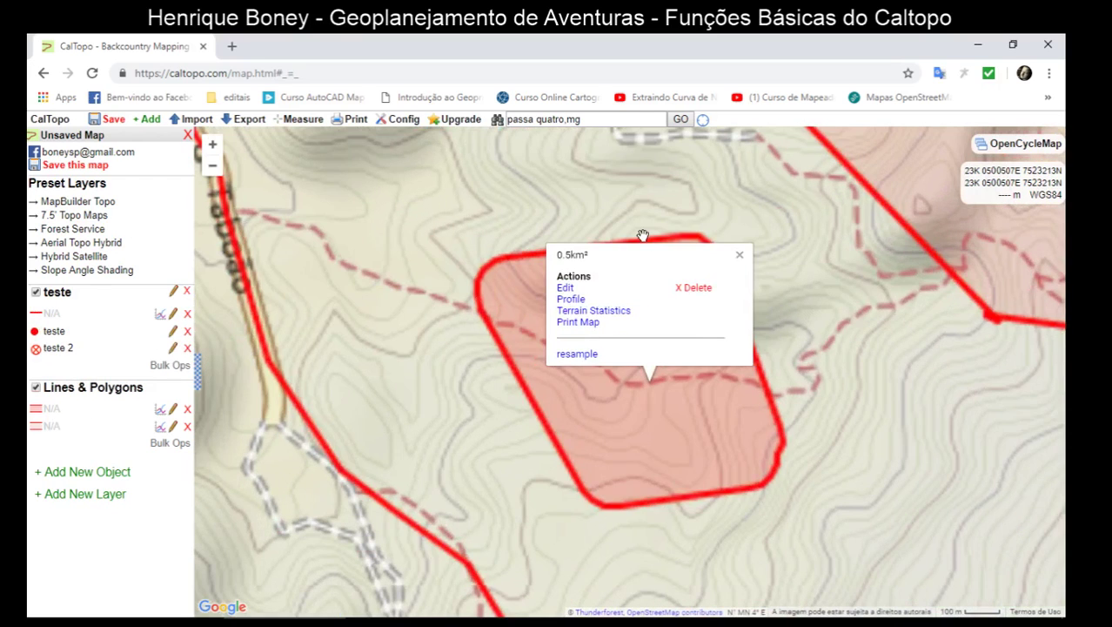
pyautogui.click(566, 289)
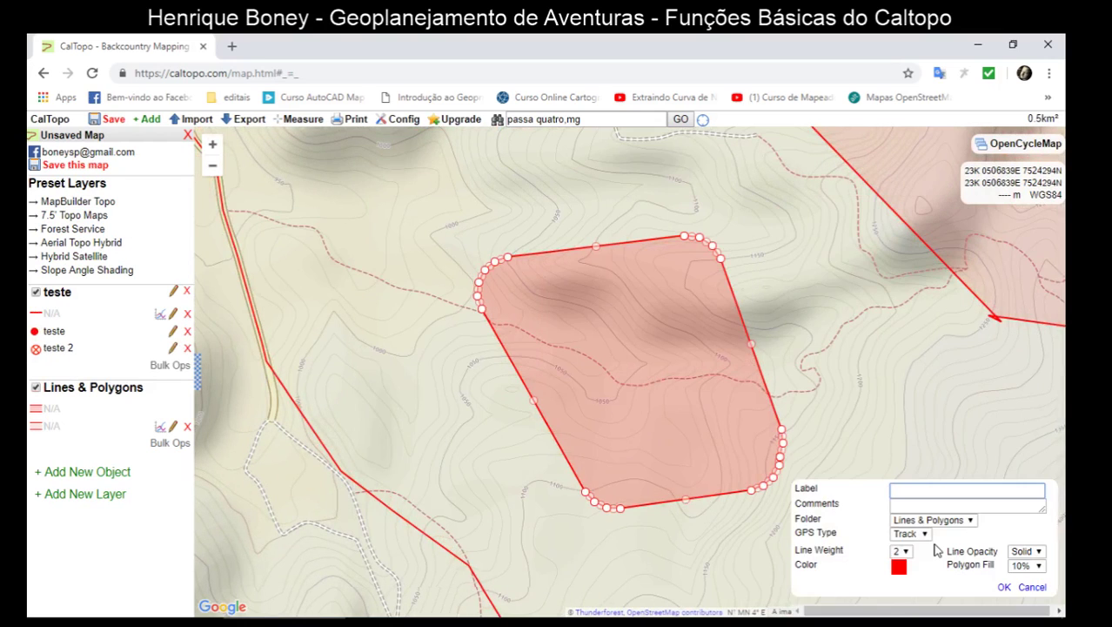
pyautogui.click(906, 536)
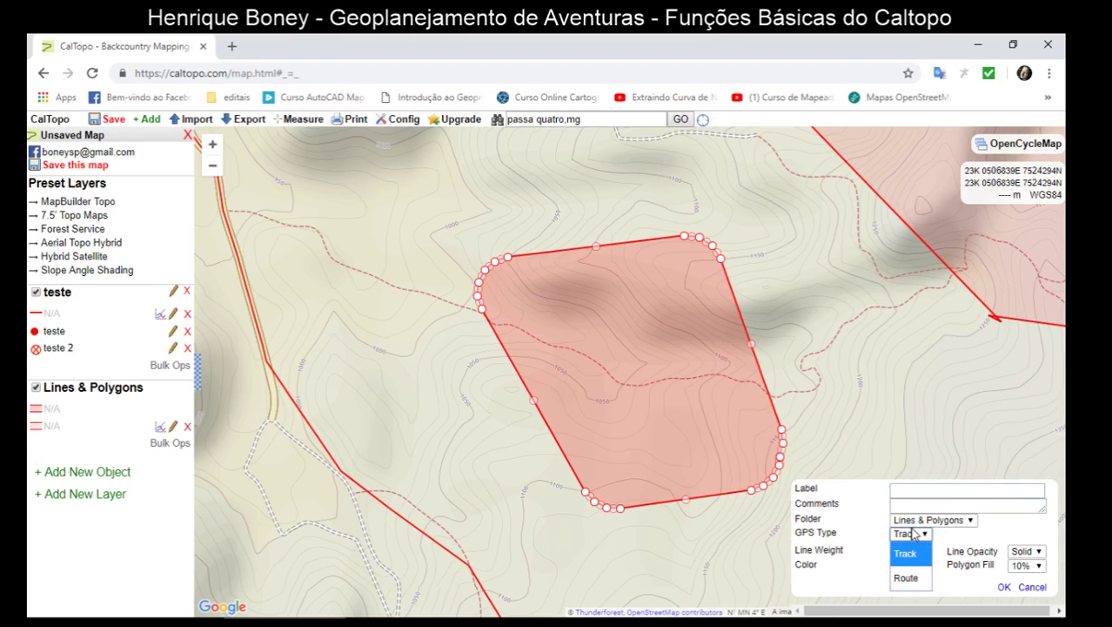
pyautogui.click(914, 520)
pyautogui.click(916, 528)
pyautogui.click(916, 526)
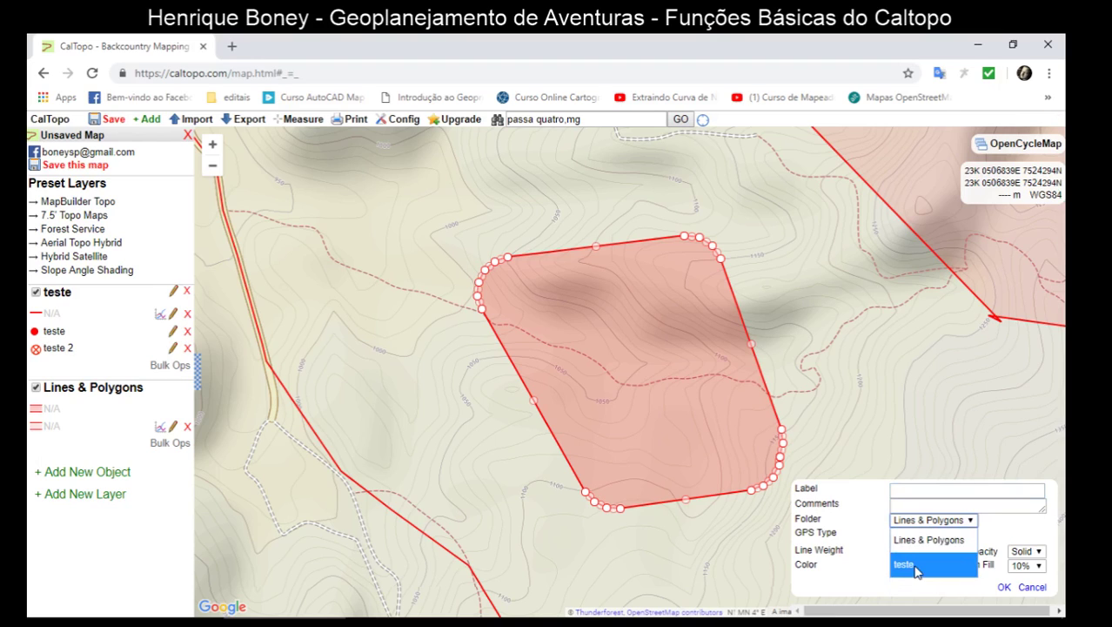
pyautogui.click(906, 564)
pyautogui.click(1004, 588)
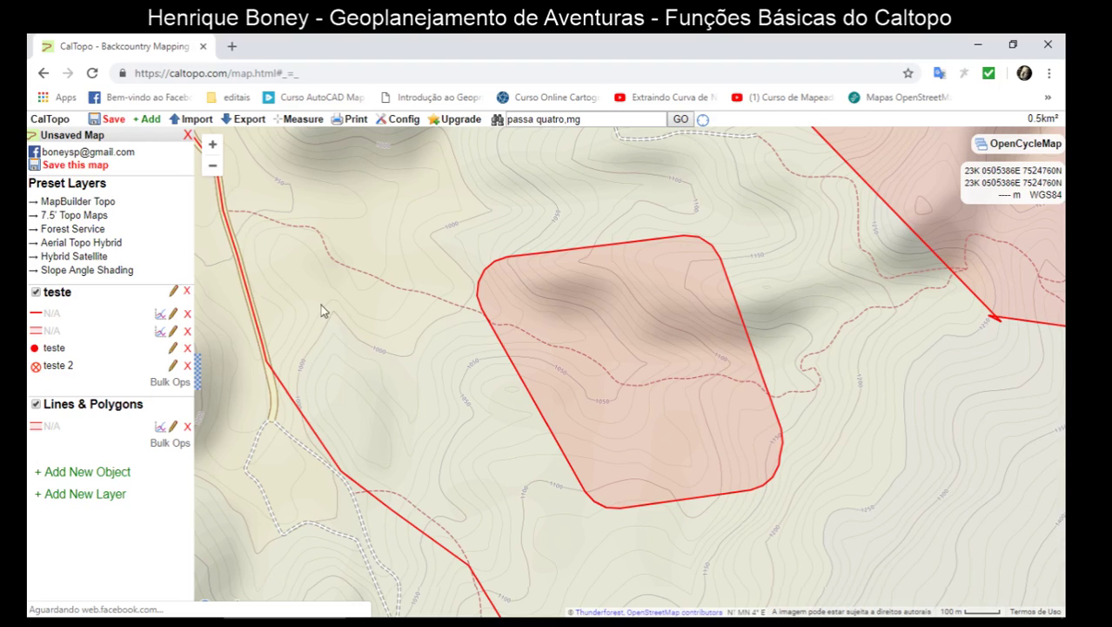
pyautogui.scroll(-3, 321, 307)
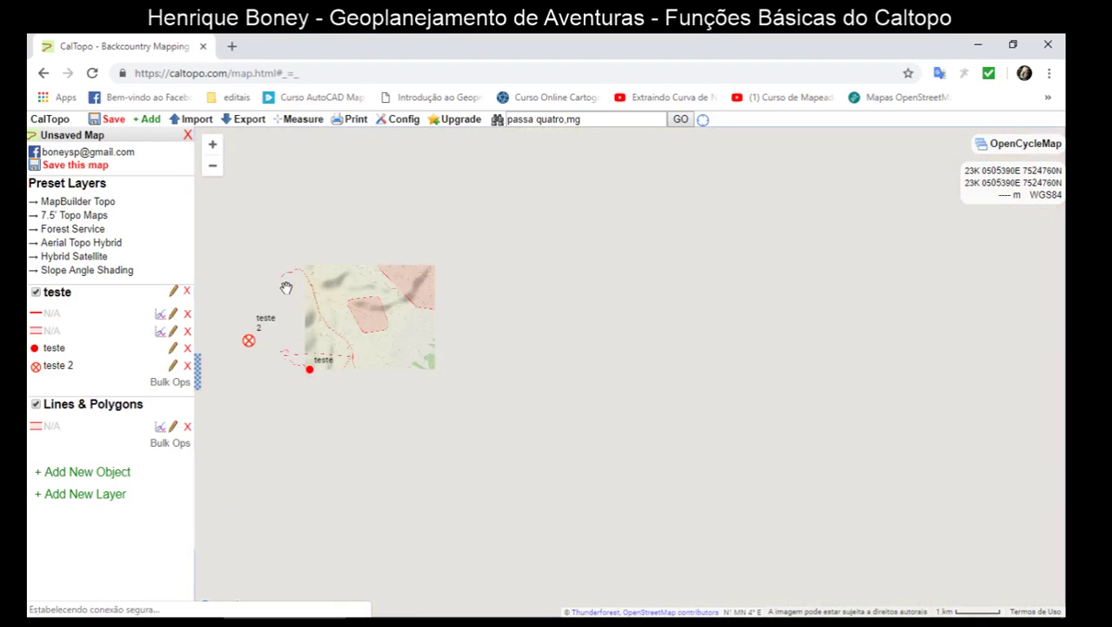
pyautogui.moveTo(287, 287); pyautogui.dragTo(547, 260)
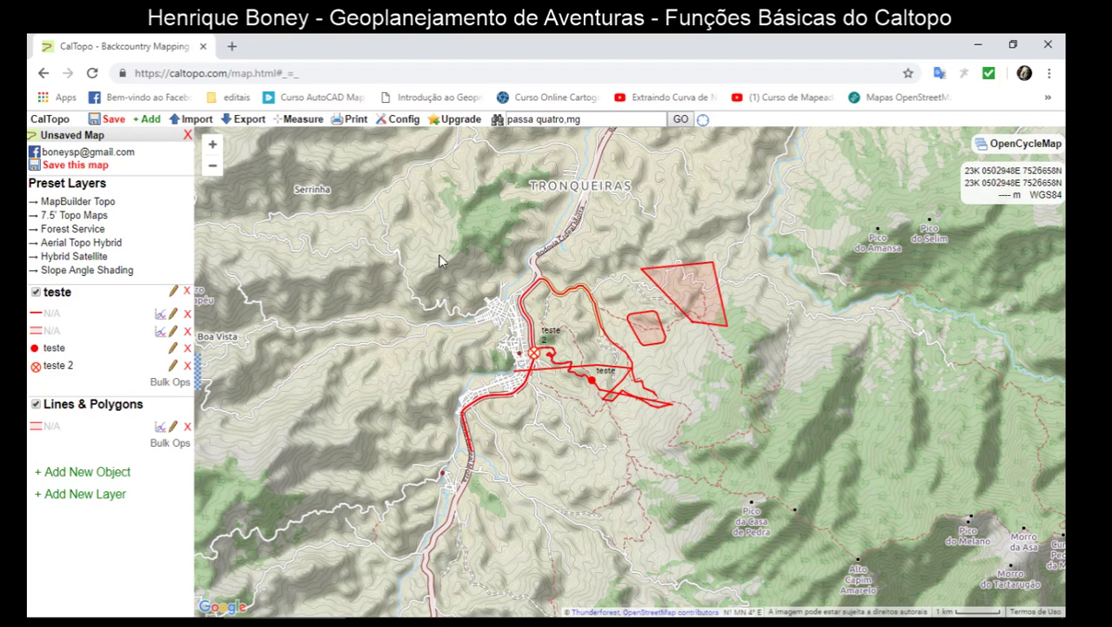
pyautogui.moveTo(440, 262); pyautogui.dragTo(386, 277)
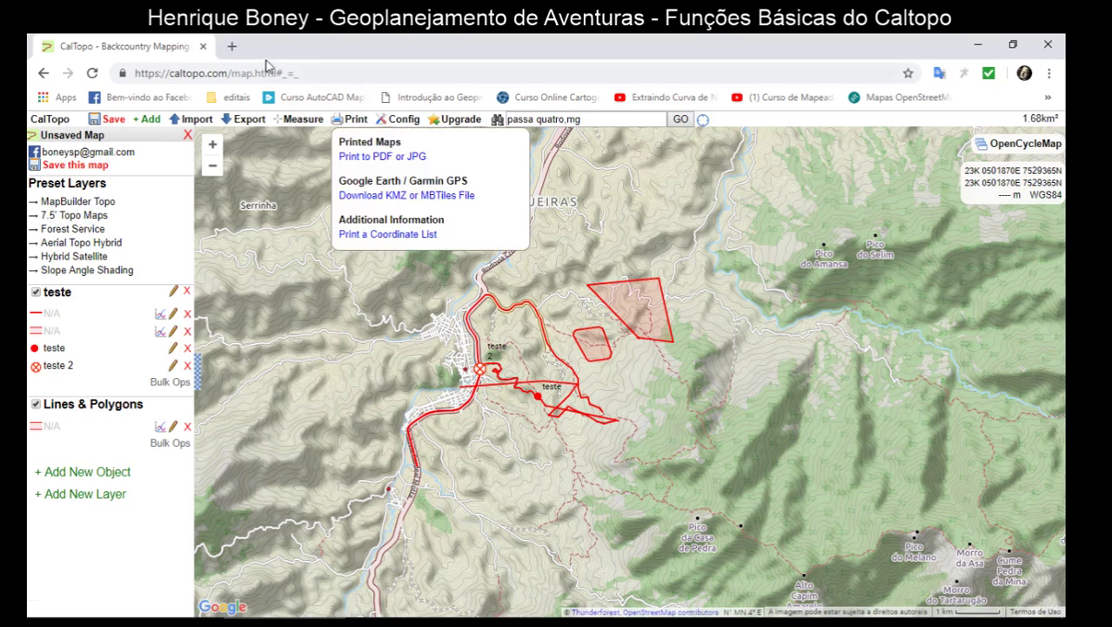
pyautogui.moveTo(148, 126)
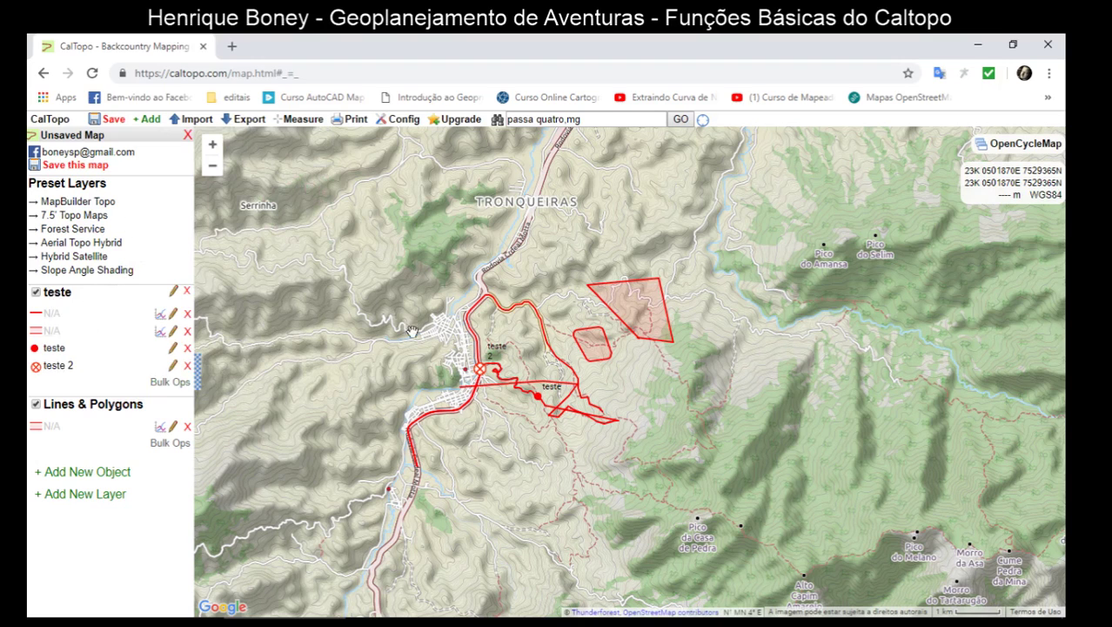
pyautogui.moveTo(541, 294); pyautogui.dragTo(526, 292)
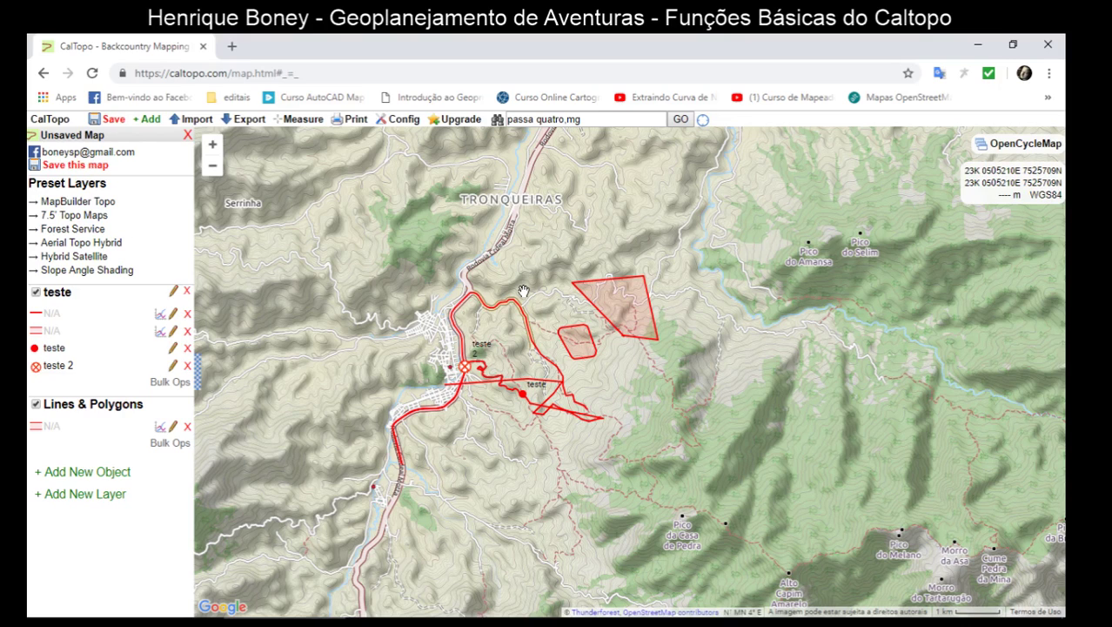
# - Create a range ring with a distance of 100000 meters around the coordinates 23K 507683E 7523850N
pyautogui.click(146, 120)
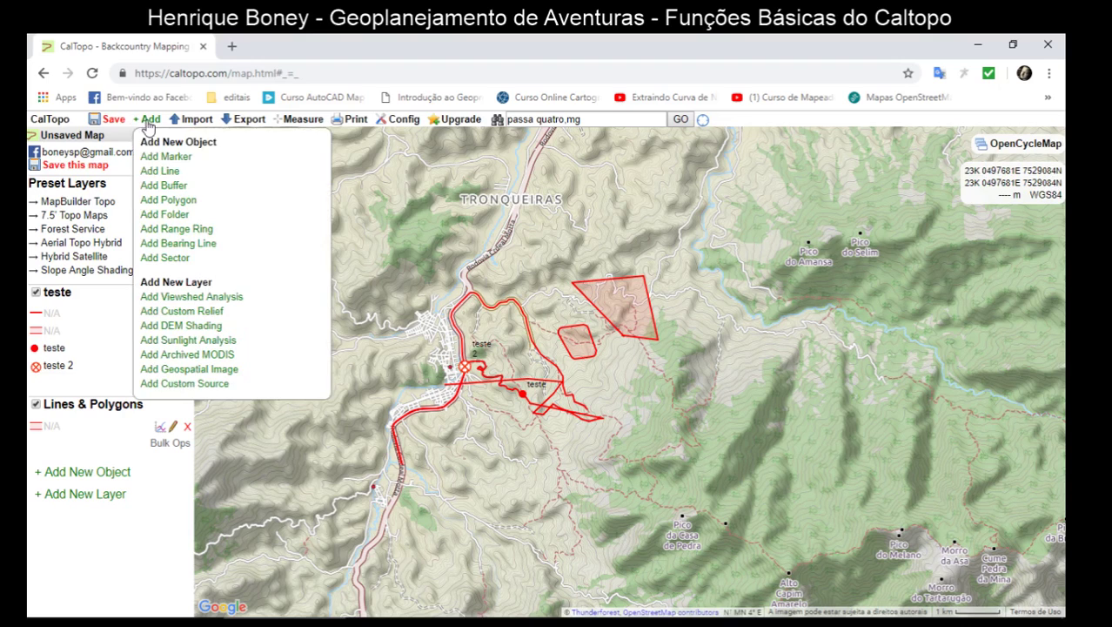
pyautogui.click(175, 229)
pyautogui.click(391, 373)
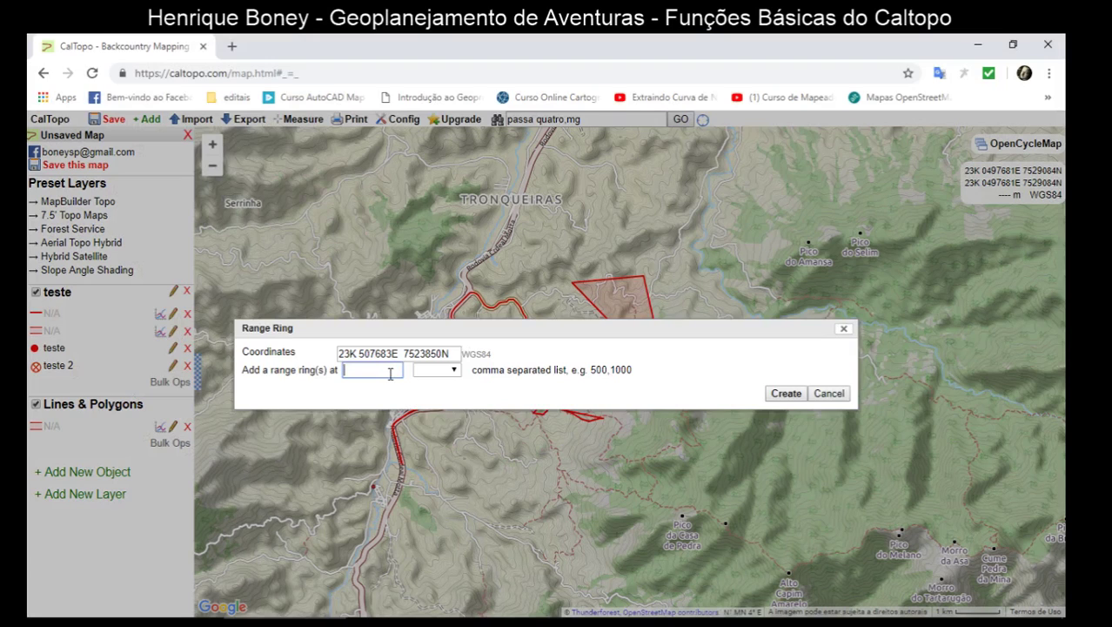
pyautogui.click(449, 371)
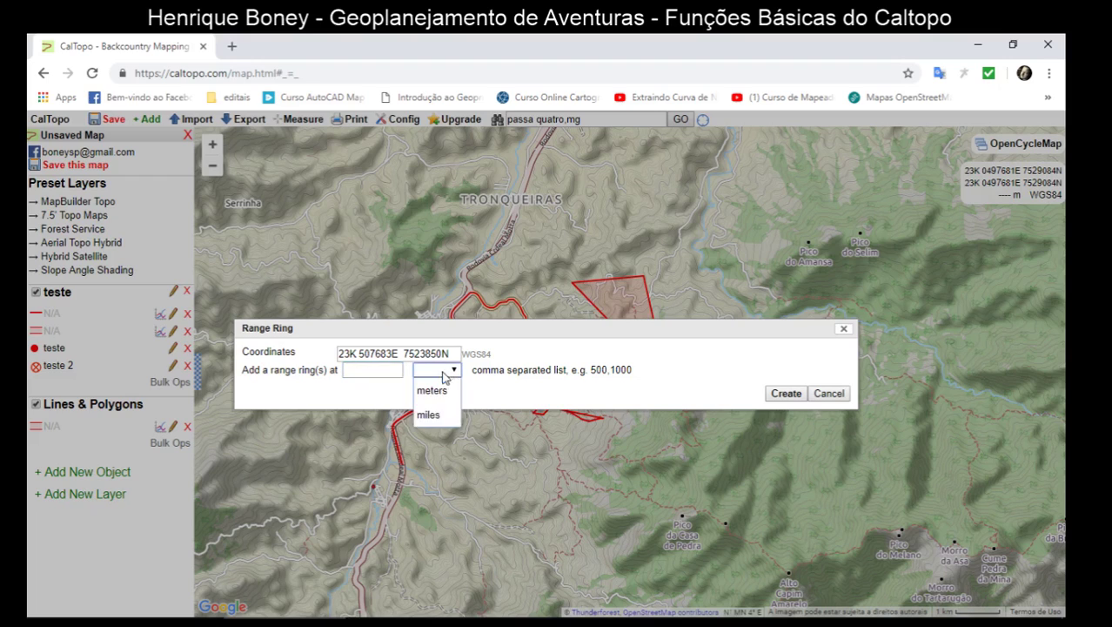
pyautogui.click(431, 397)
pyautogui.click(373, 370)
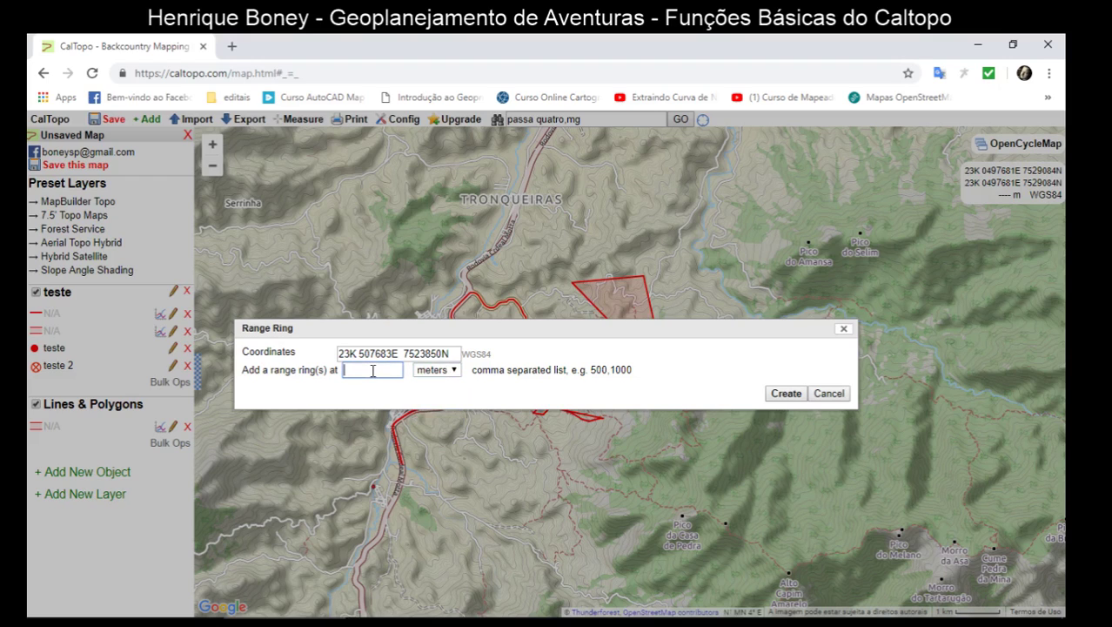
pyautogui.write('19')
pyautogui.press('BackSpace')
pyautogui.write('00000')
pyautogui.click(786, 394)
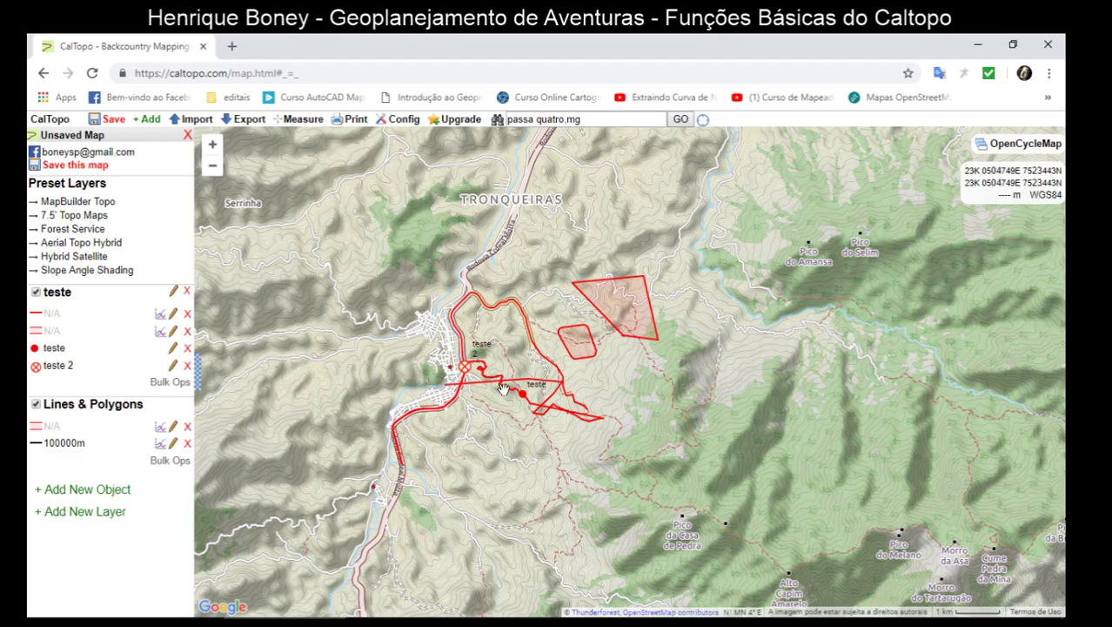
# - Create another range ring with a distance of 100000 meters around the coordinates 23K 506330E 7520809N
pyautogui.scroll(1, 500, 387)
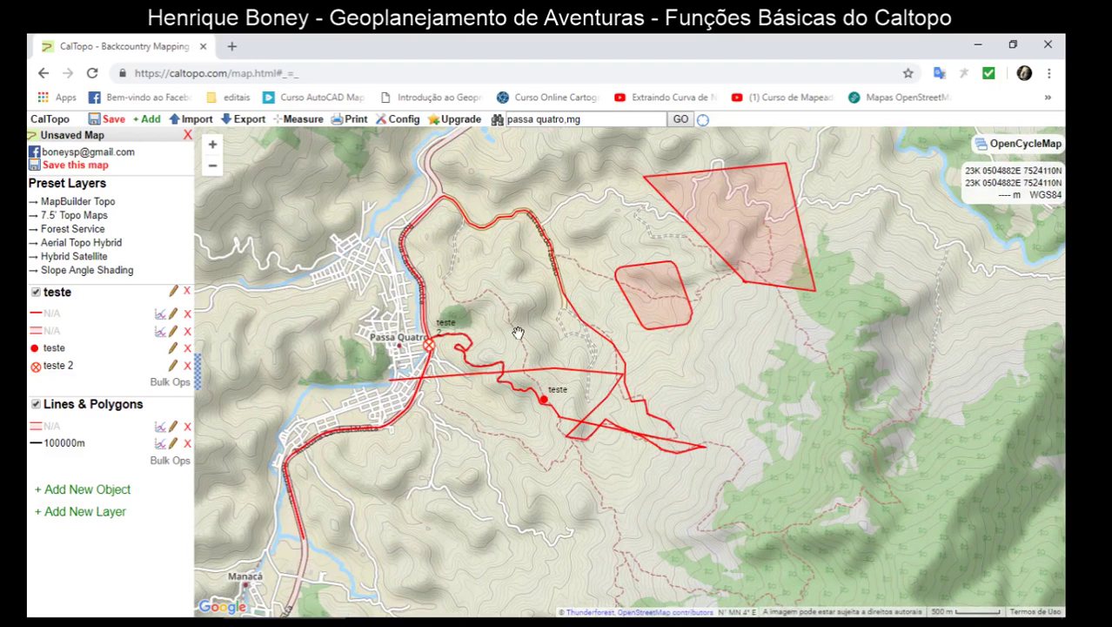
pyautogui.moveTo(487, 441); pyautogui.dragTo(472, 194)
pyautogui.click(148, 120)
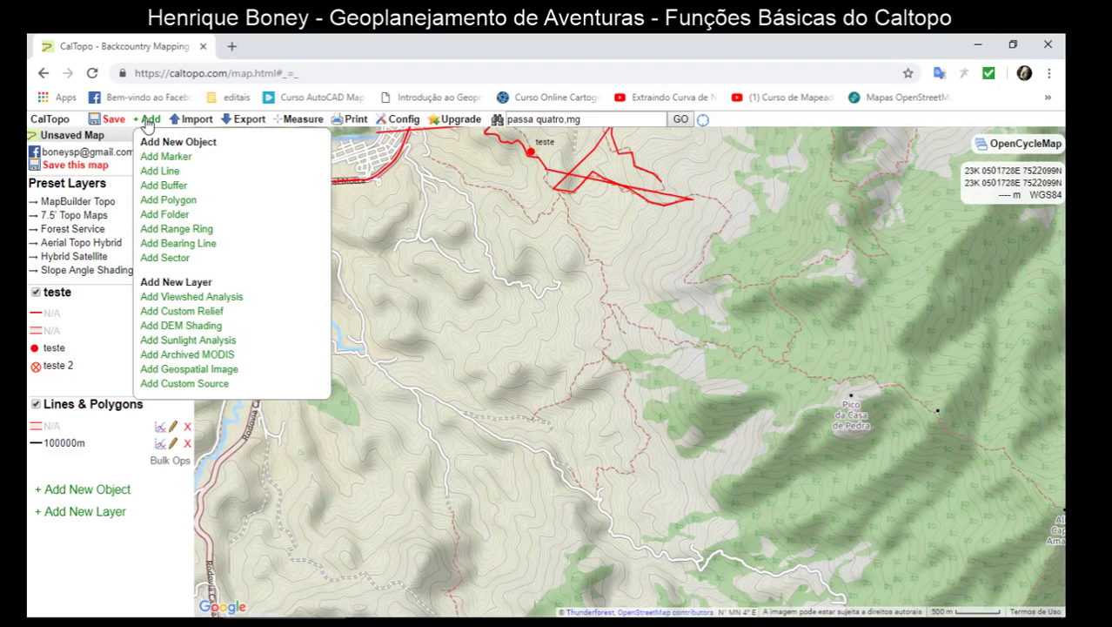
pyautogui.click(164, 228)
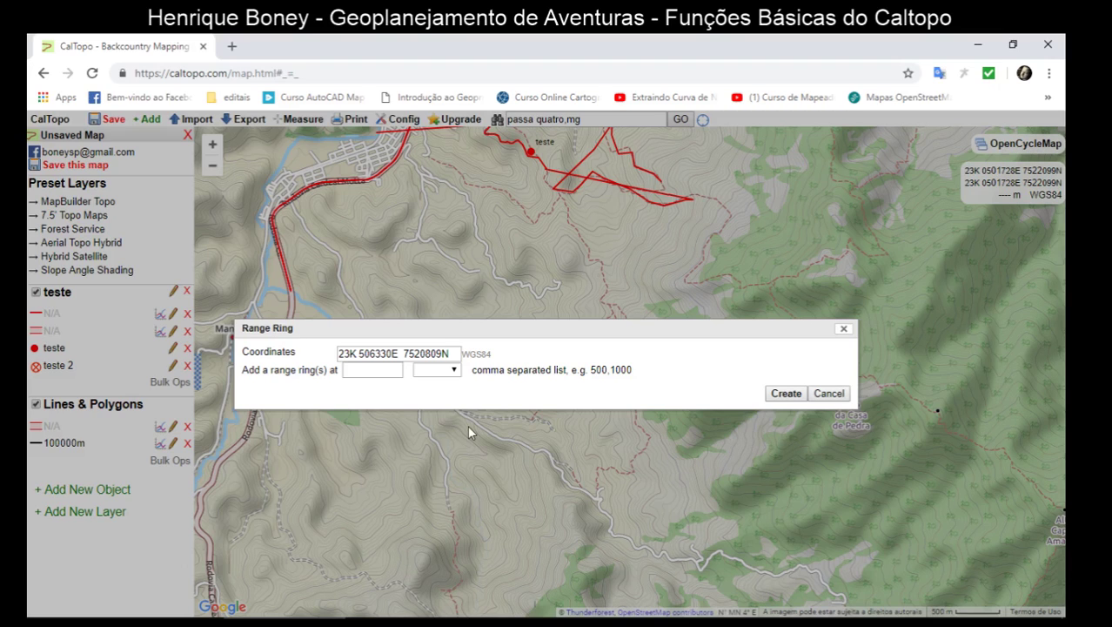
pyautogui.click(382, 371)
pyautogui.write('100000')
pyautogui.click(437, 369)
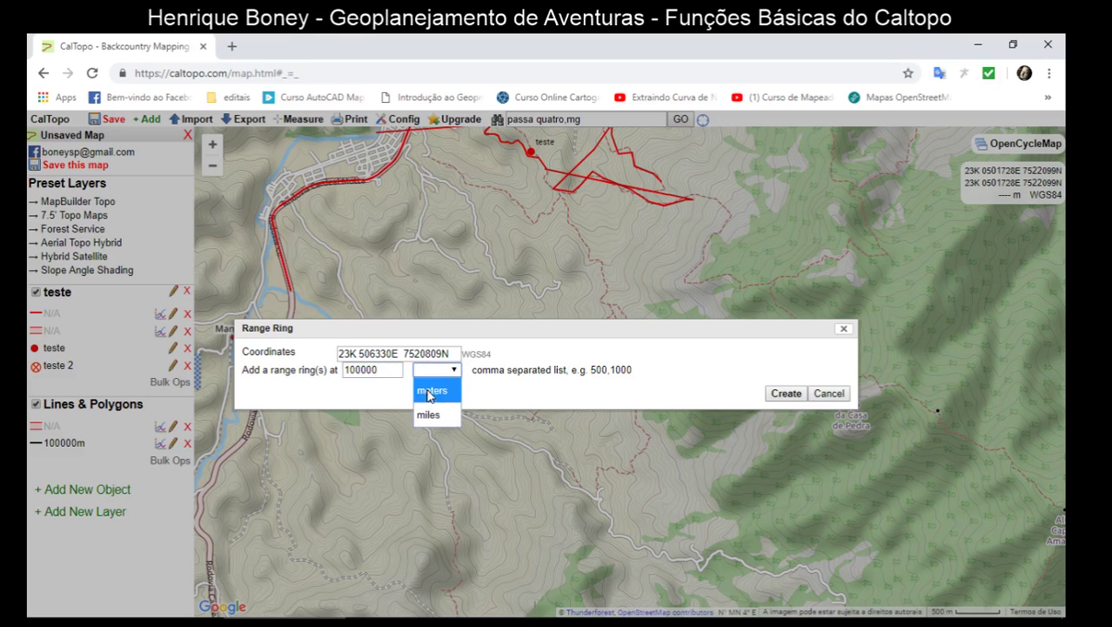
pyautogui.click(430, 391)
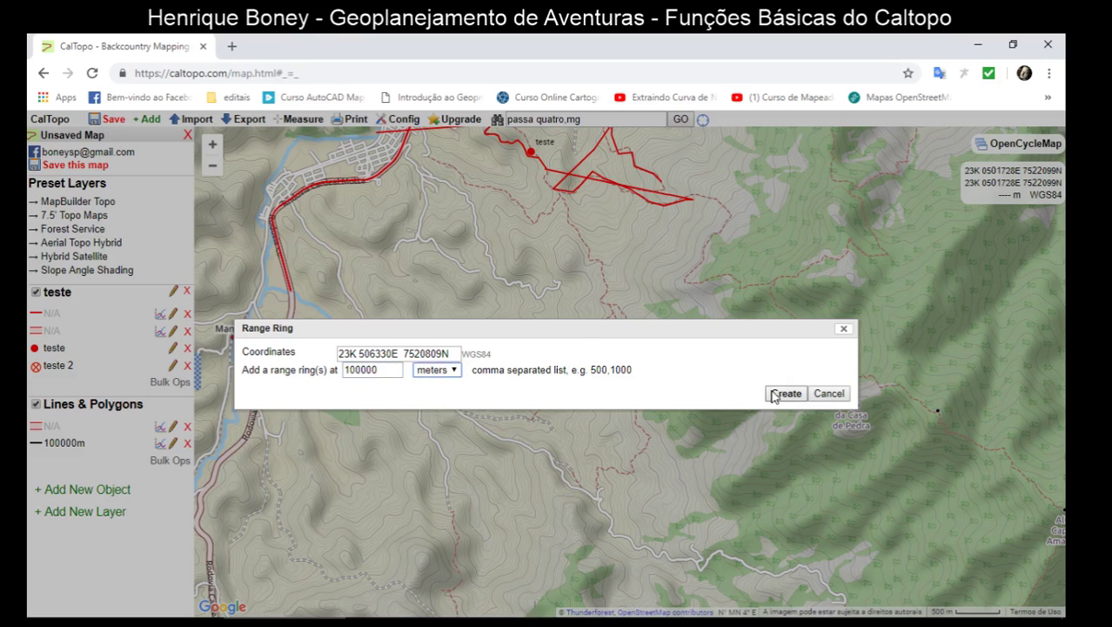
pyautogui.click(785, 393)
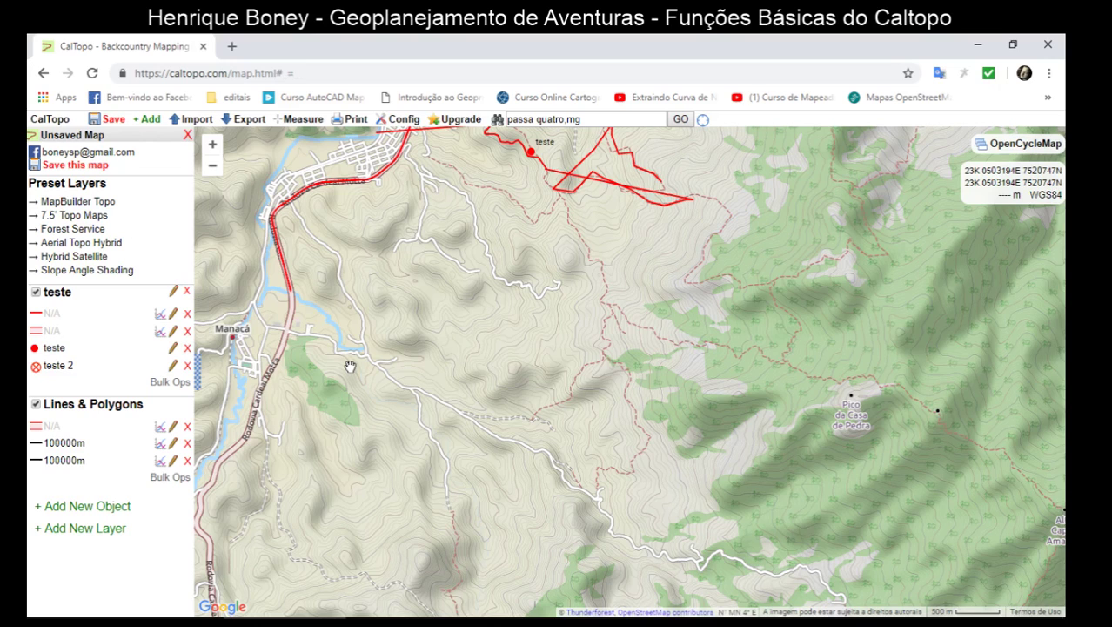
# - Create a 500-meter range ring around the coordinates 23K 508995E 7522941N
pyautogui.scroll(-3, 349, 366)
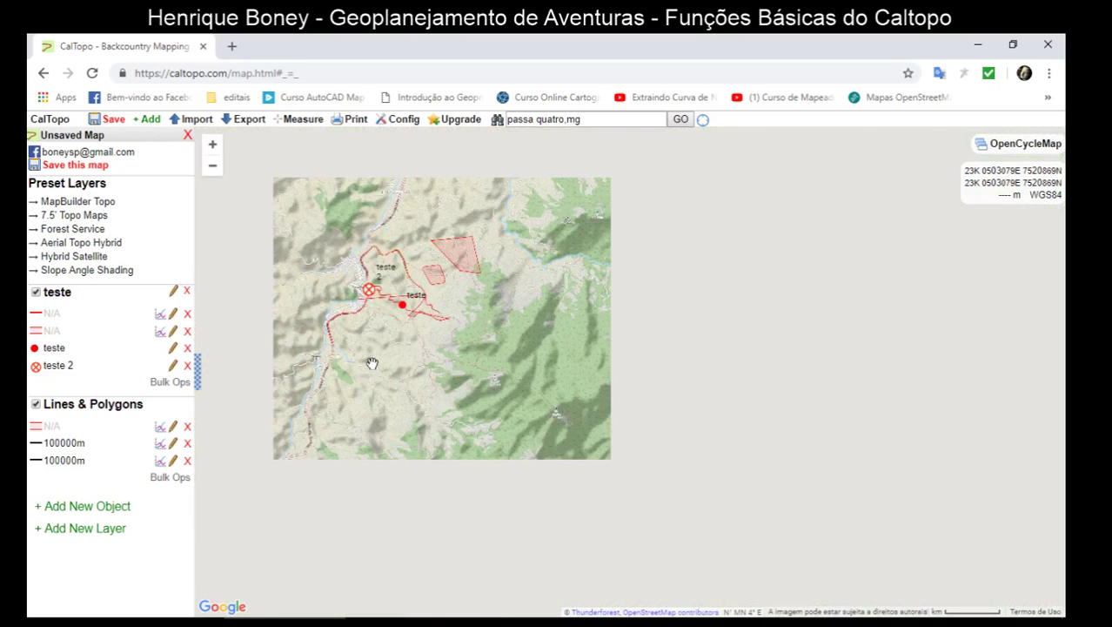
pyautogui.scroll(-2, 372, 363)
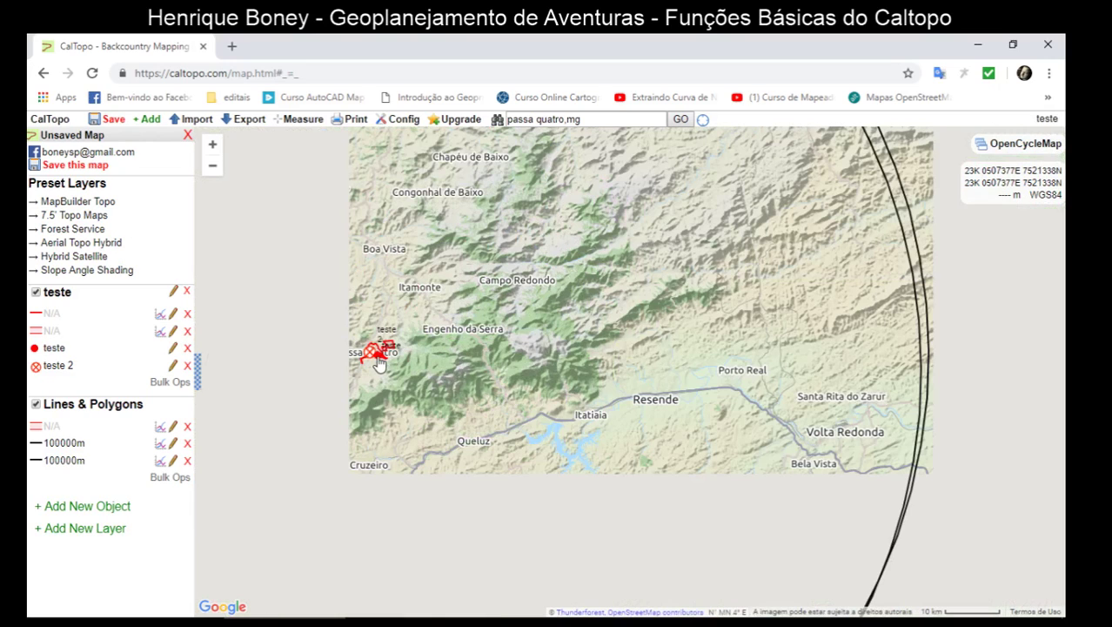
pyautogui.scroll(4, 379, 364)
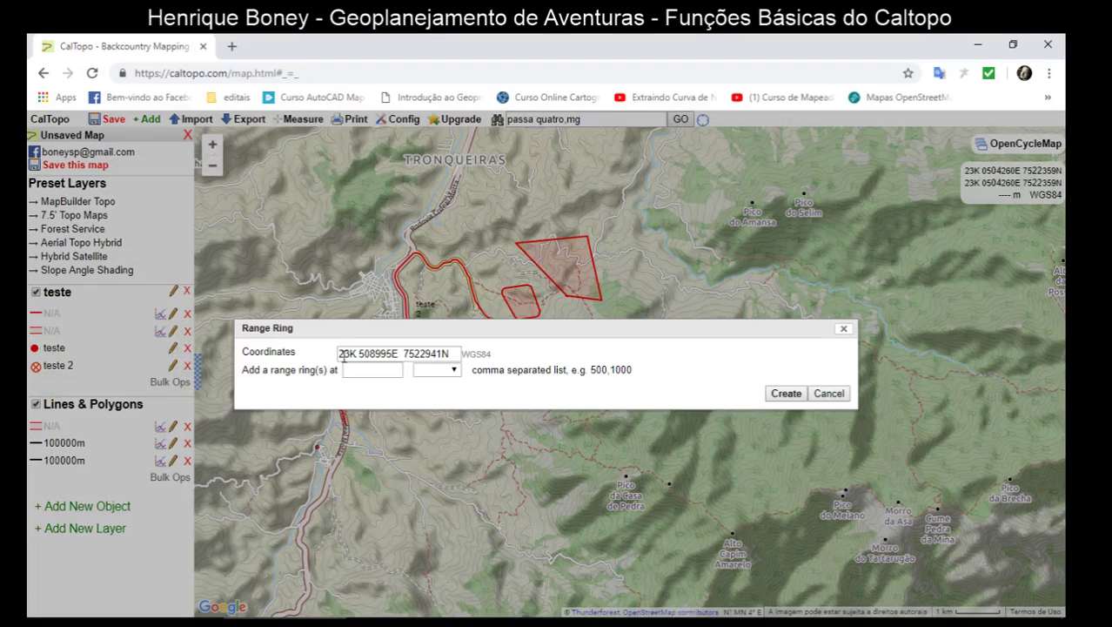
pyautogui.click(358, 371)
pyautogui.write('500')
pyautogui.click(435, 370)
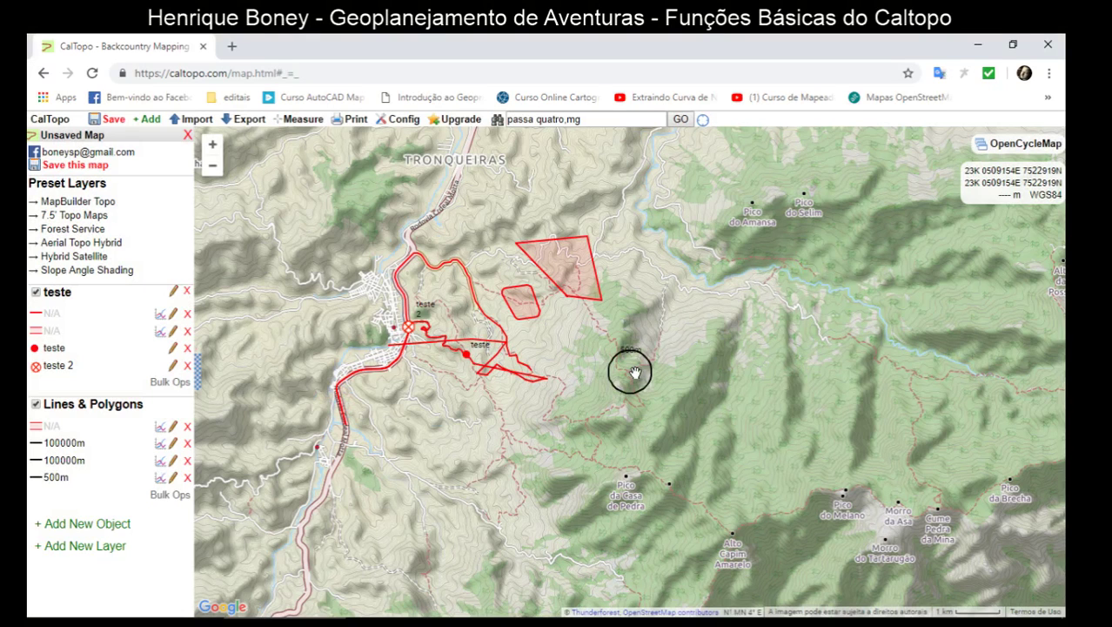
# - Start a bearing line at 23K 509181E 7522693N, leaving the label empty, with a bearing of 340° true
pyautogui.moveTo(634, 373); pyautogui.dragTo(613, 347)
pyautogui.scroll(1, 614, 349)
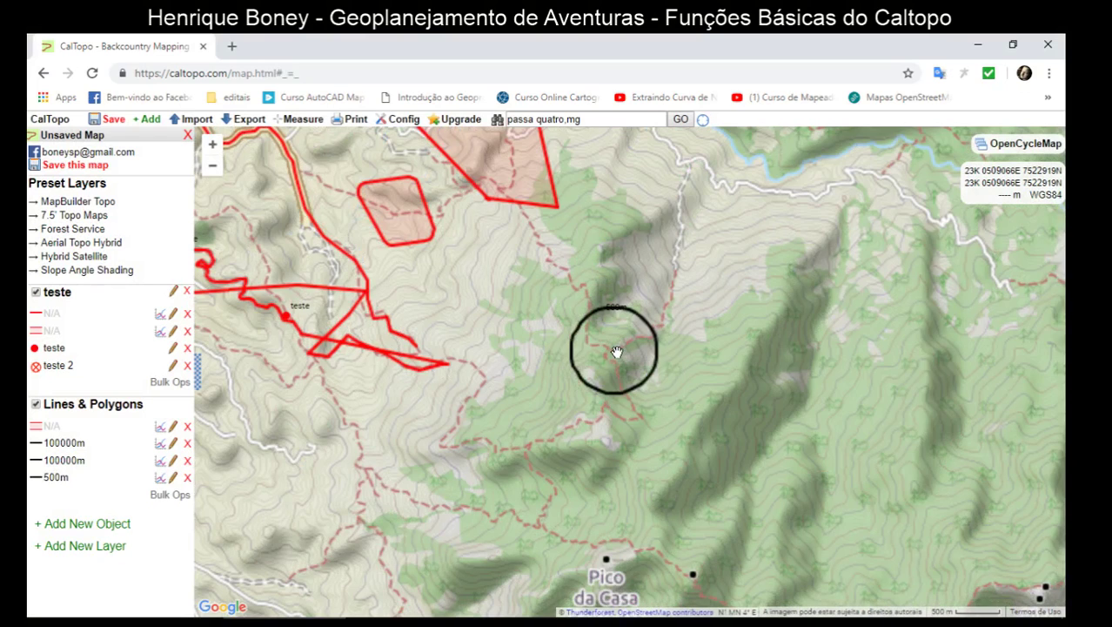
pyautogui.click(147, 119)
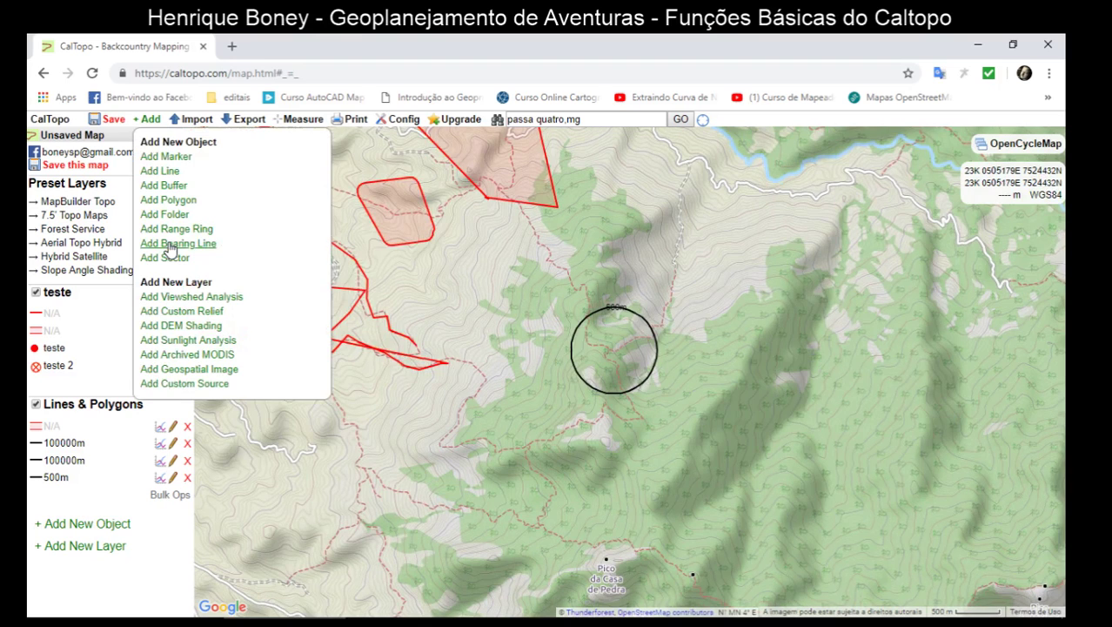
pyautogui.click(178, 244)
pyautogui.click(366, 353)
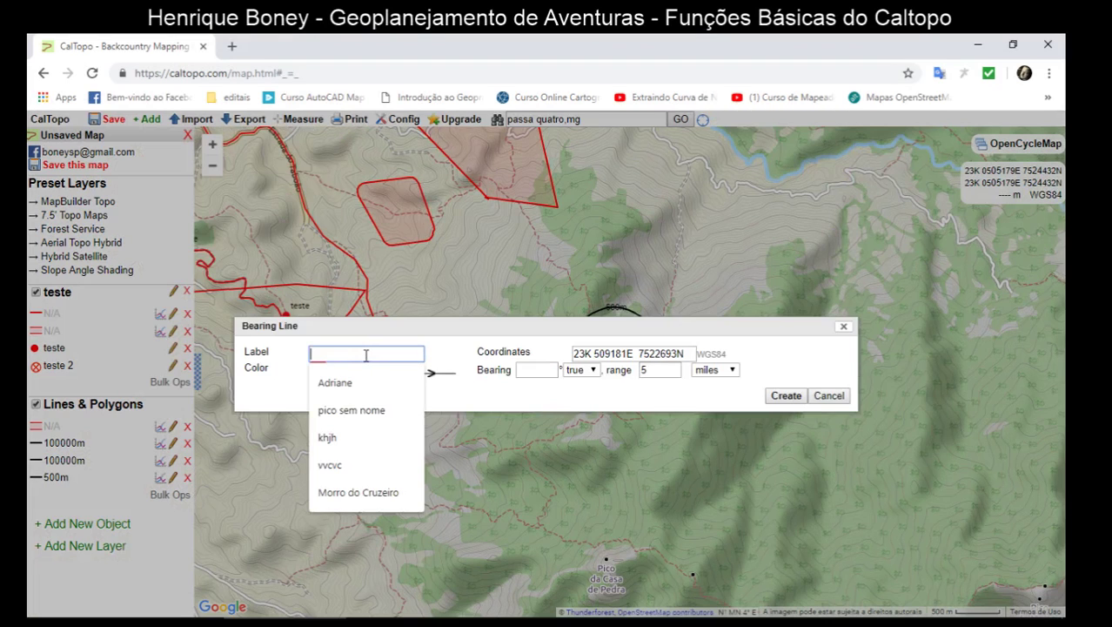
pyautogui.click(318, 378)
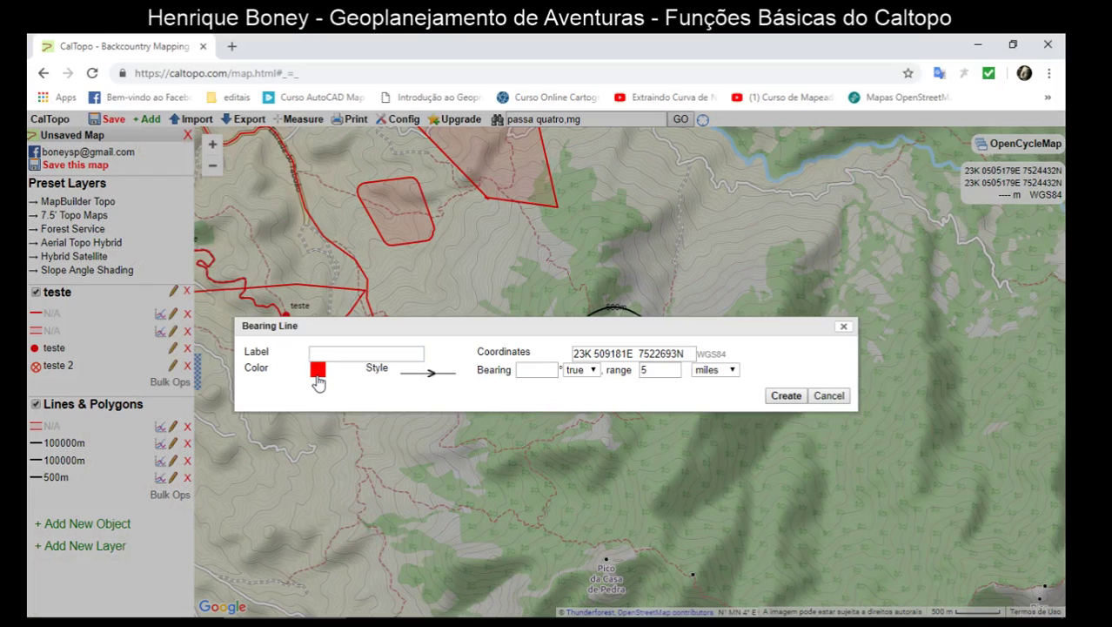
pyautogui.click(533, 372)
pyautogui.write('340')
pyautogui.click(593, 373)
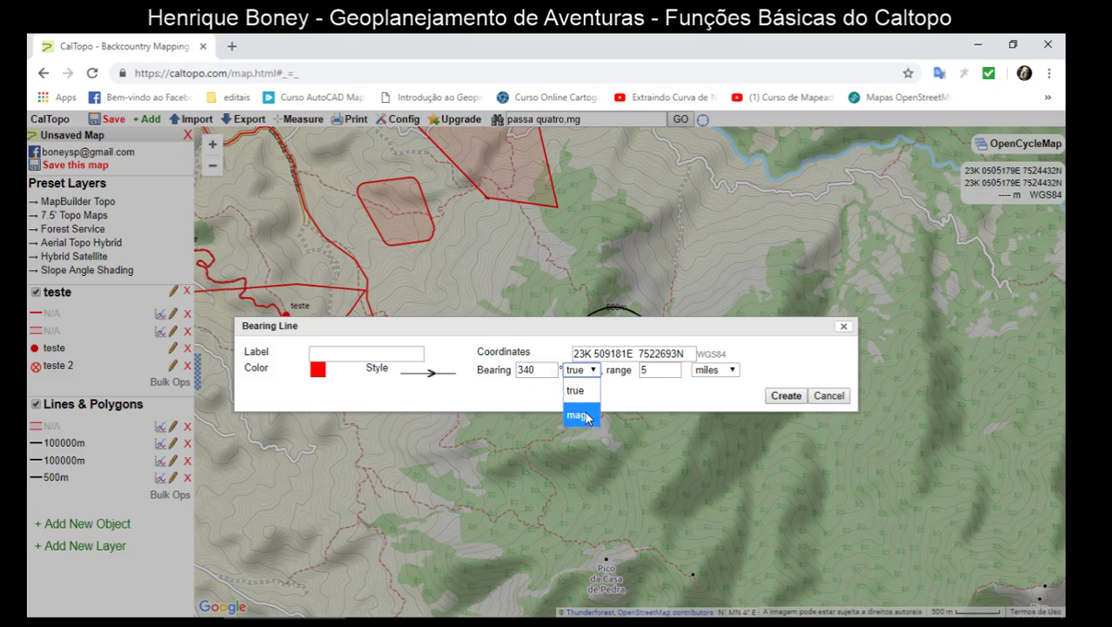
pyautogui.click(585, 392)
# - Set the bearing line's range to 500 meters and create it
pyautogui.click(650, 372)
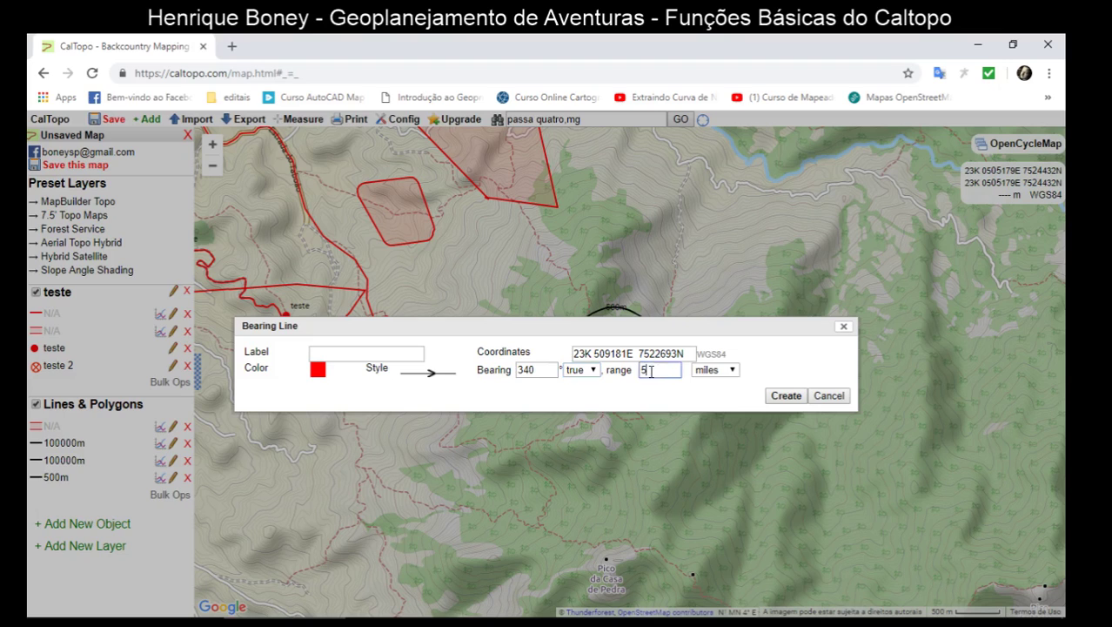
pyautogui.doubleClick(651, 371)
pyautogui.write('500')
pyautogui.click(707, 372)
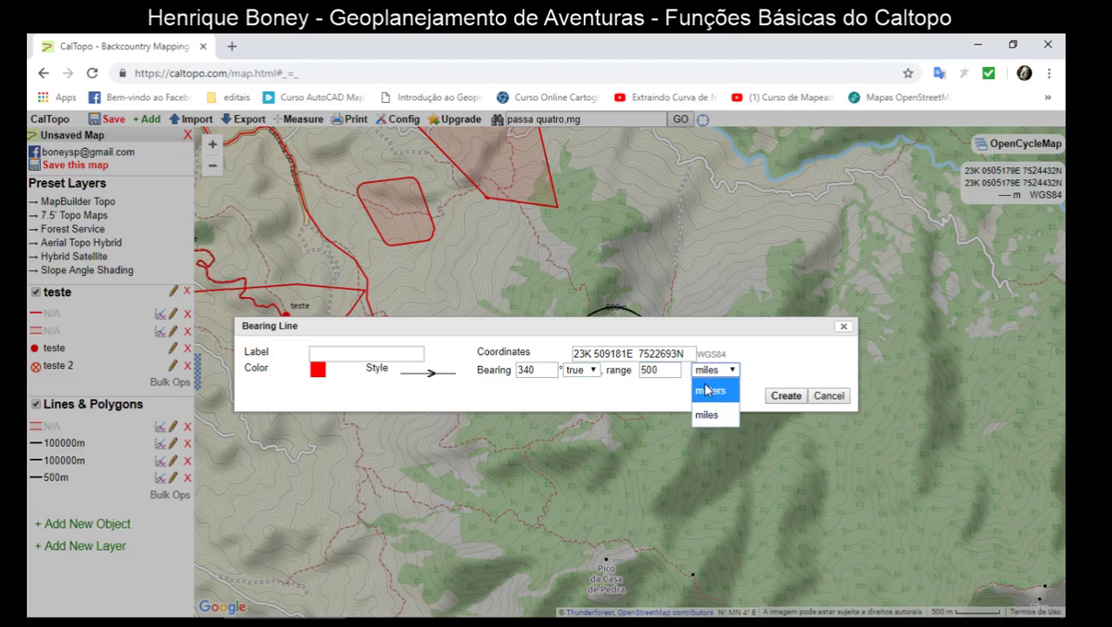
pyautogui.click(710, 390)
pyautogui.click(786, 395)
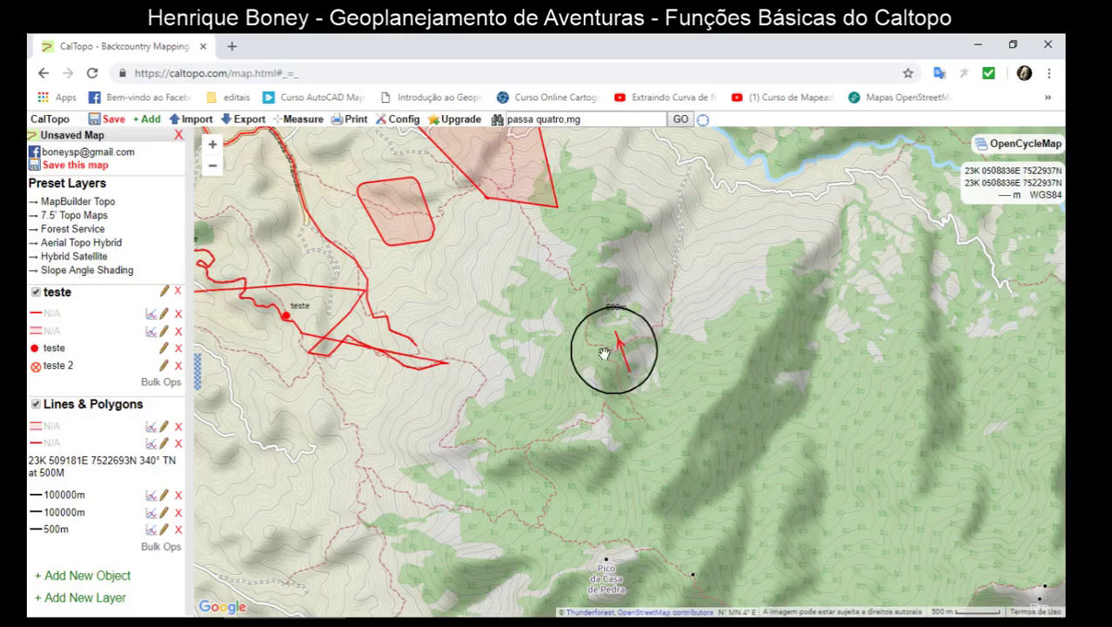
# - Start a sector at 23K 508051E 7522179N with a range from 500 to 600, leaving the bearings empty
pyautogui.scroll(2, 605, 353)
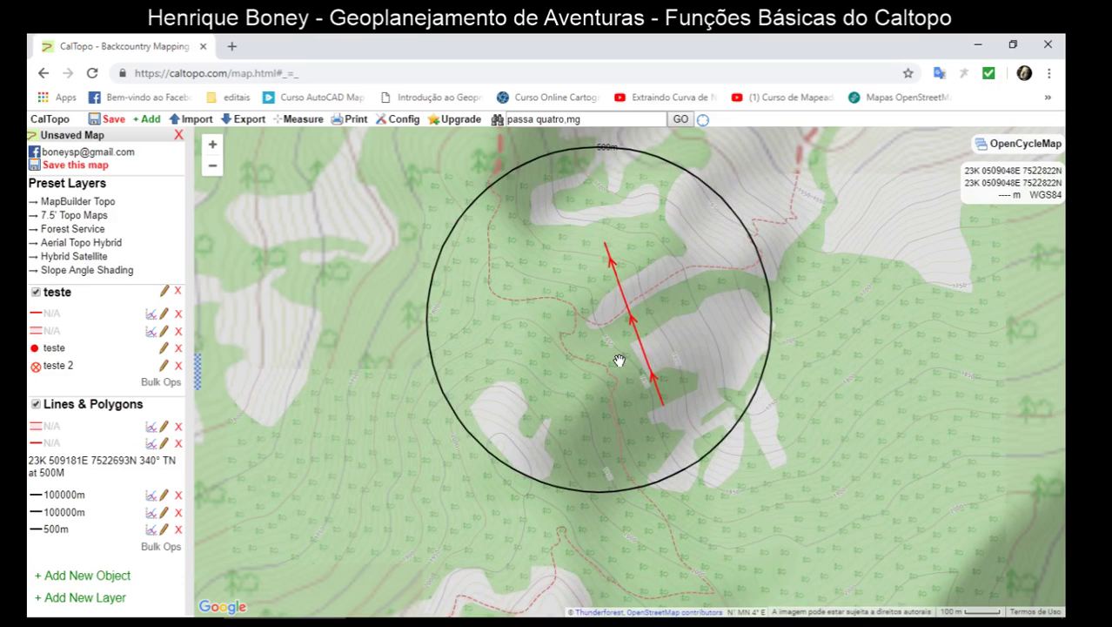
pyautogui.scroll(-3, 619, 360)
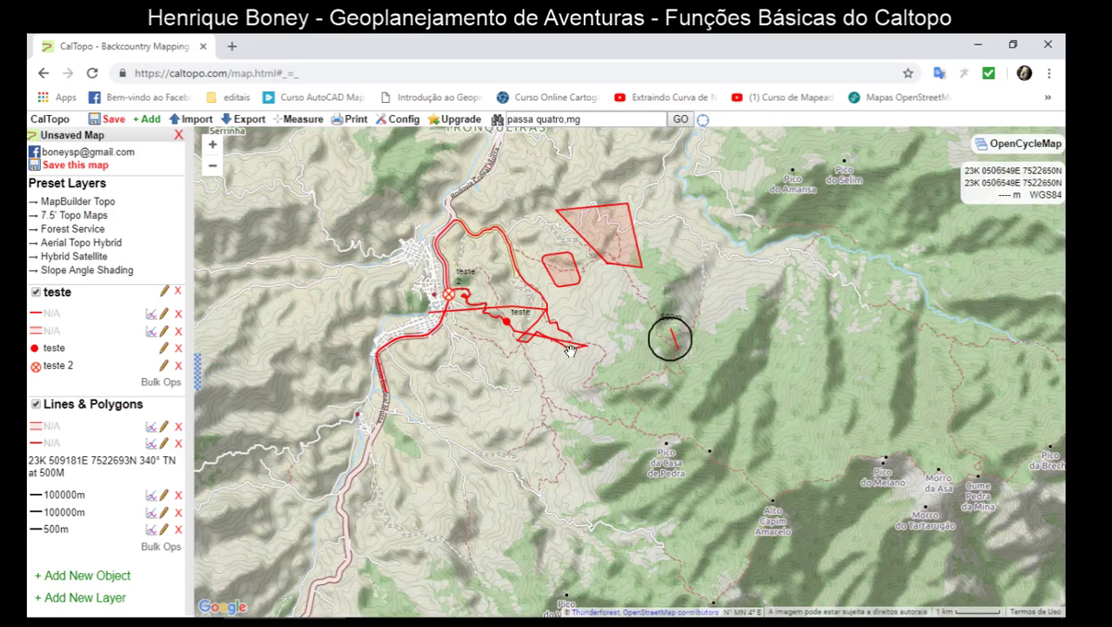
pyautogui.click(147, 120)
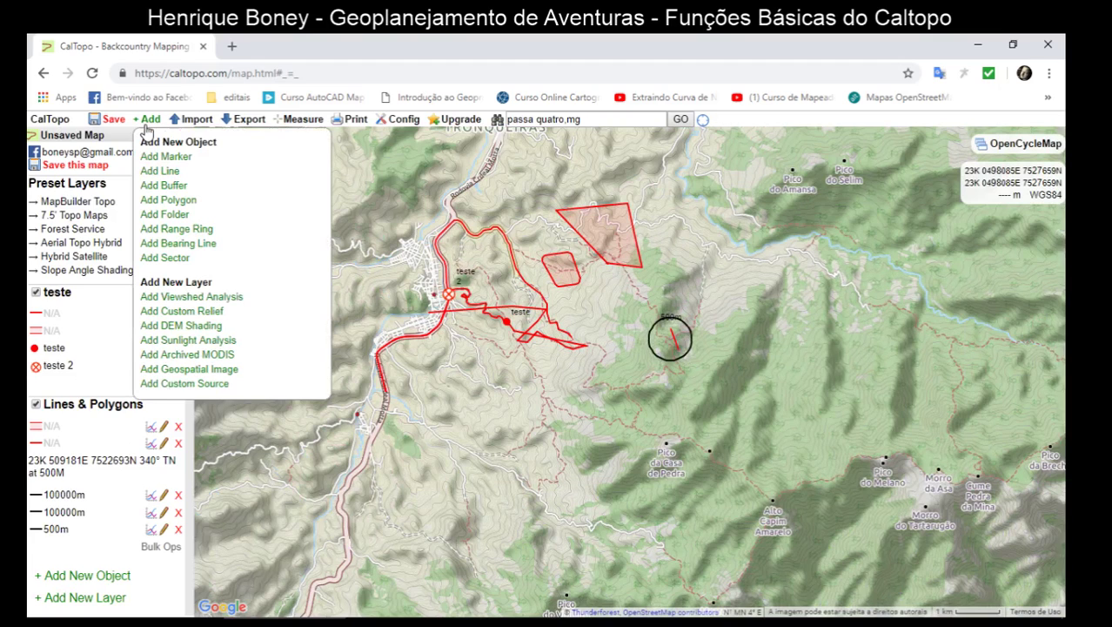
pyautogui.click(165, 258)
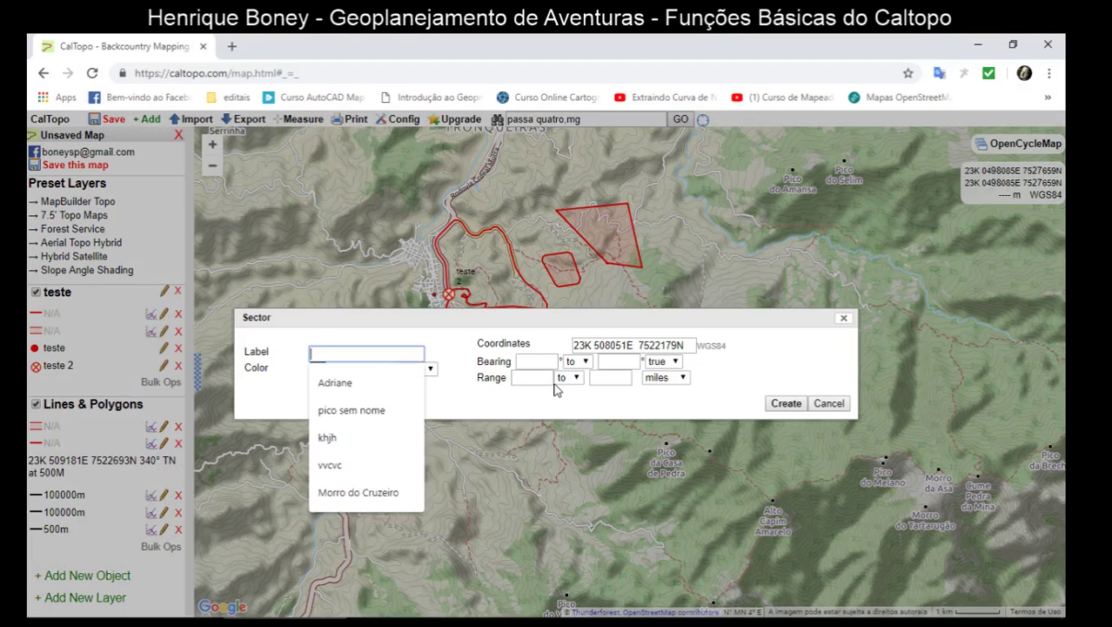
pyautogui.click(537, 360)
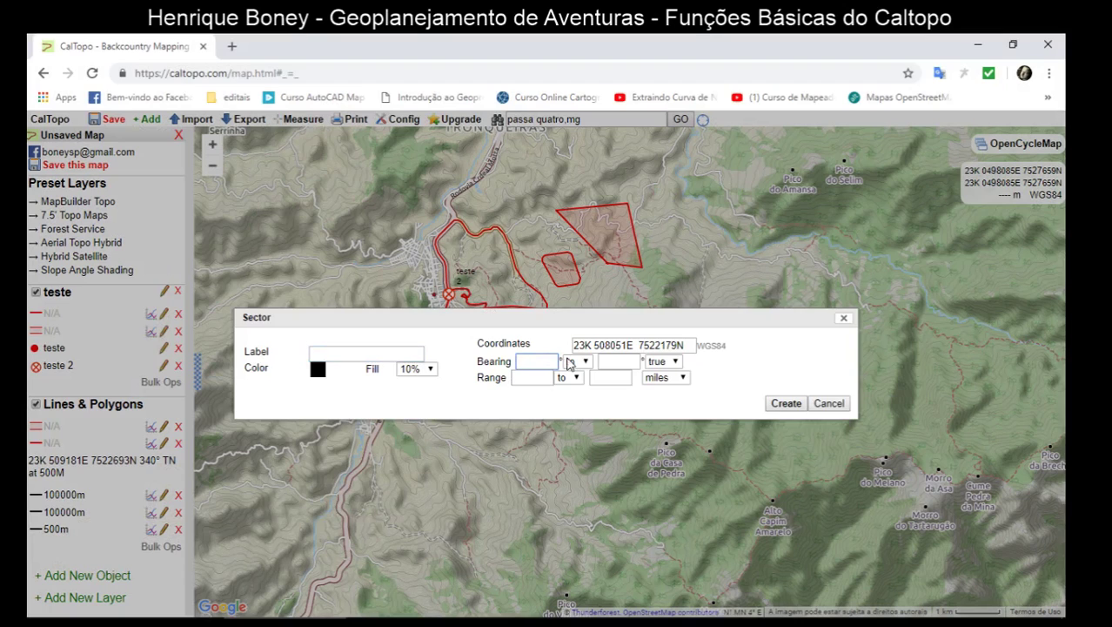
pyautogui.click(582, 362)
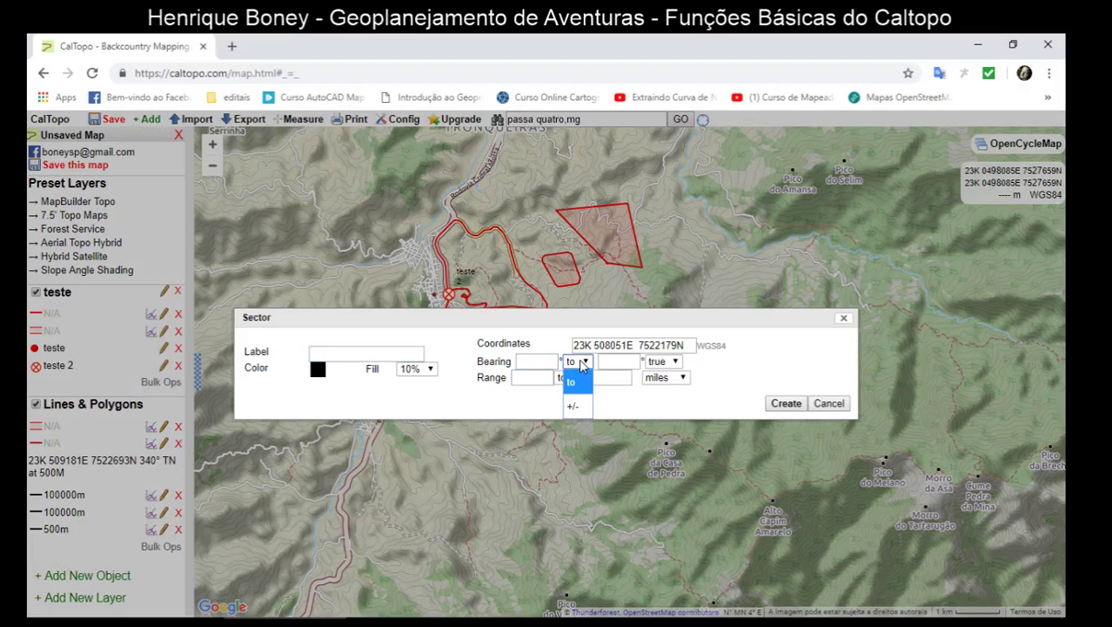
pyautogui.click(525, 379)
pyautogui.write('500')
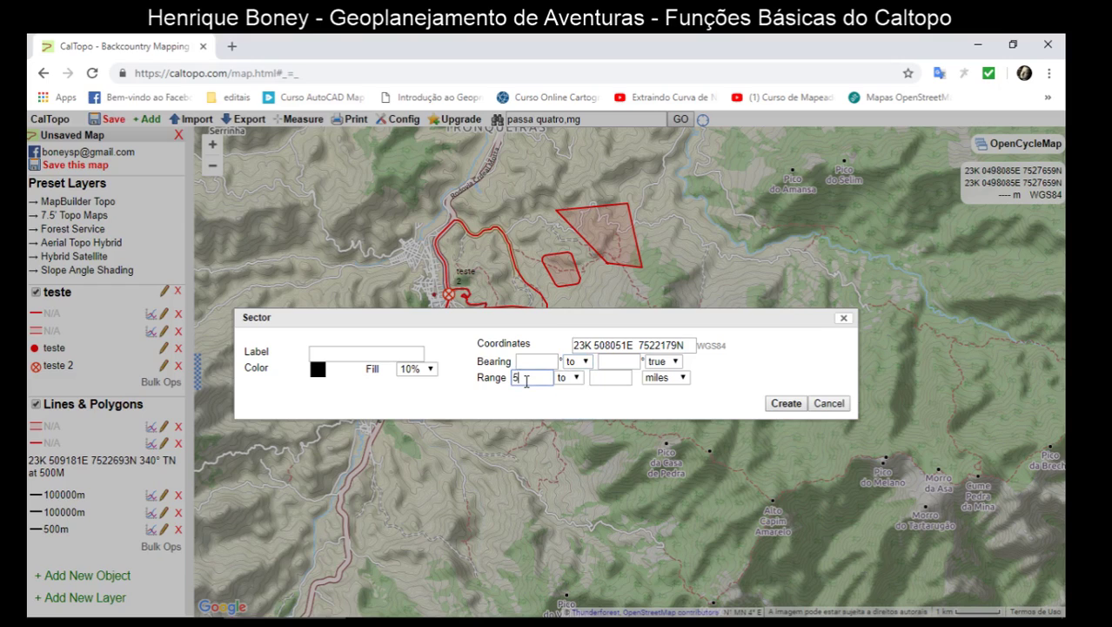
pyautogui.click(580, 381)
pyautogui.click(601, 381)
pyautogui.click(627, 378)
pyautogui.write('600')
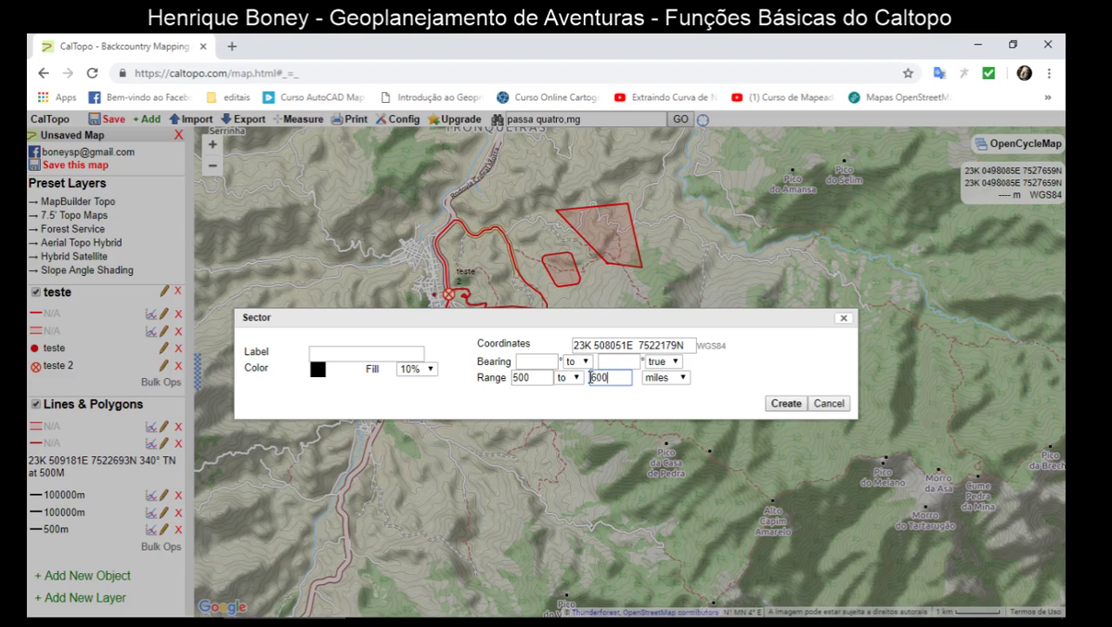
# - Switch the sector's range unit to meters and create the sector
pyautogui.click(657, 382)
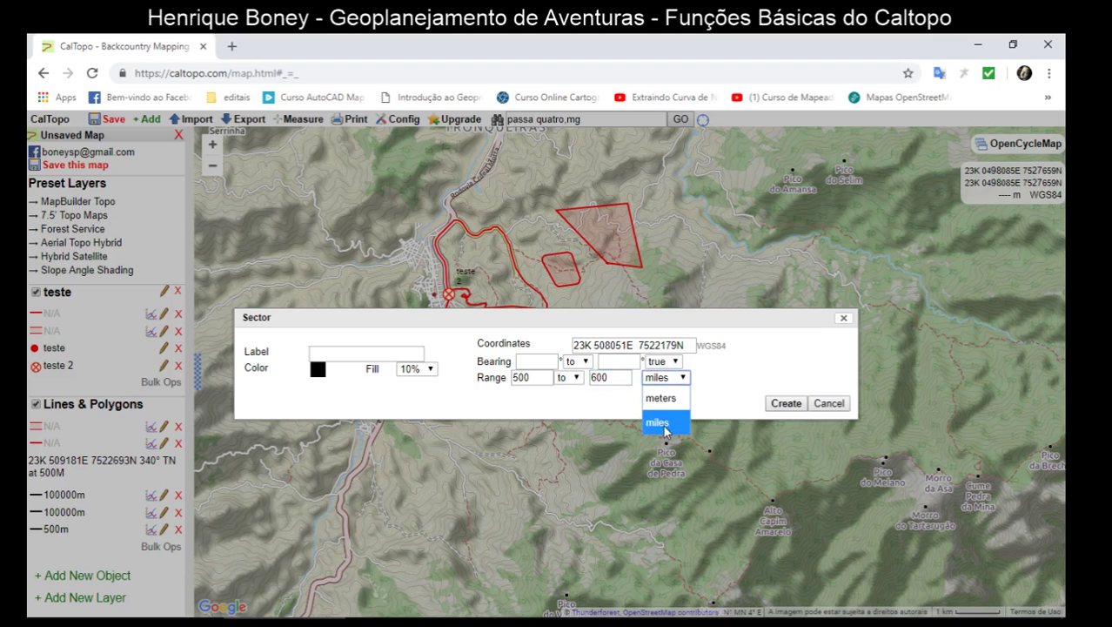
pyautogui.click(662, 393)
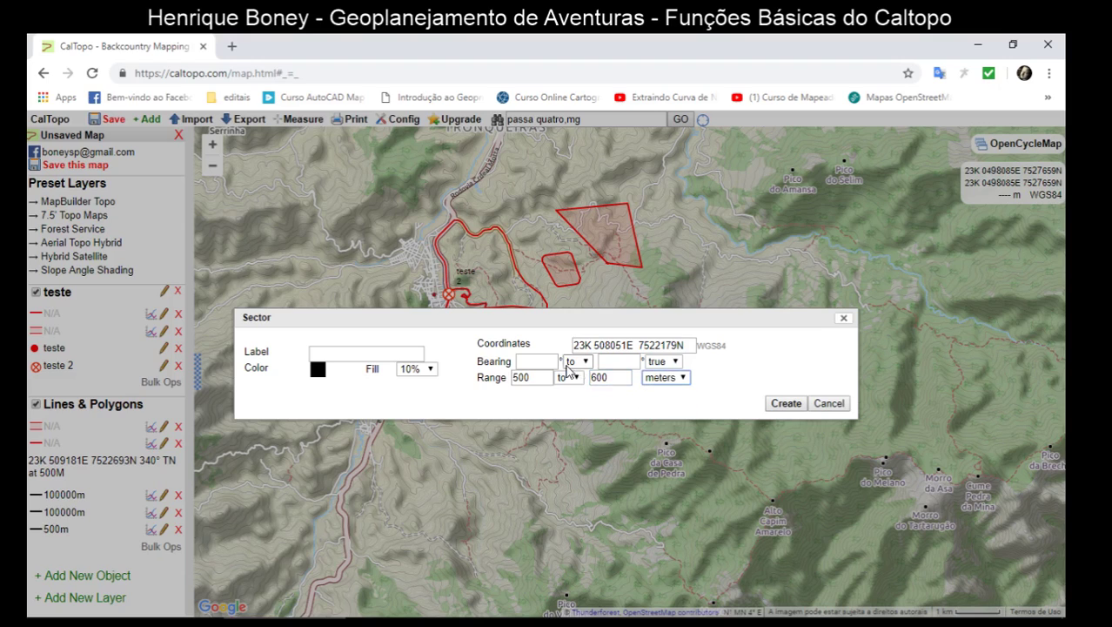
pyautogui.click(785, 403)
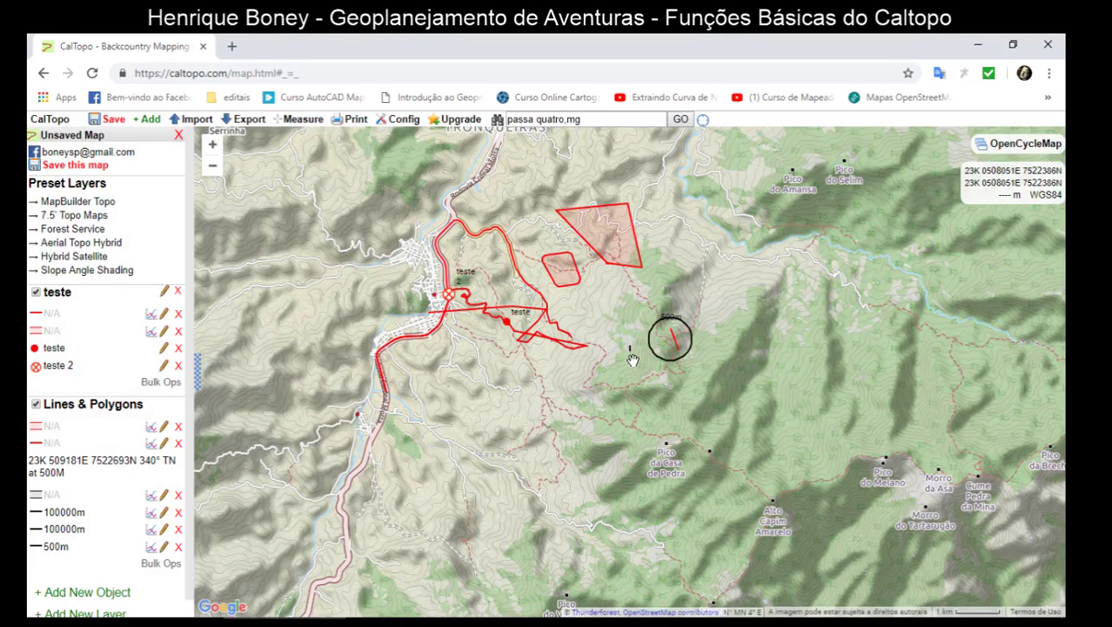
# - Start a sector at 23K 508151E 7522446N with a bearing from 10° to 50° true, leaving the label empty
pyautogui.scroll(3, 633, 360)
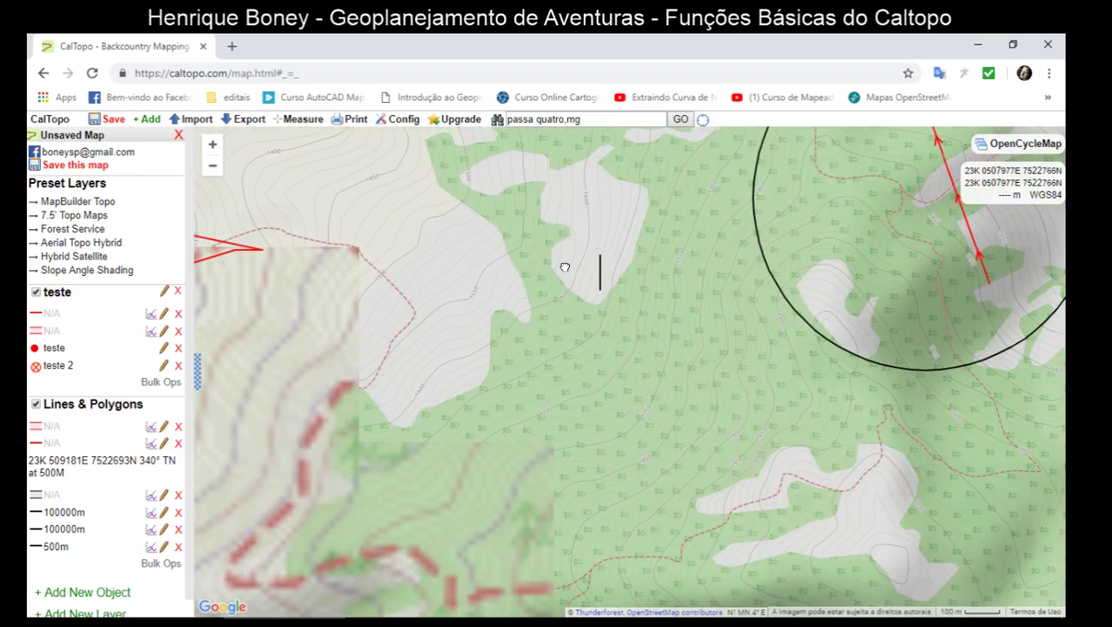
pyautogui.click(146, 122)
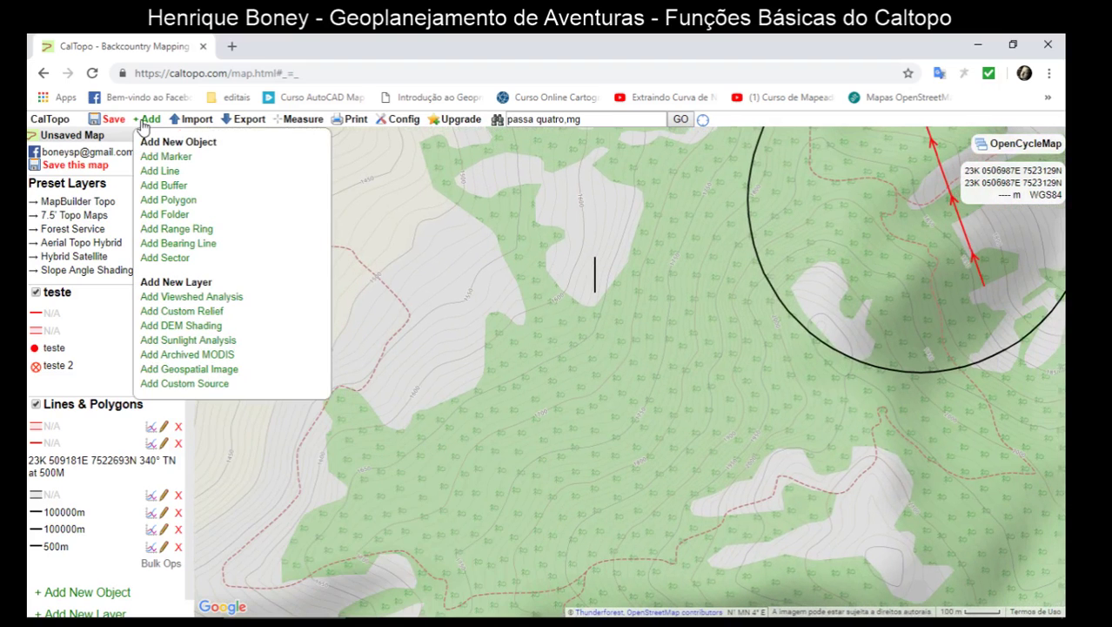
pyautogui.click(170, 258)
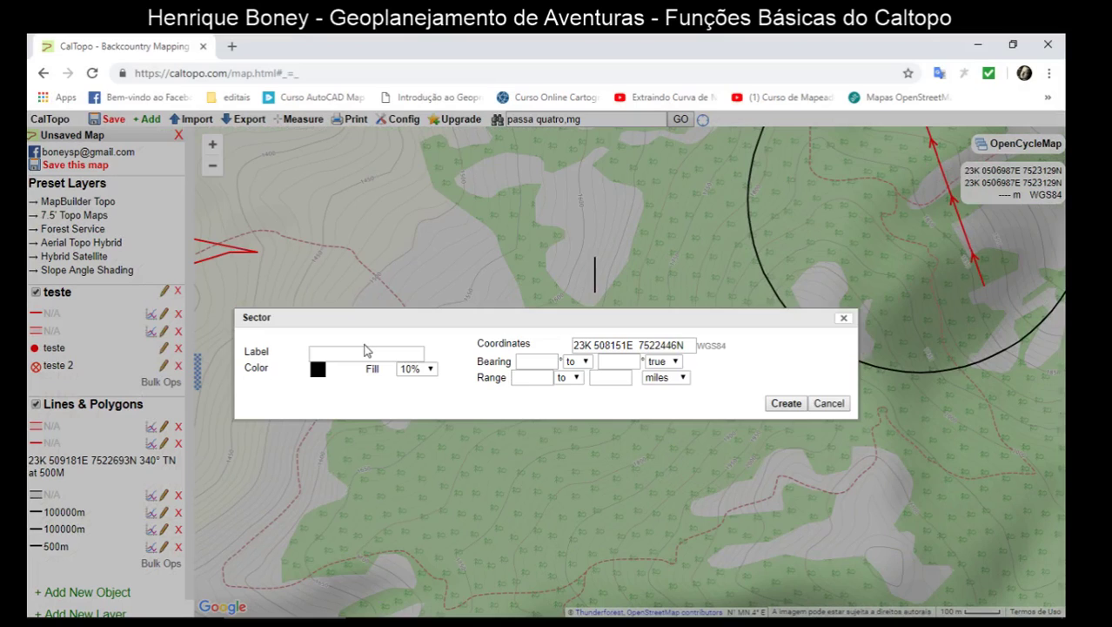
pyautogui.click(544, 362)
pyautogui.click(608, 359)
# - Set the sector's first range value to 500 meters, leave the second range value empty, and create the sector
pyautogui.click(541, 376)
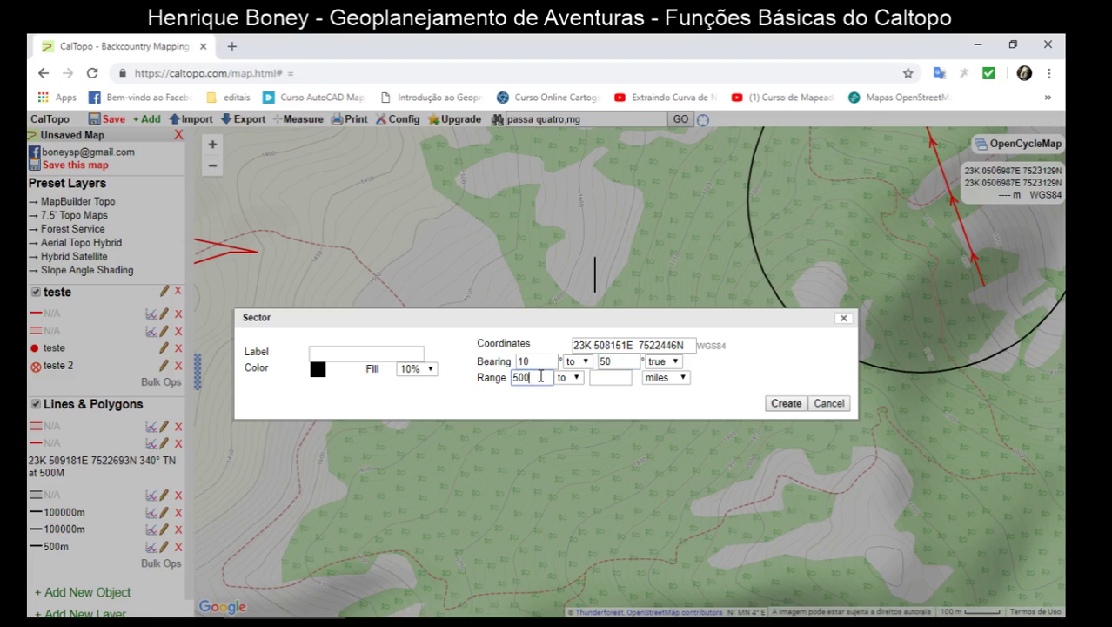
pyautogui.click(624, 379)
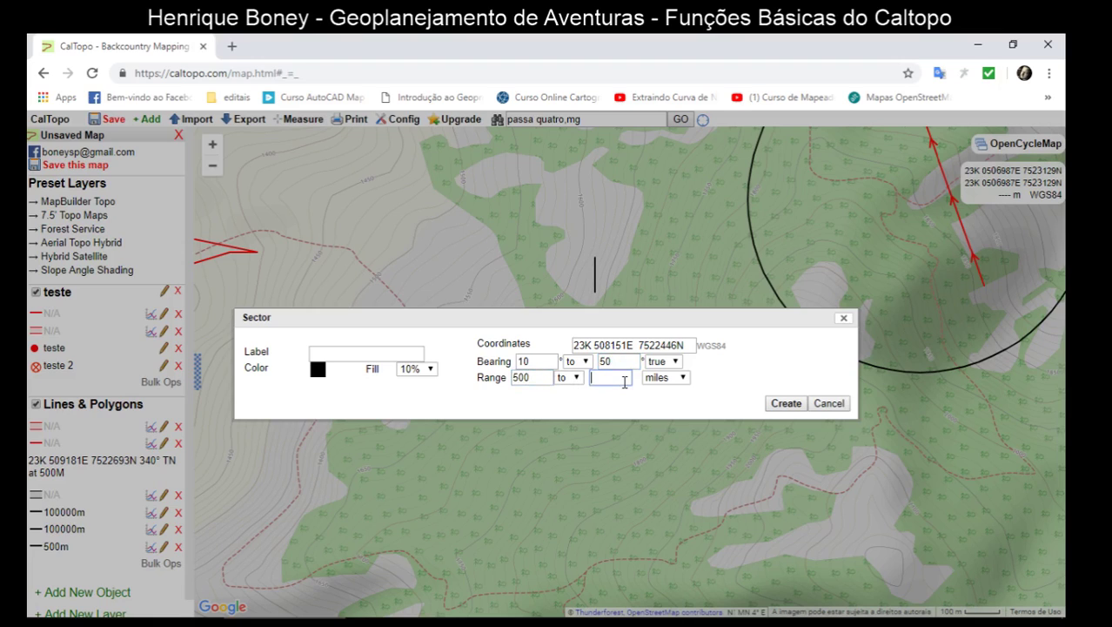
pyautogui.click(678, 377)
pyautogui.click(672, 393)
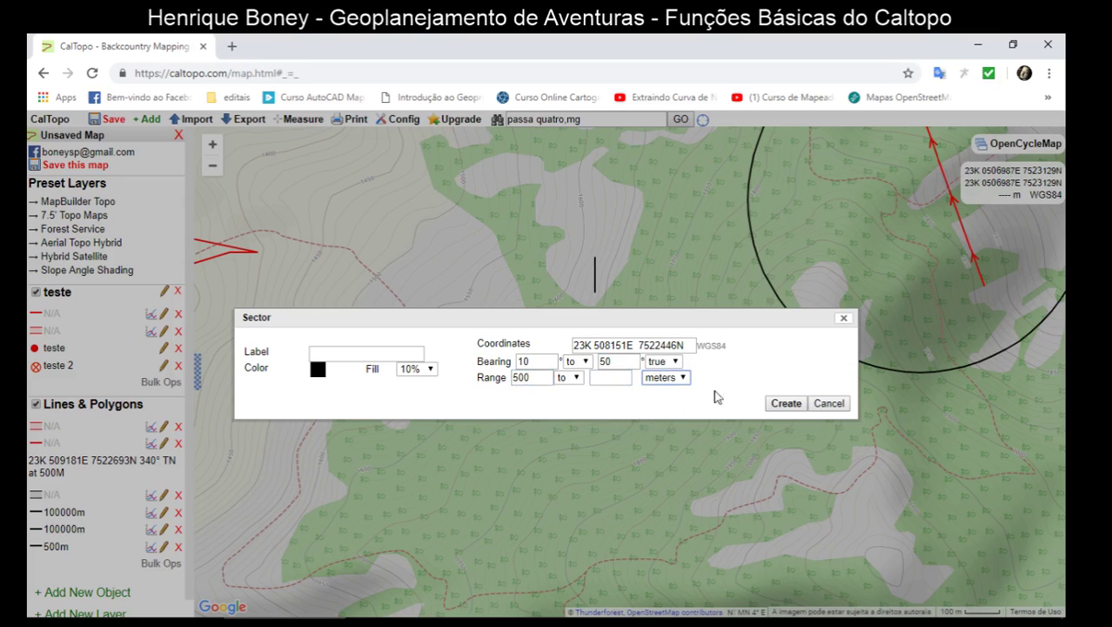
pyautogui.click(786, 403)
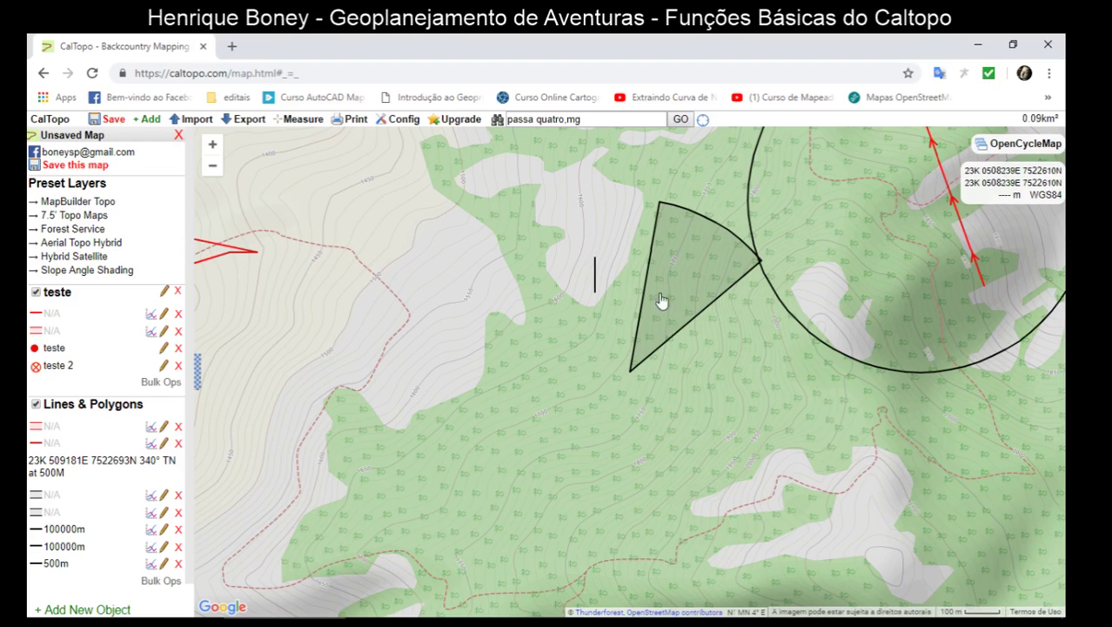
# - Inspect the new sector on the map and view its details and available actions
pyautogui.moveTo(611, 298); pyautogui.dragTo(566, 308)
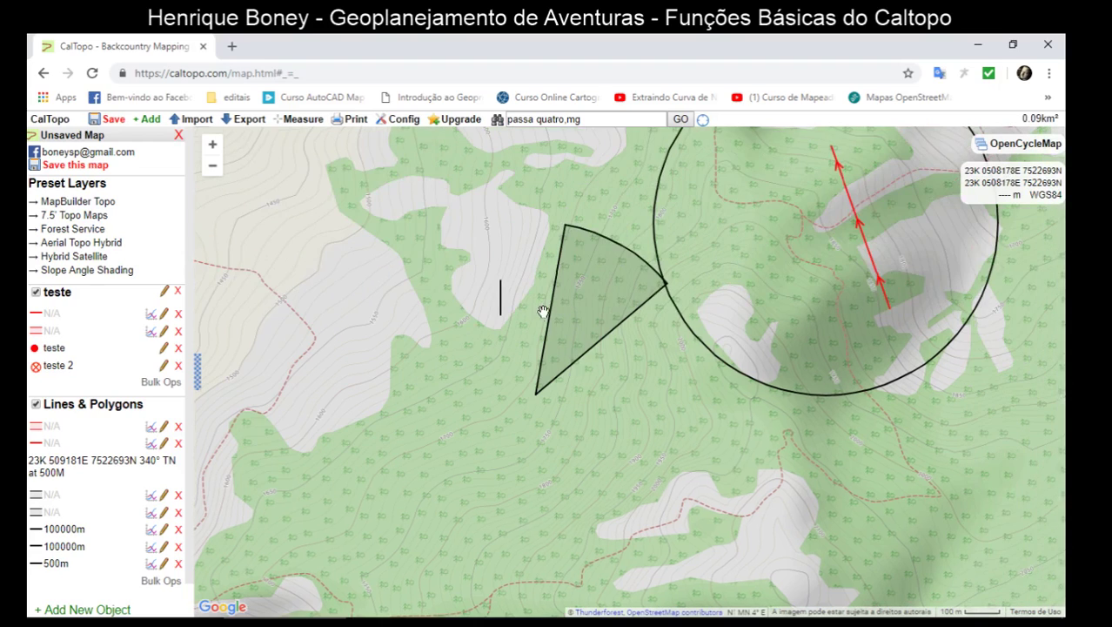
pyautogui.scroll(-2, 535, 315)
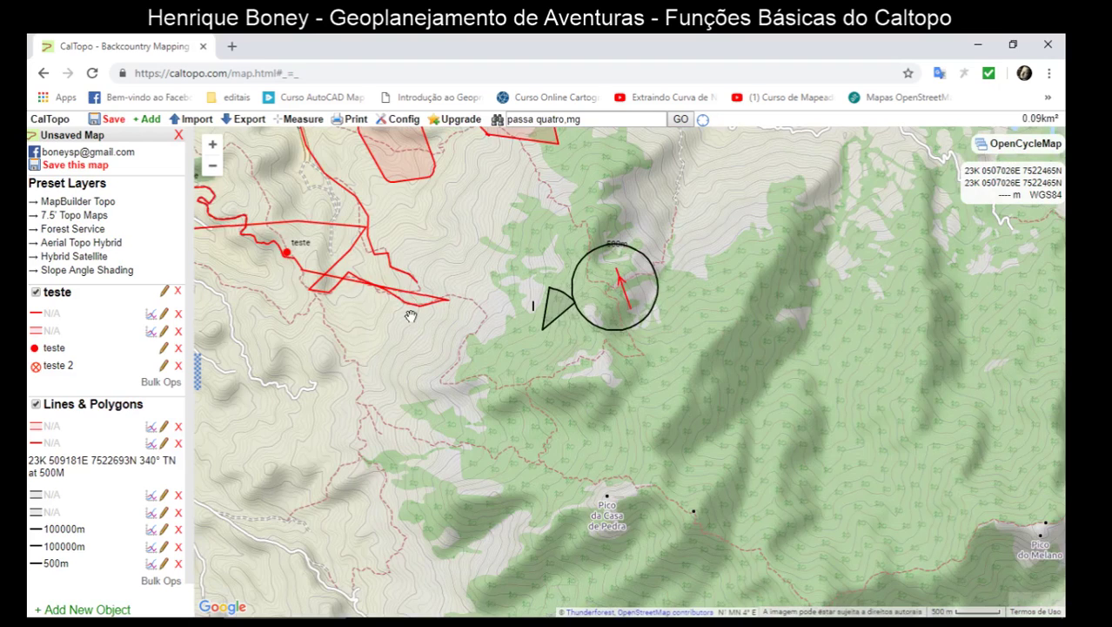
pyautogui.moveTo(410, 316); pyautogui.dragTo(523, 347)
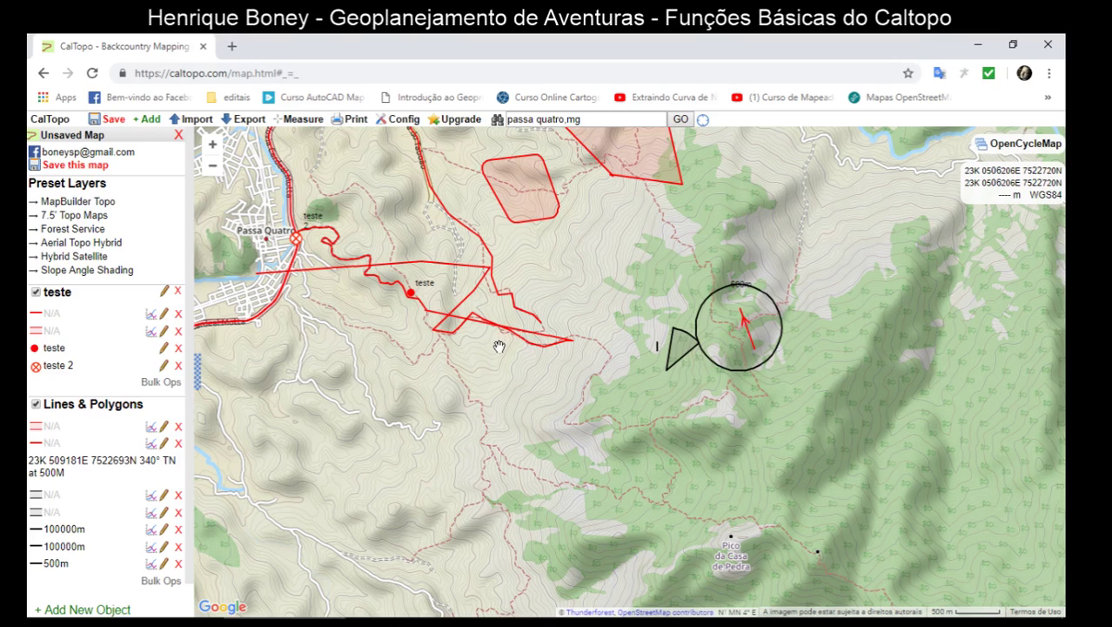
pyautogui.click(678, 350)
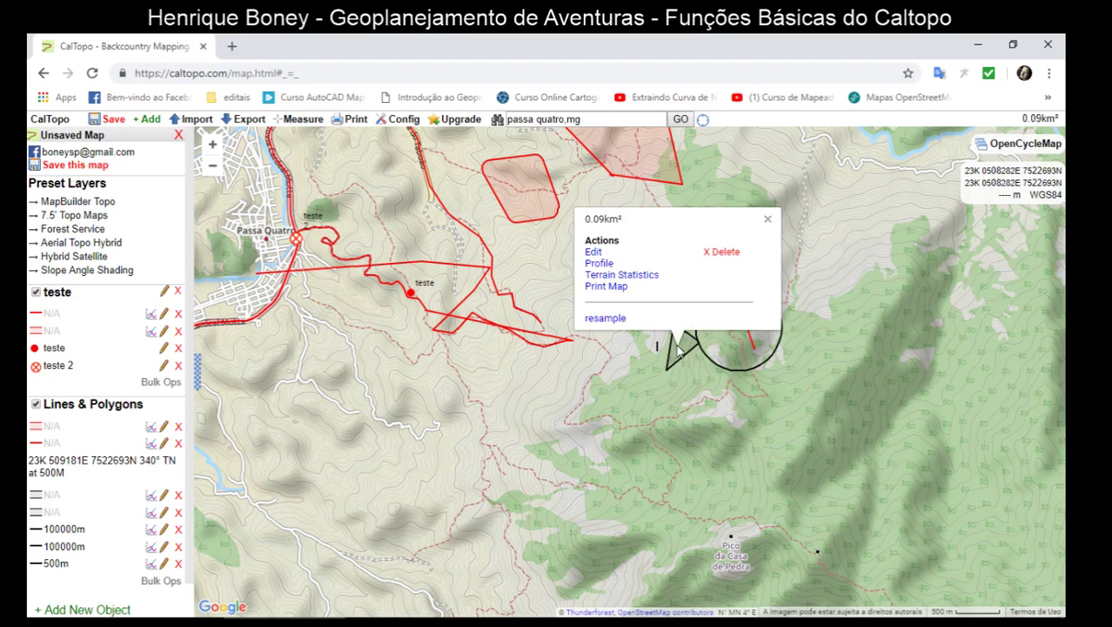
pyautogui.click(771, 221)
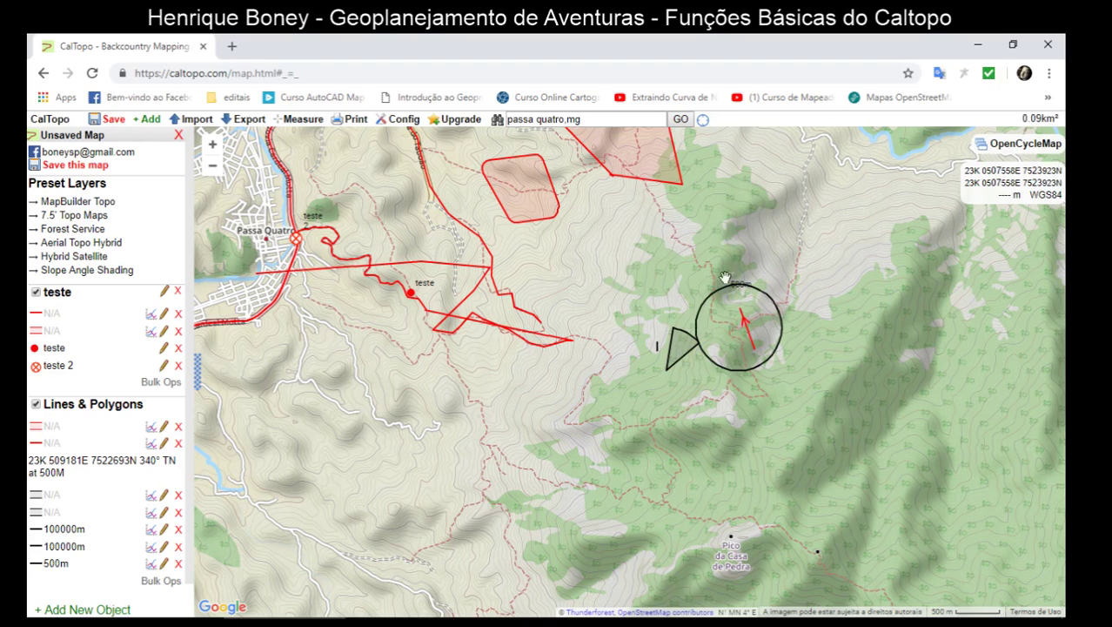
# - Examine the position and elevation of the marker teste 2, including its coordinates in the different systems
pyautogui.moveTo(754, 281); pyautogui.dragTo(803, 300)
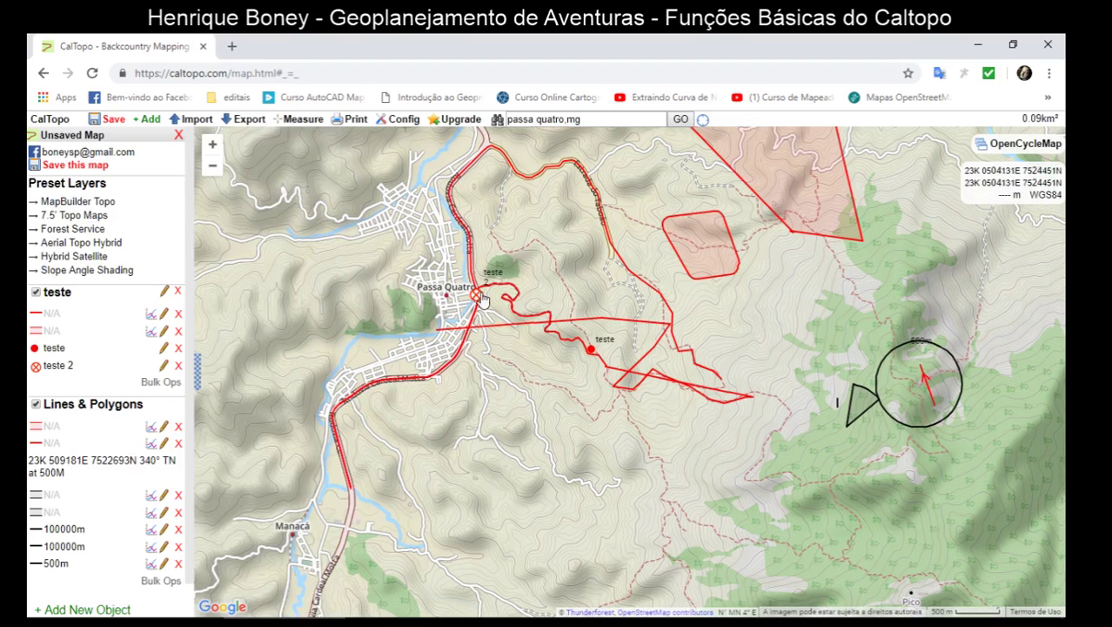
pyautogui.click(476, 297)
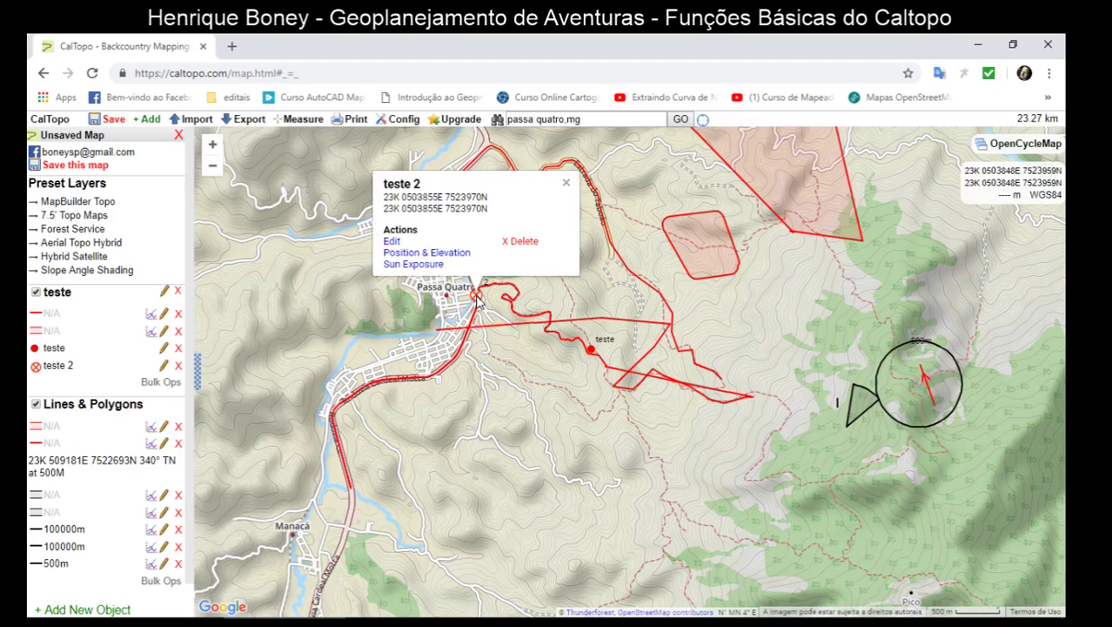
pyautogui.click(404, 253)
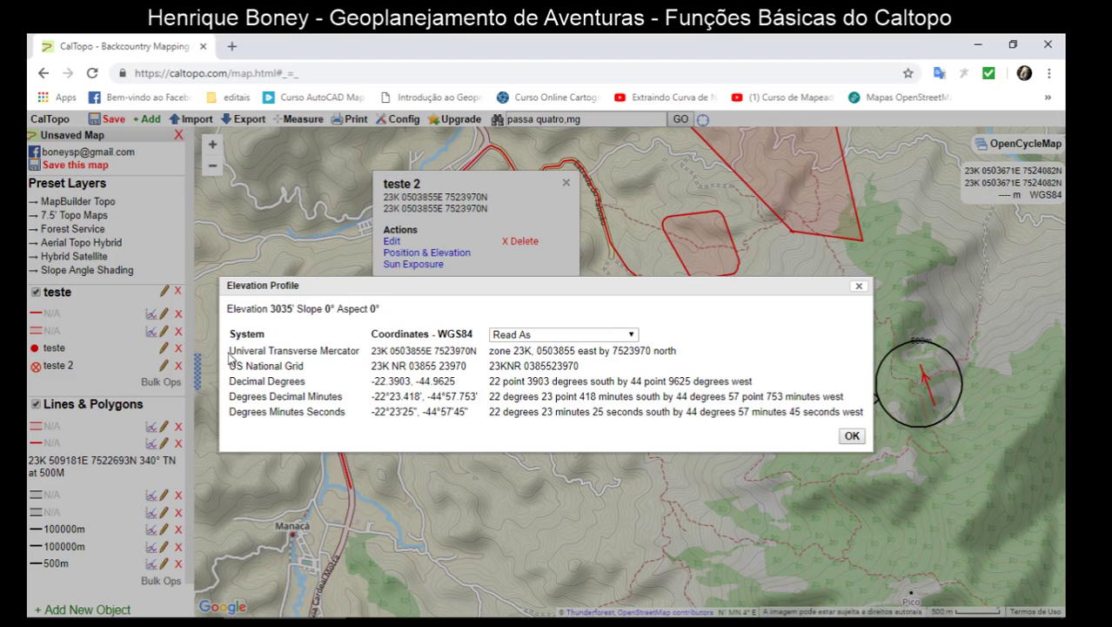
pyautogui.moveTo(229, 351); pyautogui.dragTo(866, 412)
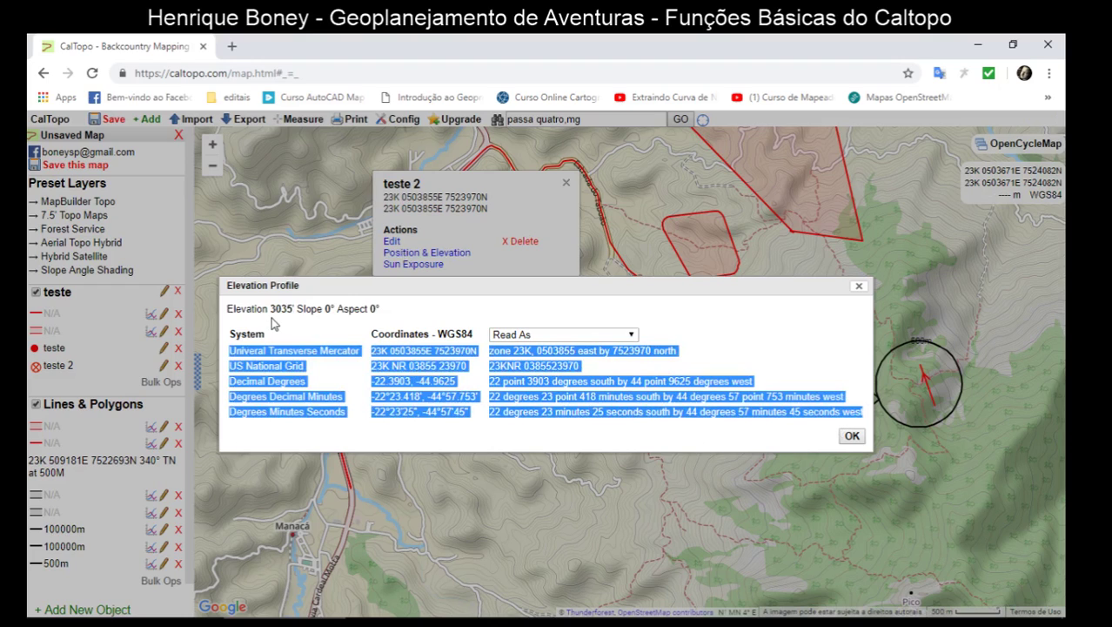
pyautogui.click(252, 380)
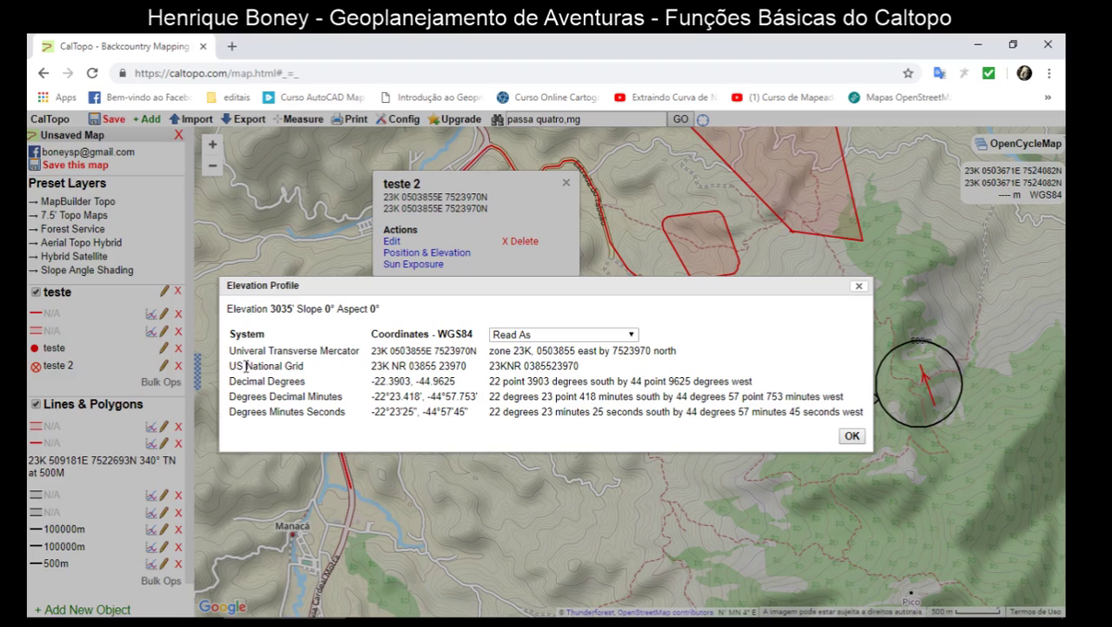
pyautogui.click(858, 288)
pyautogui.click(577, 321)
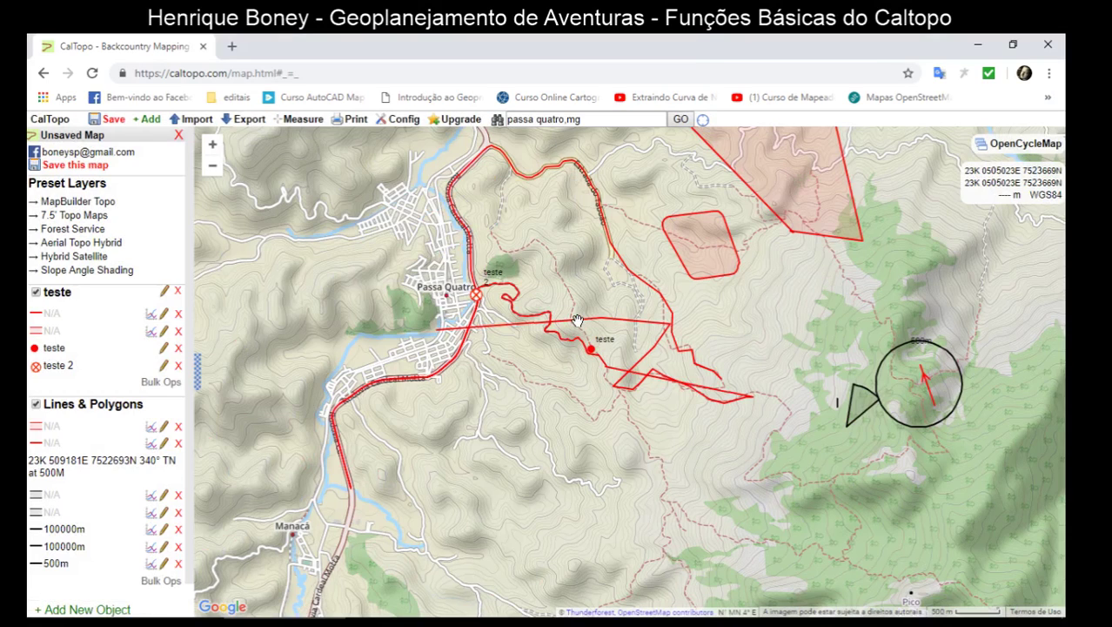
# - Examine the terrain statistics of the line in the teste folder
pyautogui.scroll(1, 577, 320)
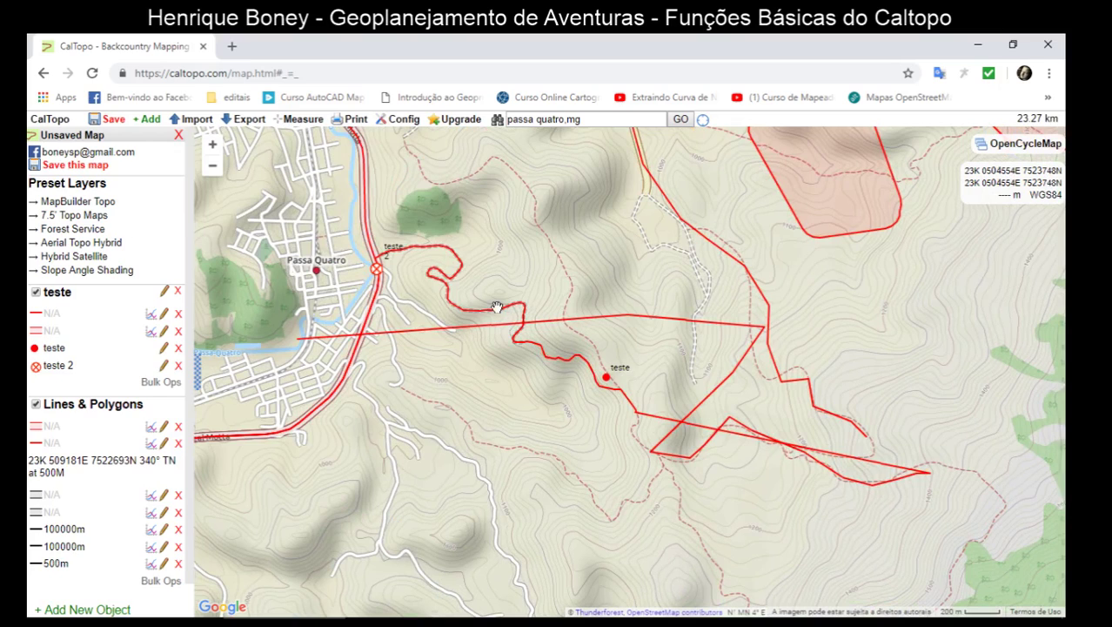
pyautogui.click(437, 286)
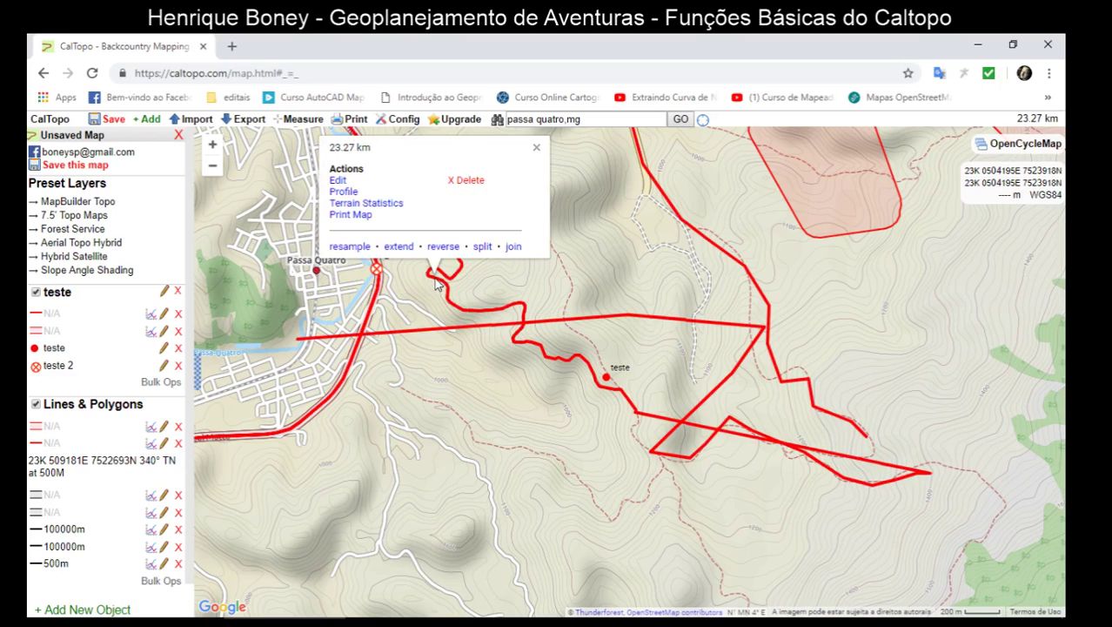
pyautogui.click(357, 205)
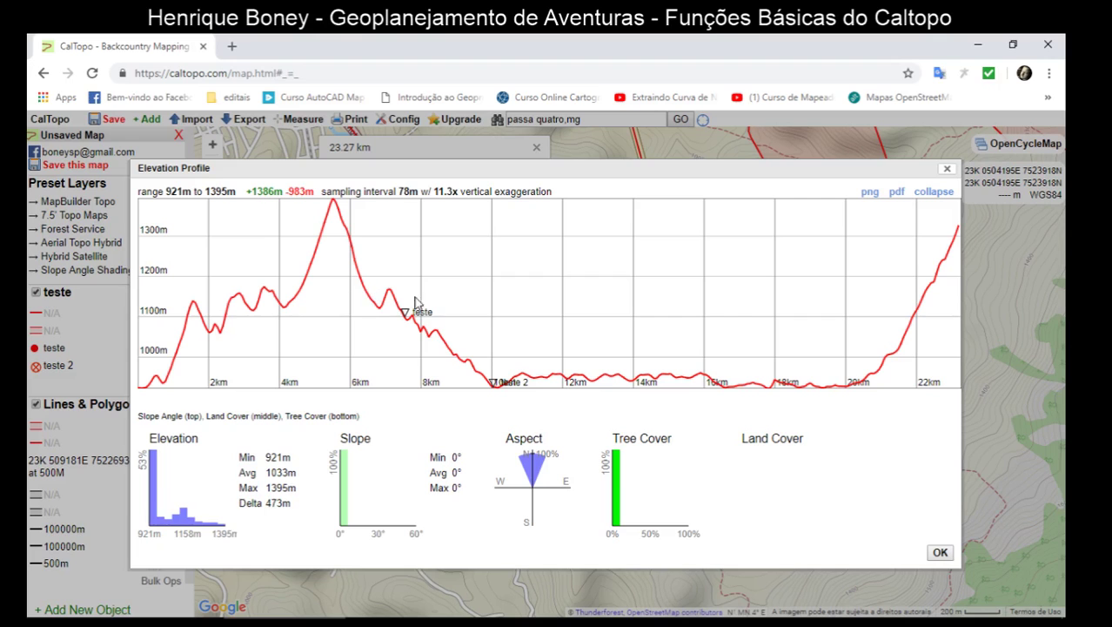
pyautogui.click(947, 169)
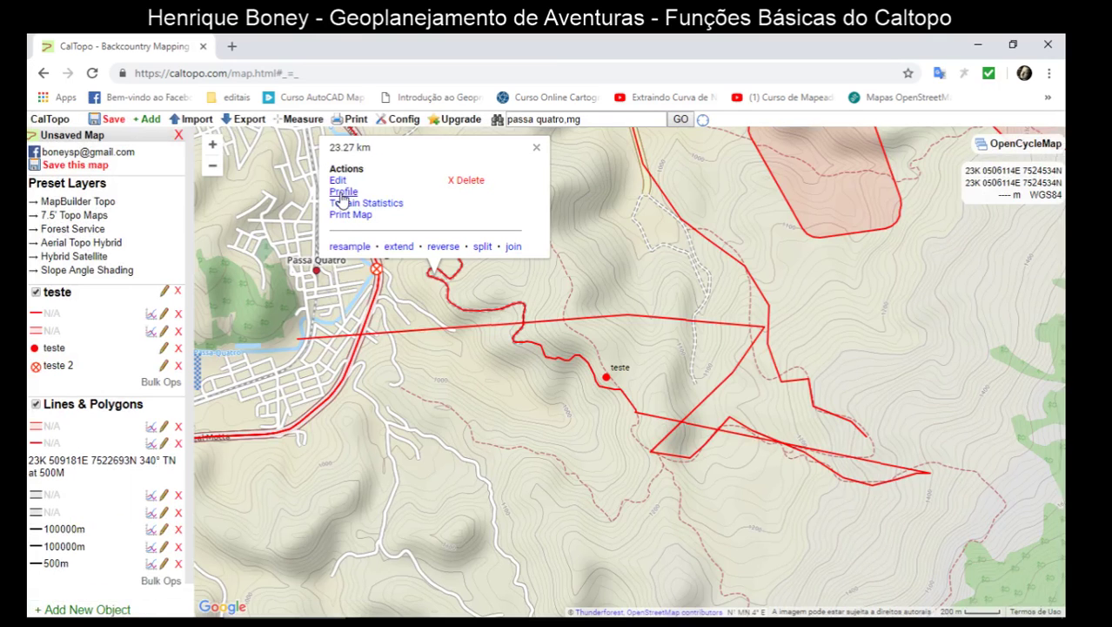
# - Examine the elevation profile of the line in the teste folder alongside the map
pyautogui.click(342, 192)
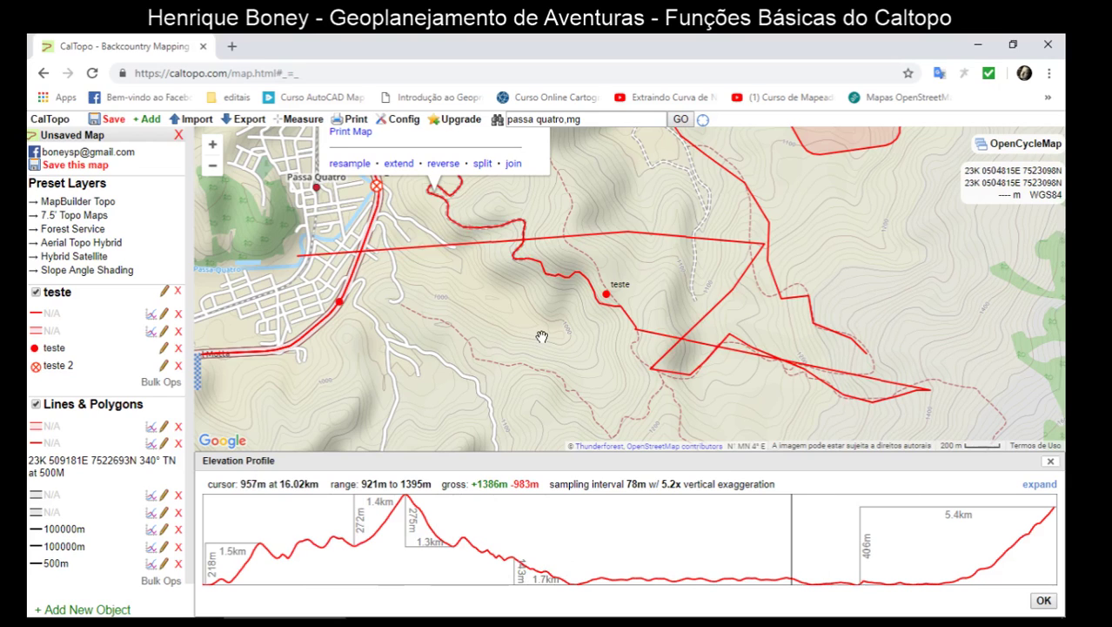
pyautogui.scroll(-2, 540, 336)
pyautogui.click(617, 171)
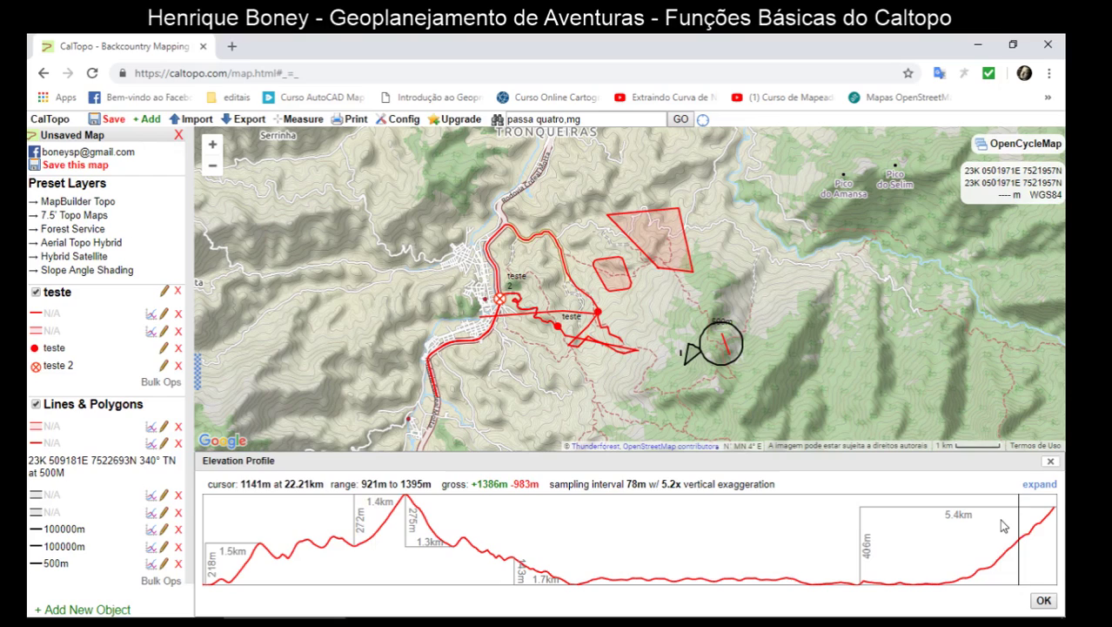
pyautogui.click(1051, 463)
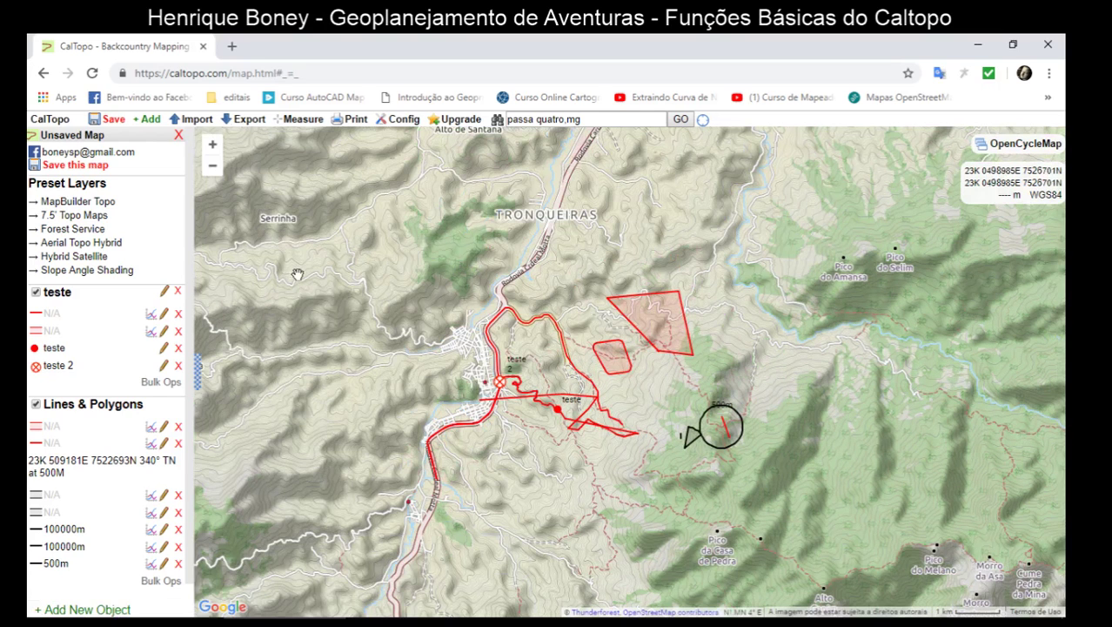
# - Look over the available export formats for the map's objects
pyautogui.moveTo(297, 274); pyautogui.dragTo(295, 250)
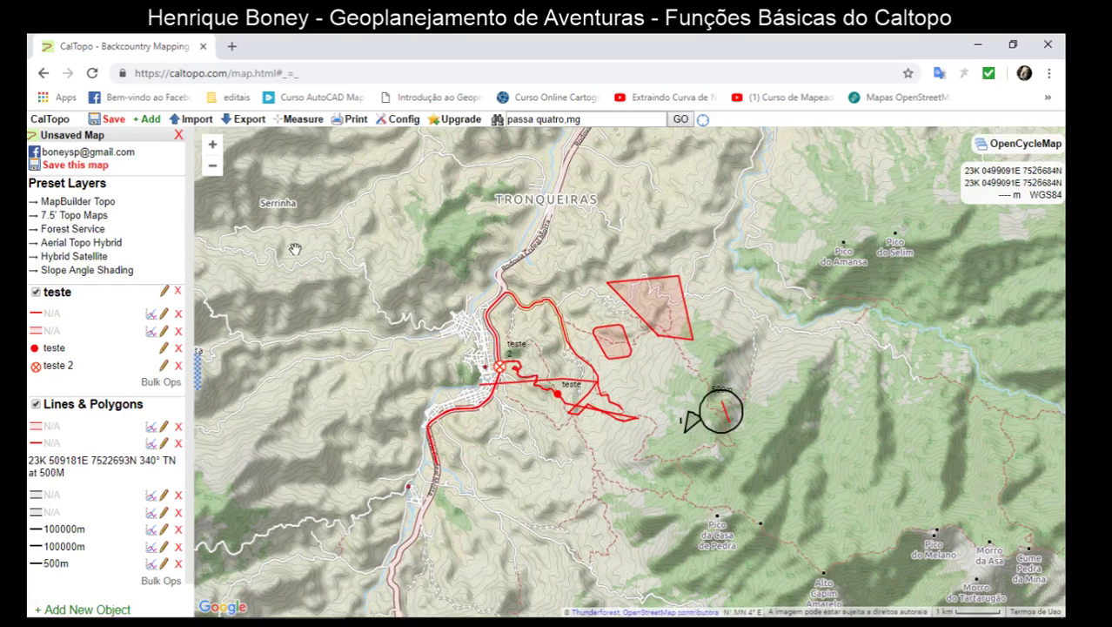
pyautogui.click(242, 122)
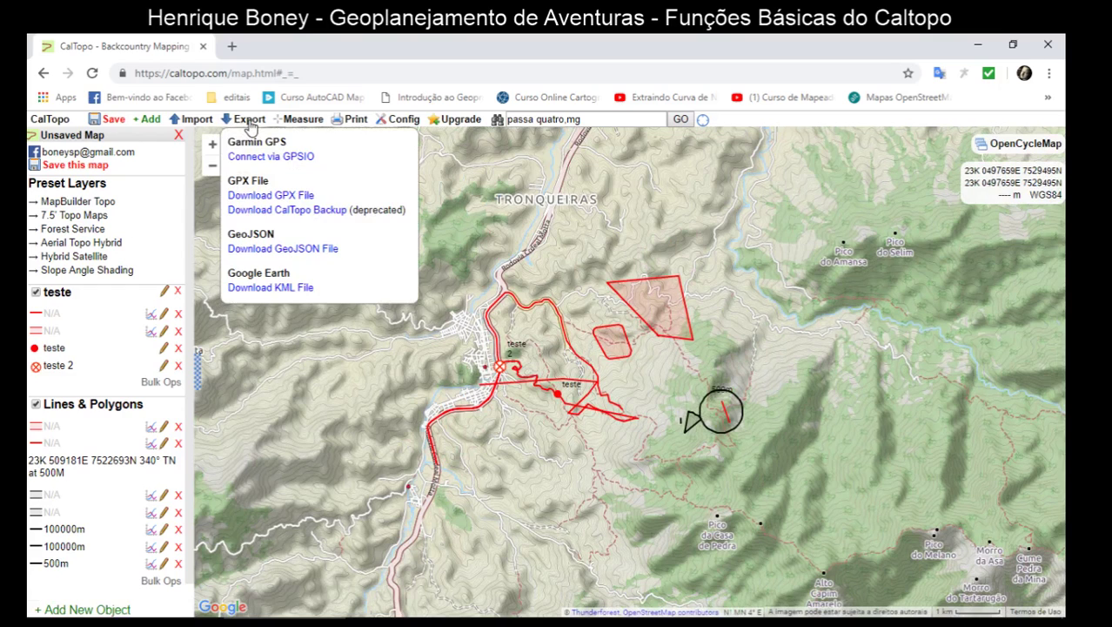
pyautogui.click(477, 269)
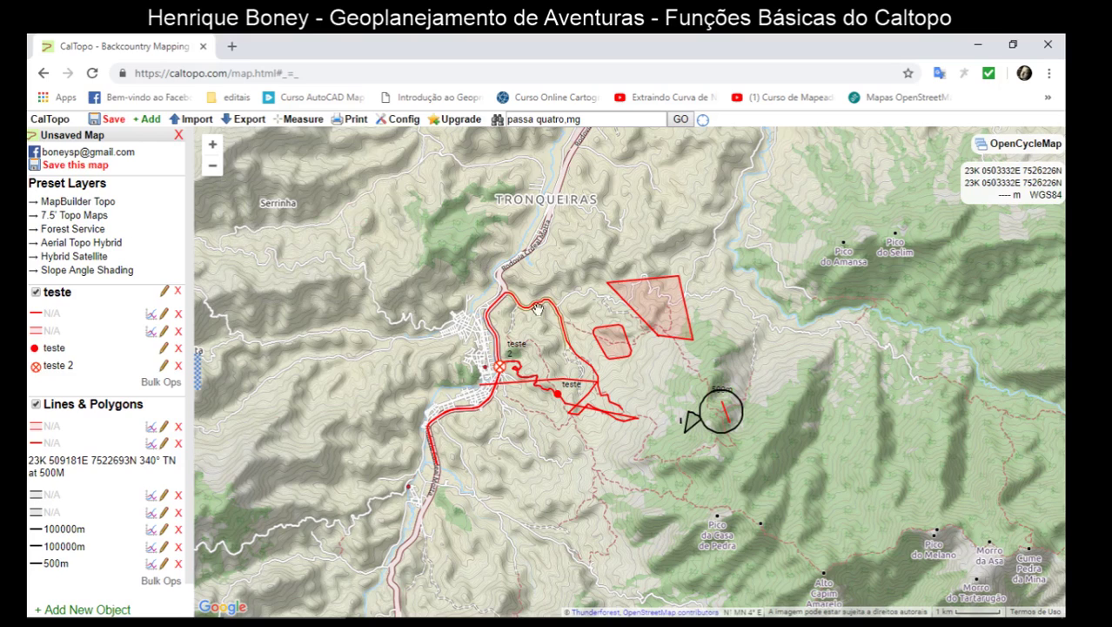
pyautogui.moveTo(555, 336); pyautogui.dragTo(509, 315)
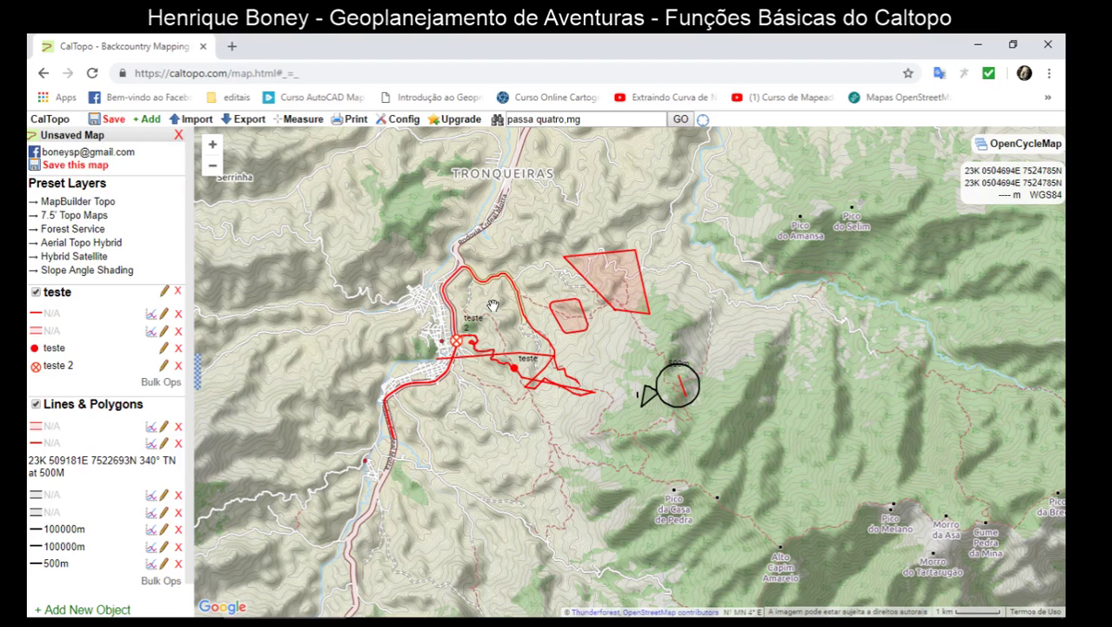
# - Review the objects offered for GPX export, uncheck and recheck the Shape group, and cancel the export
pyautogui.click(248, 125)
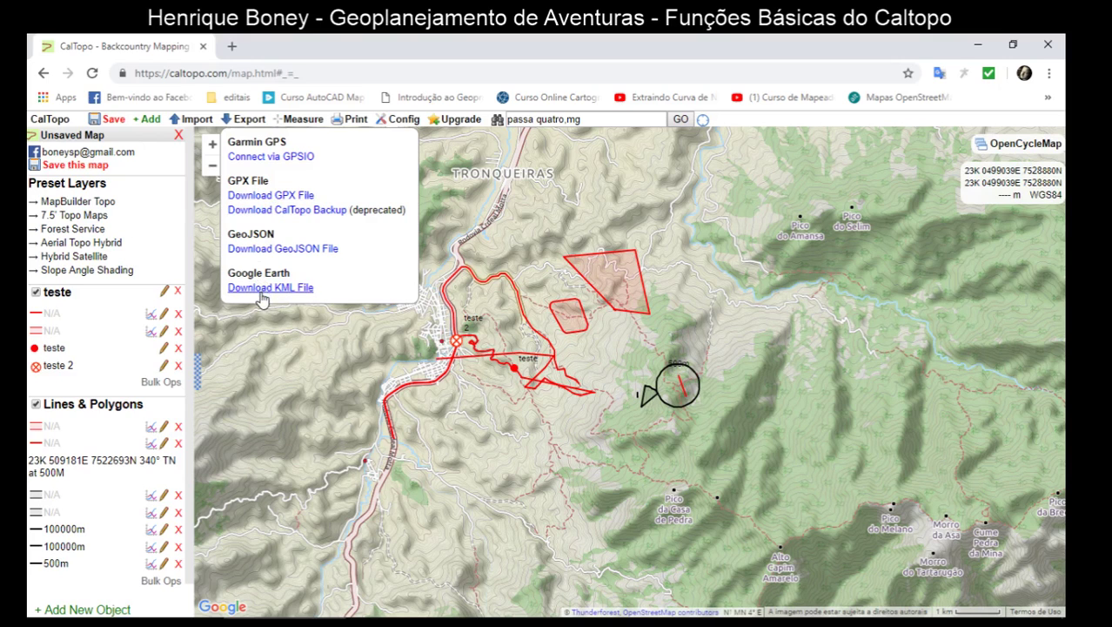
pyautogui.click(257, 197)
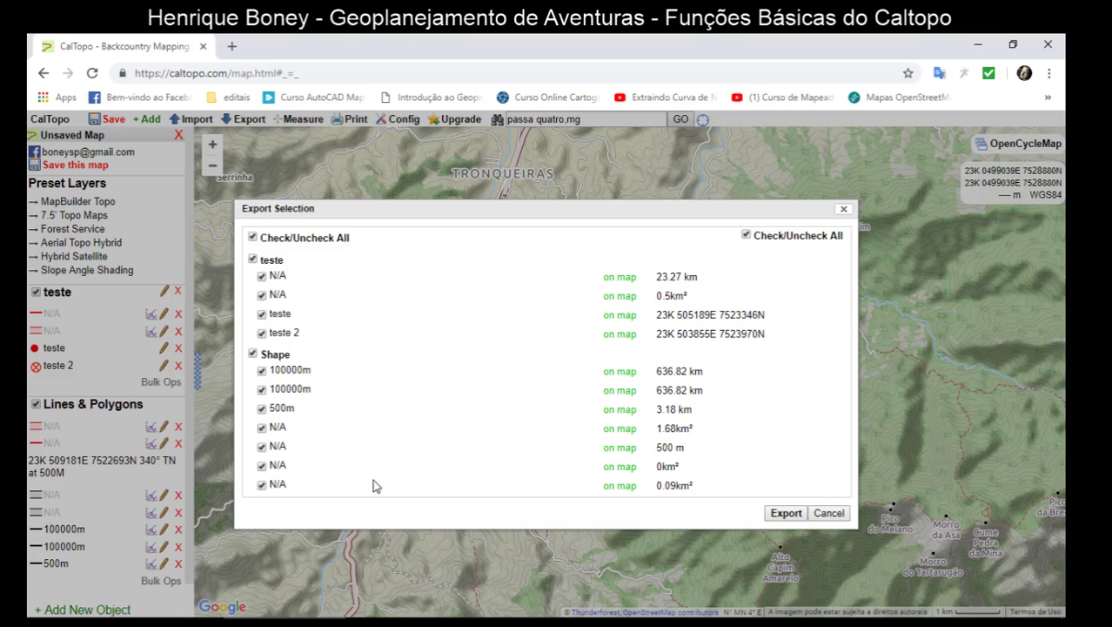
pyautogui.click(252, 355)
pyautogui.click(252, 355)
pyautogui.click(828, 514)
# - Set the secondary coordinate system to Deg Min Sec, keeping UTM as primary, and check the cursor position display
pyautogui.moveTo(404, 120)
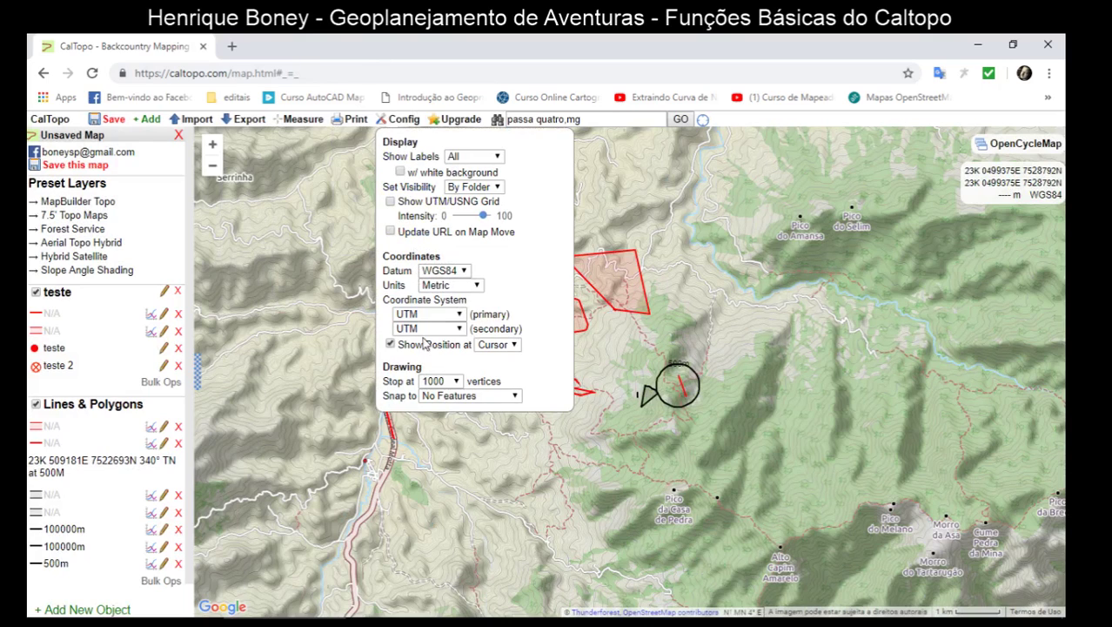
pyautogui.click(423, 316)
pyautogui.click(423, 335)
pyautogui.click(423, 330)
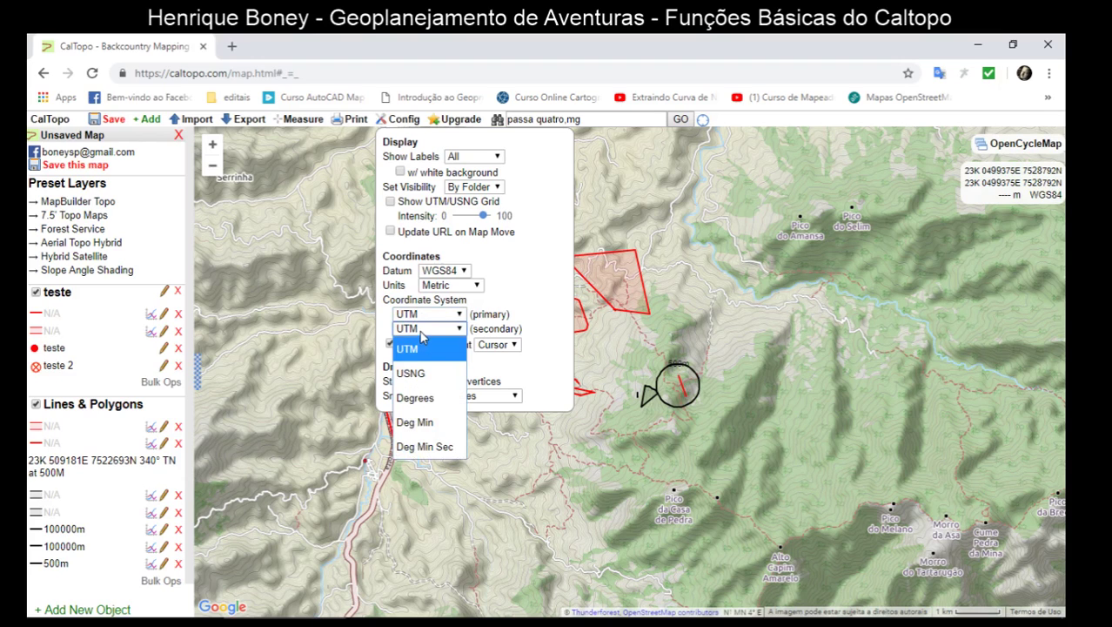
pyautogui.click(422, 447)
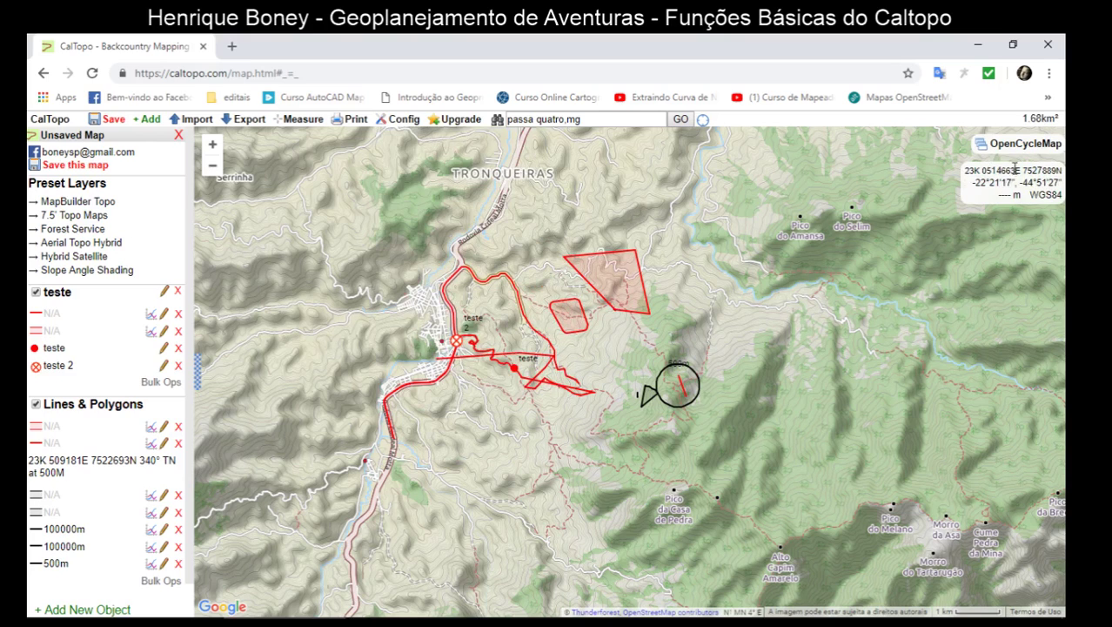
pyautogui.doubleClick(973, 171)
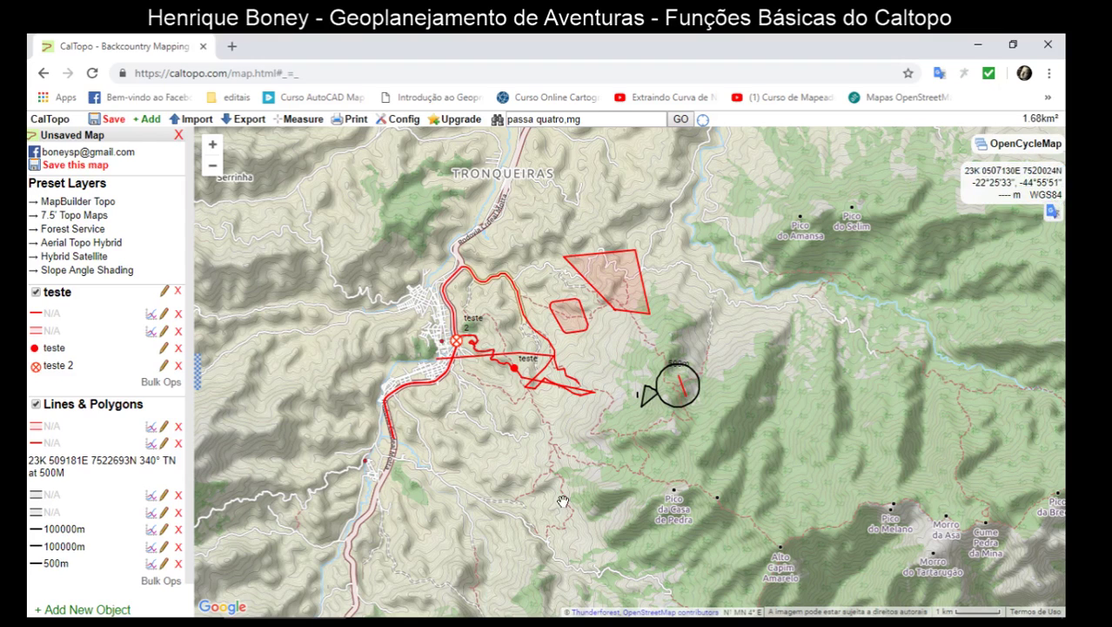
# - Turn on the UTM/USNG grid over the map and turn it off again
pyautogui.click(348, 120)
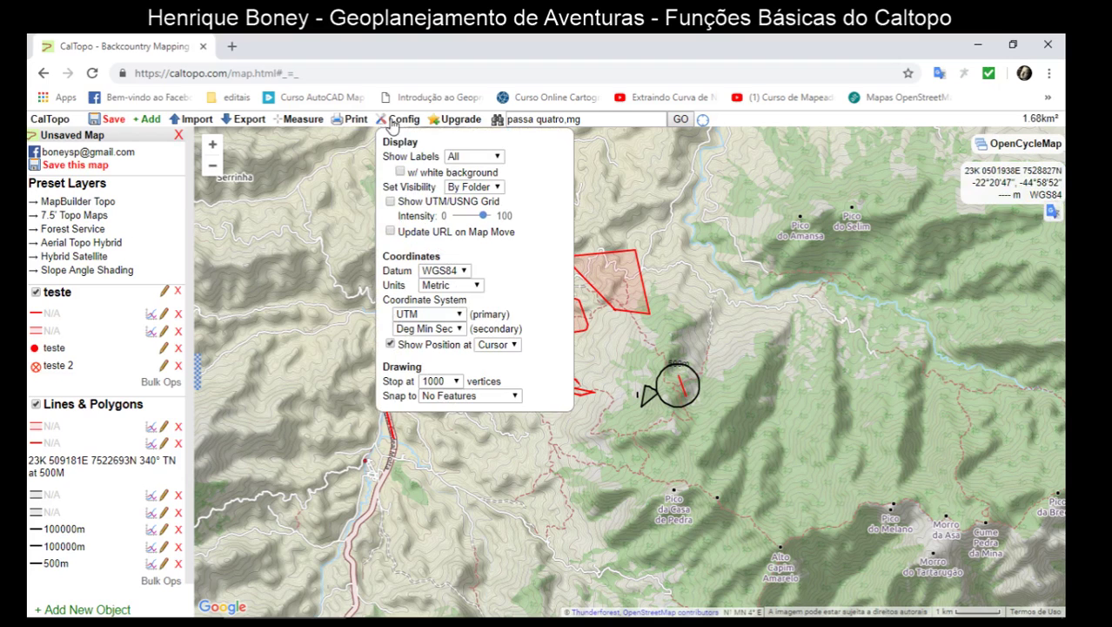
pyautogui.click(390, 202)
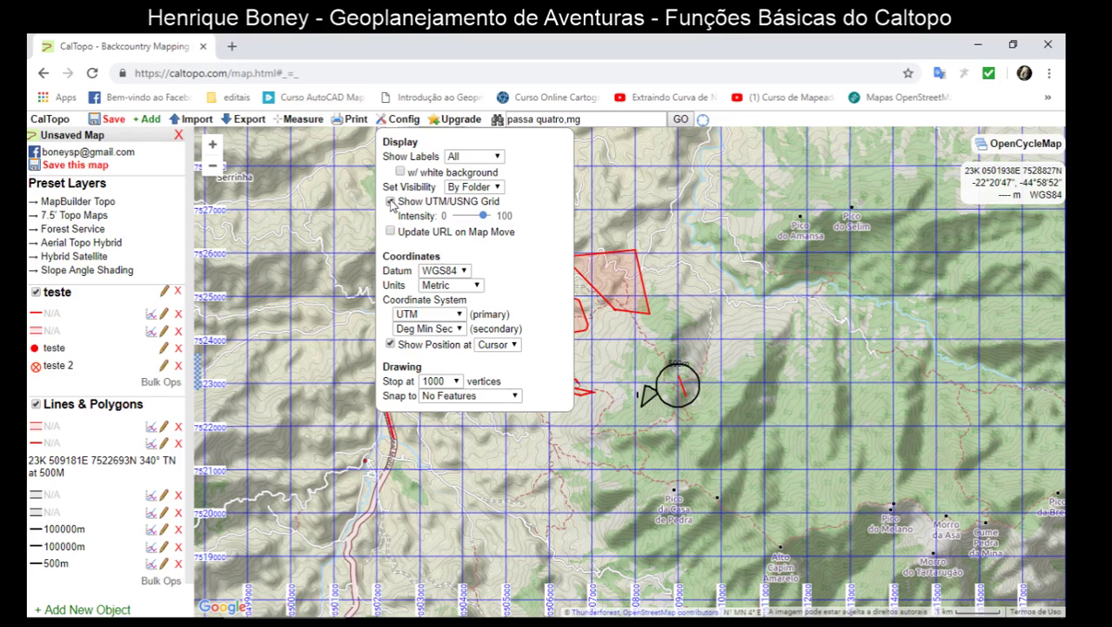
pyautogui.moveTo(393, 131)
pyautogui.click(391, 202)
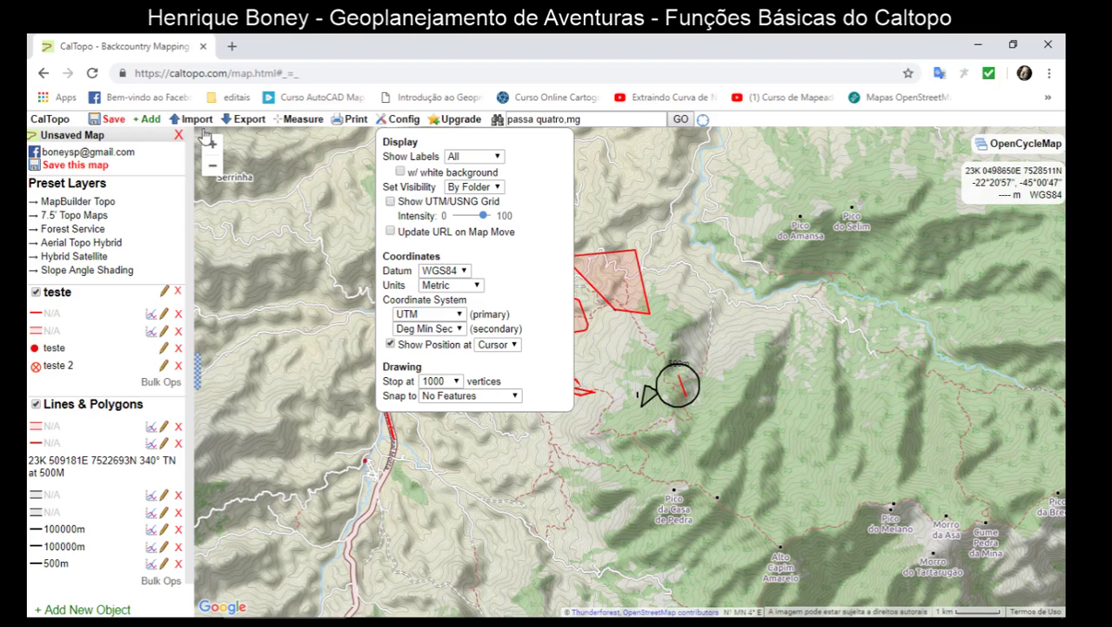
# - Import the cabeca-de-touro-via-paiolinho (1) and travessia-passa-quatro-cruzeiro-via-capim-amarelo files from the desktop with all their markers and shapes
pyautogui.moveTo(198, 121)
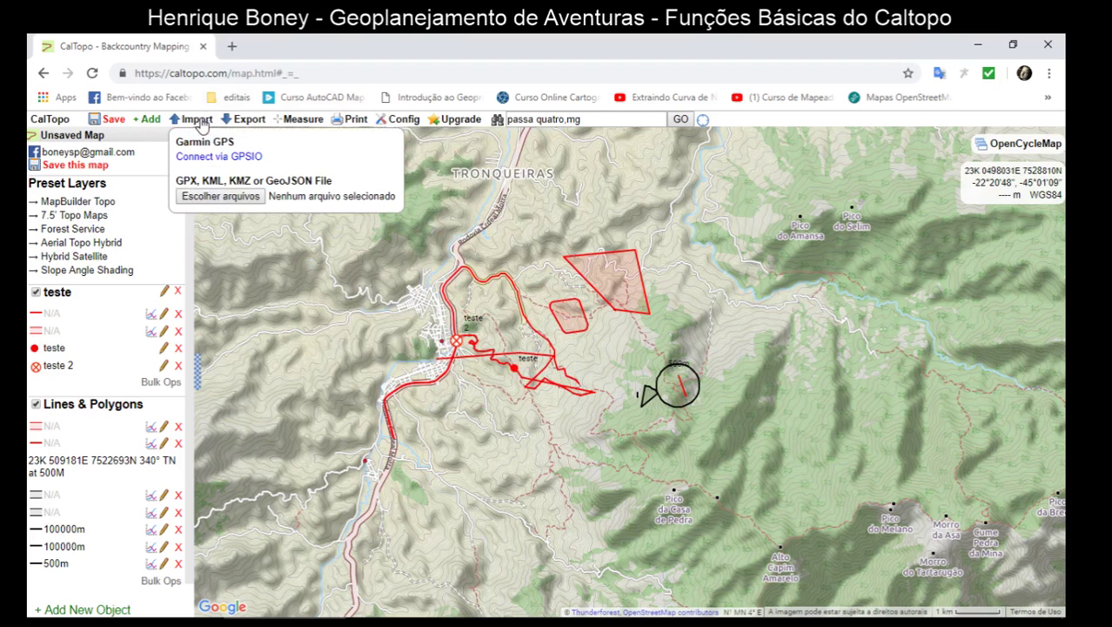
pyautogui.click(222, 200)
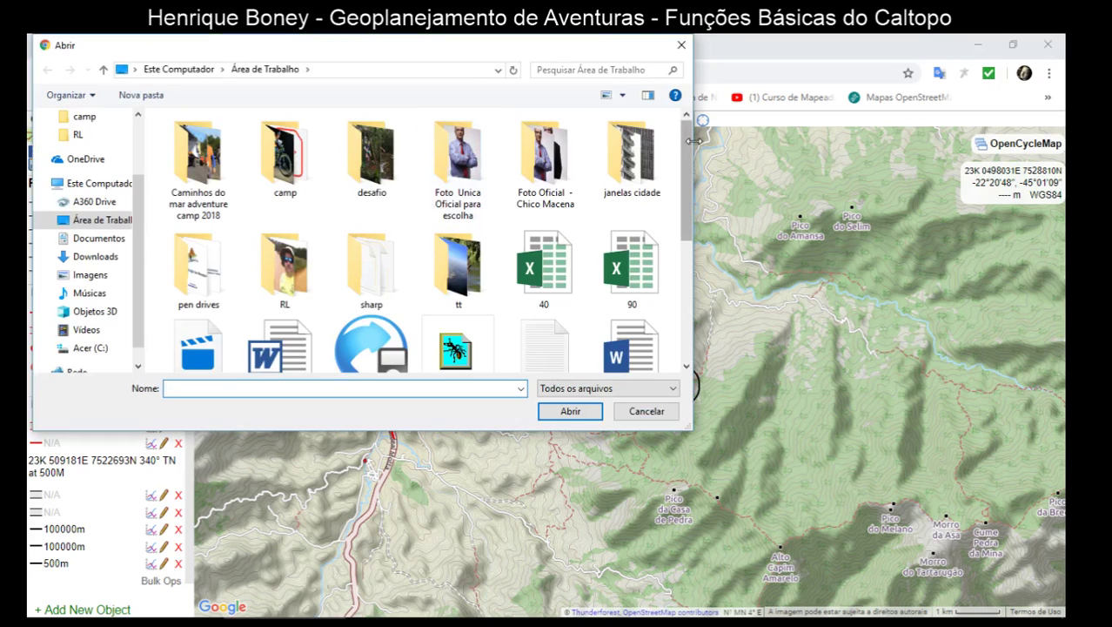
pyautogui.moveTo(687, 144); pyautogui.dragTo(706, 317)
pyautogui.scroll(2, 683, 261)
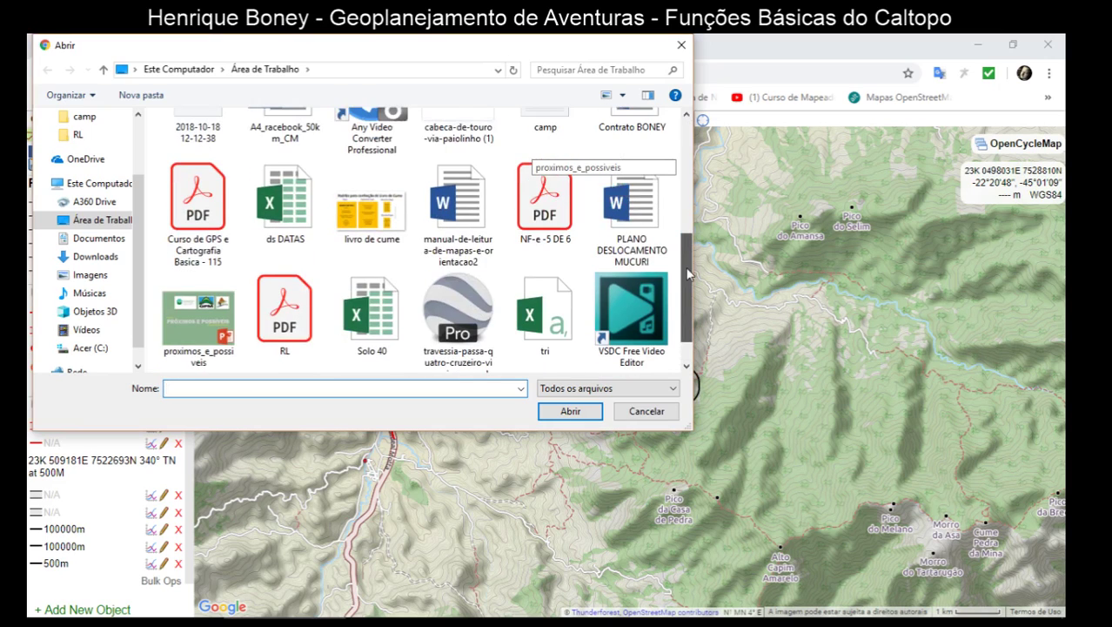
pyautogui.click(492, 183)
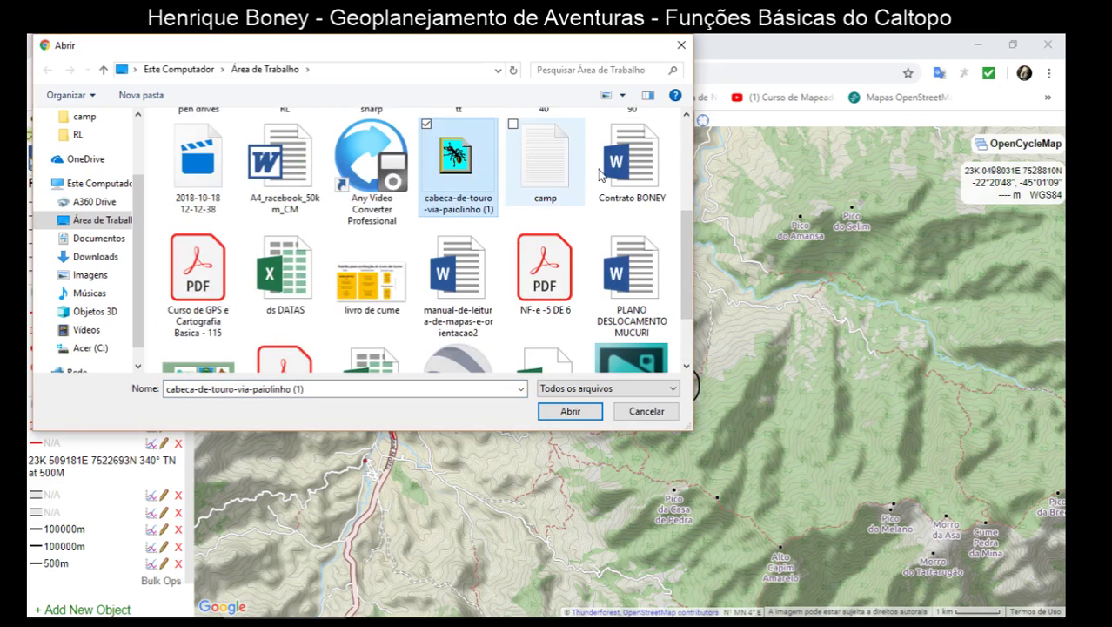
pyautogui.moveTo(687, 261); pyautogui.dragTo(688, 300)
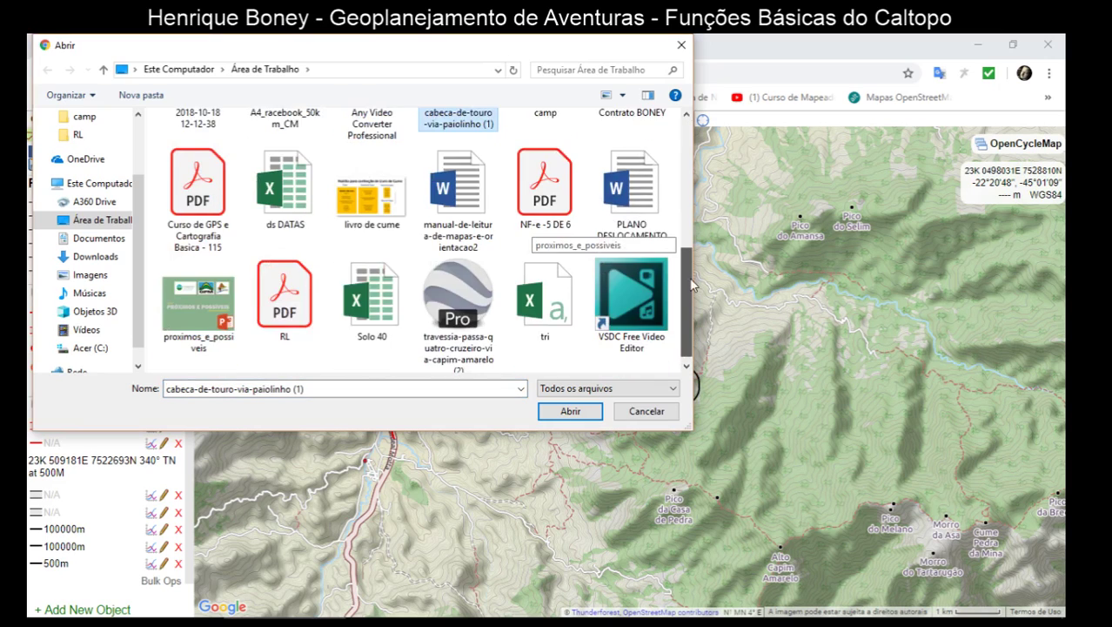
pyautogui.keyDown('ctrl'); pyautogui.click(487, 296); pyautogui.keyUp('ctrl')
pyautogui.click(571, 412)
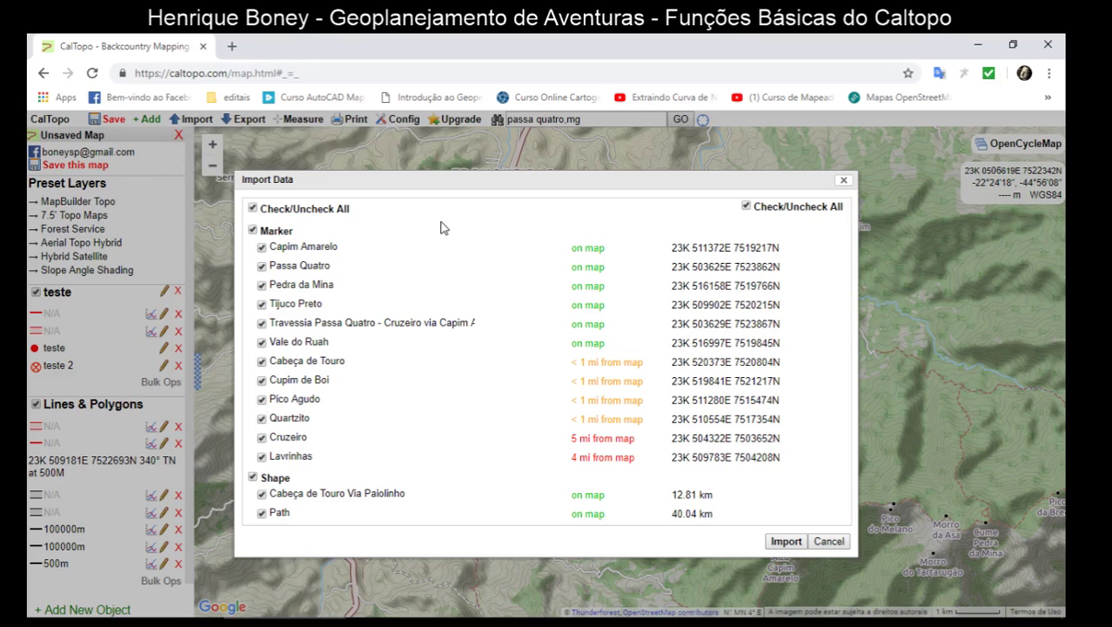
pyautogui.click(784, 540)
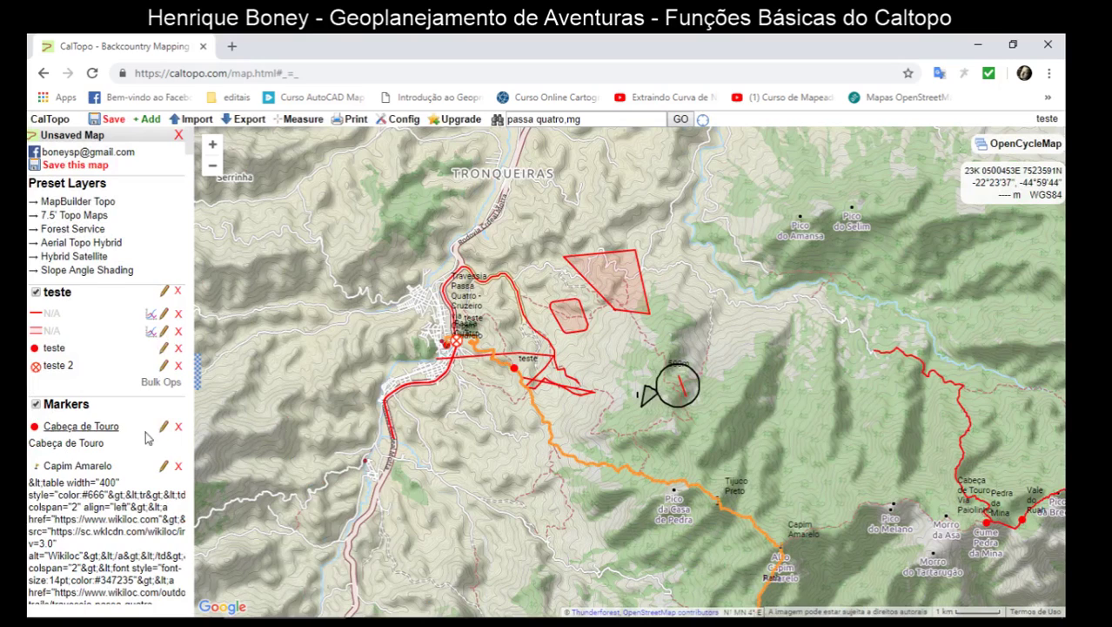
# - Look over the details of the imported Cabeça de Touro and Tijuco Preto markers
pyautogui.click(73, 427)
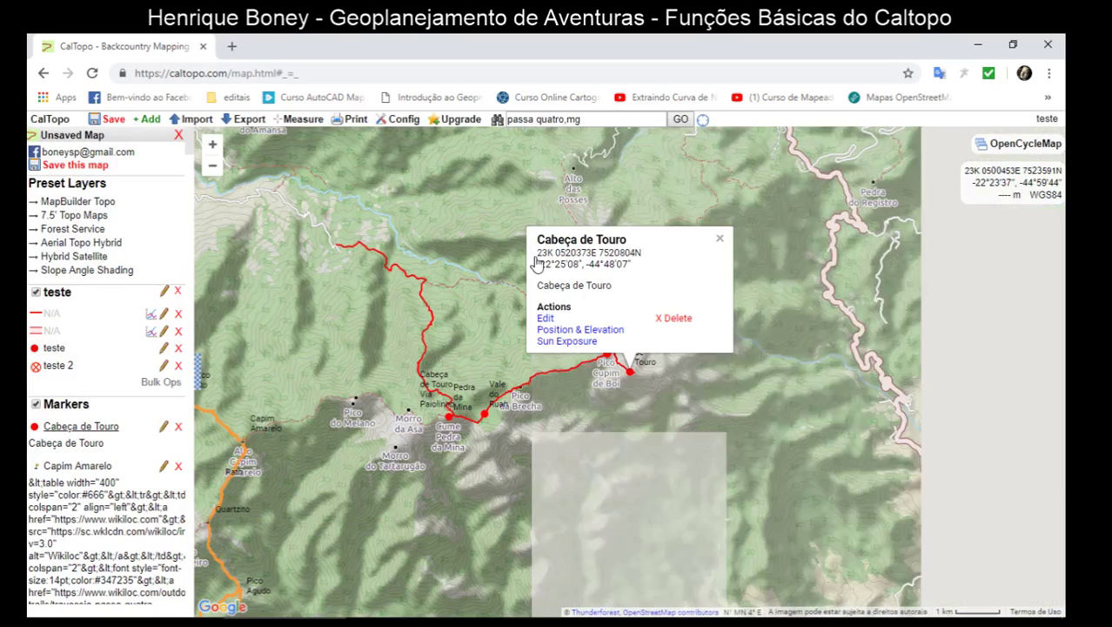
pyautogui.click(715, 240)
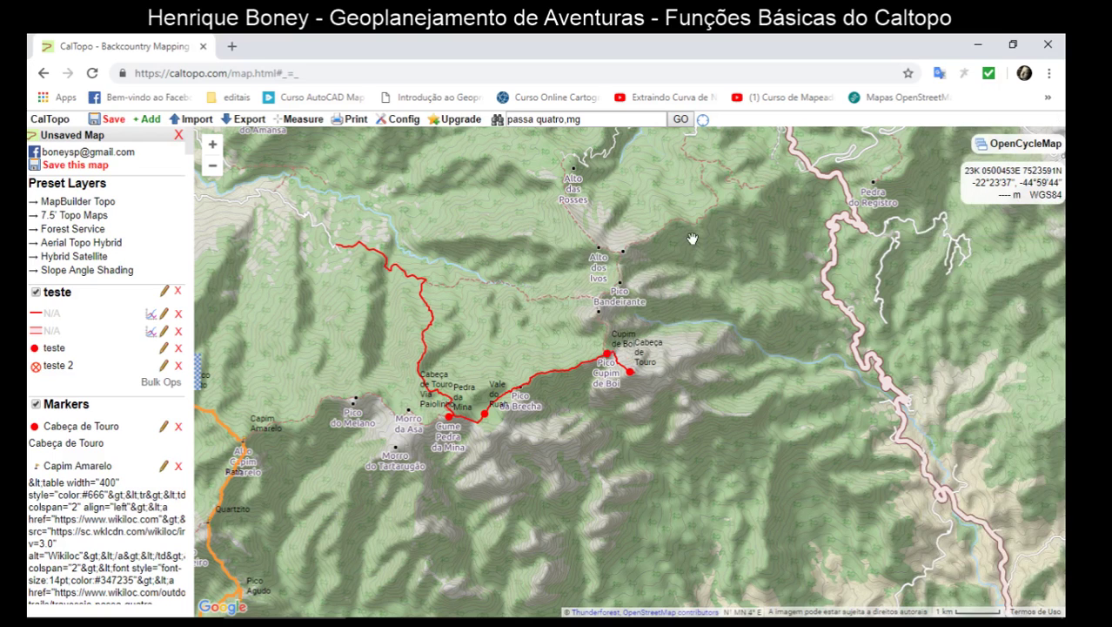
pyautogui.moveTo(692, 239); pyautogui.dragTo(730, 195)
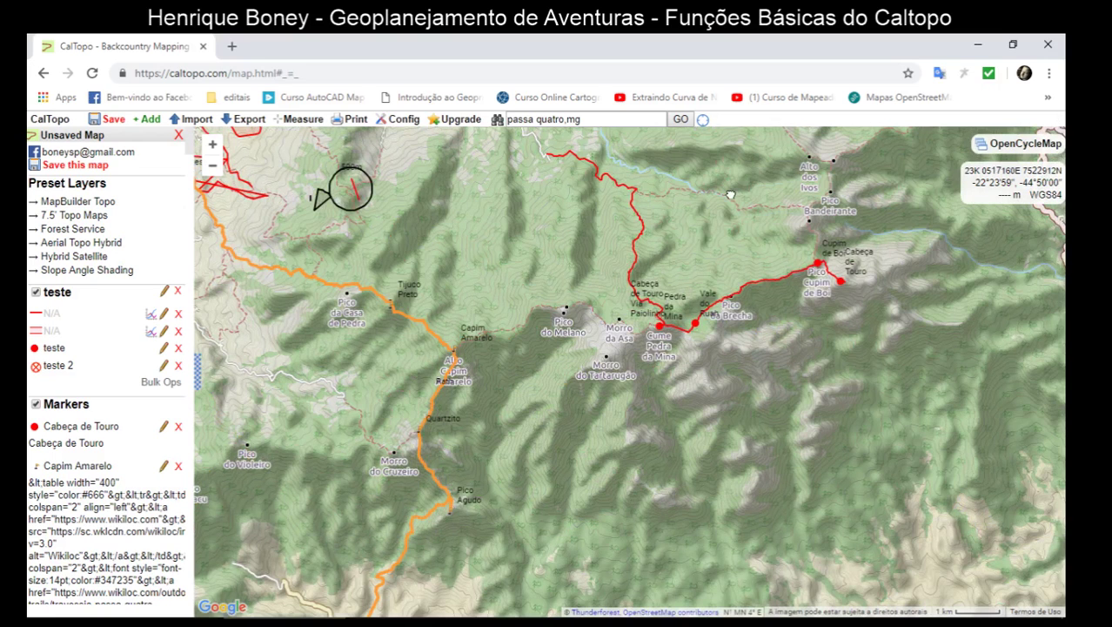
pyautogui.moveTo(401, 323)
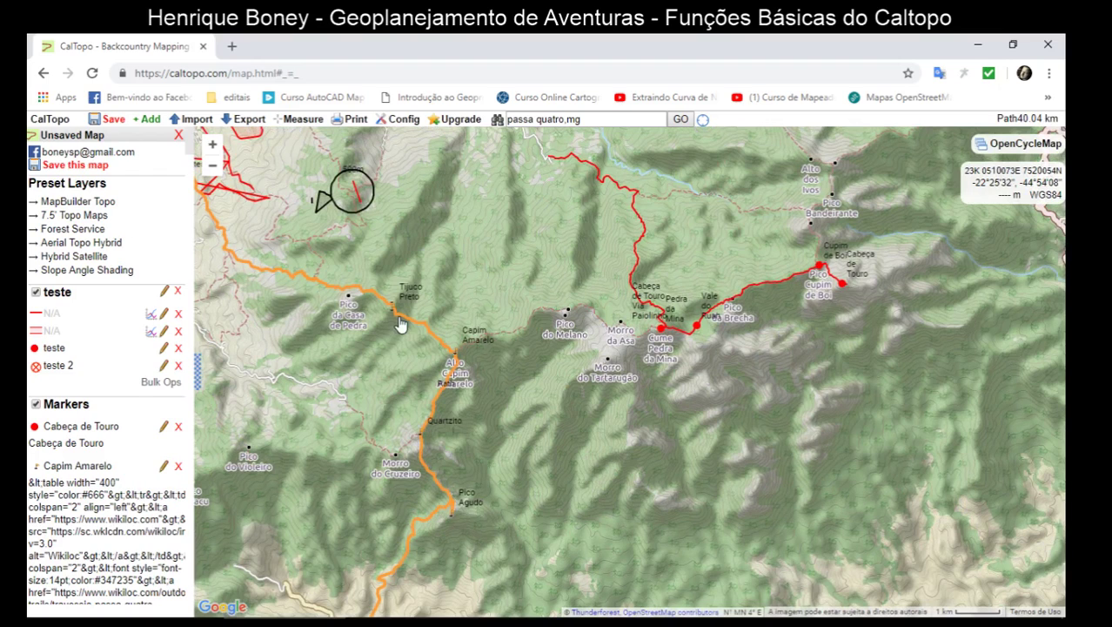
pyautogui.click(400, 324)
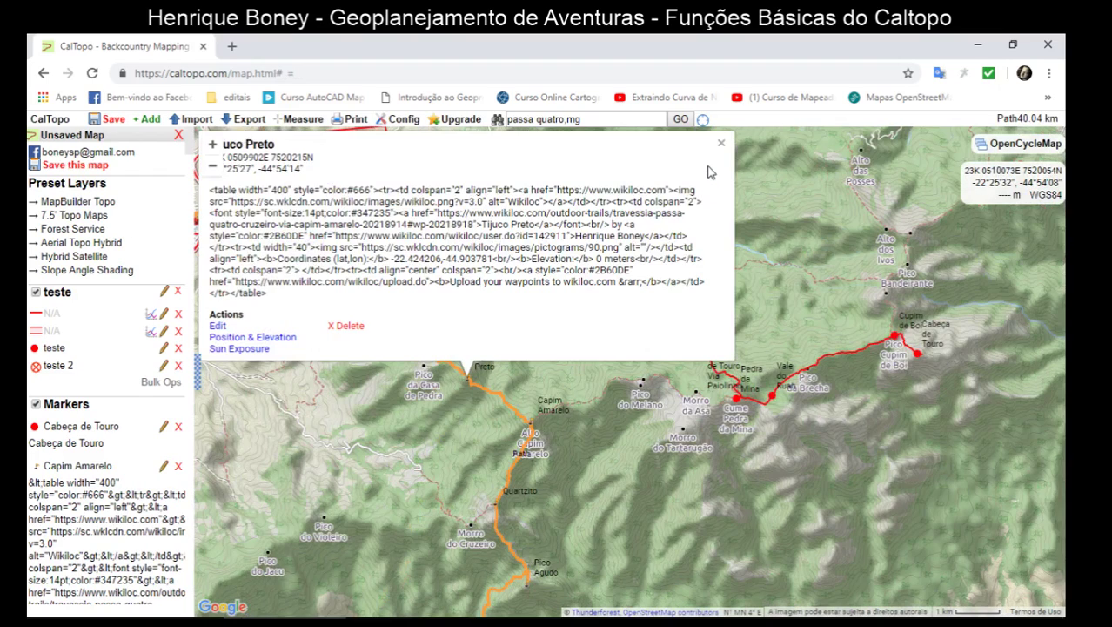
pyautogui.click(721, 142)
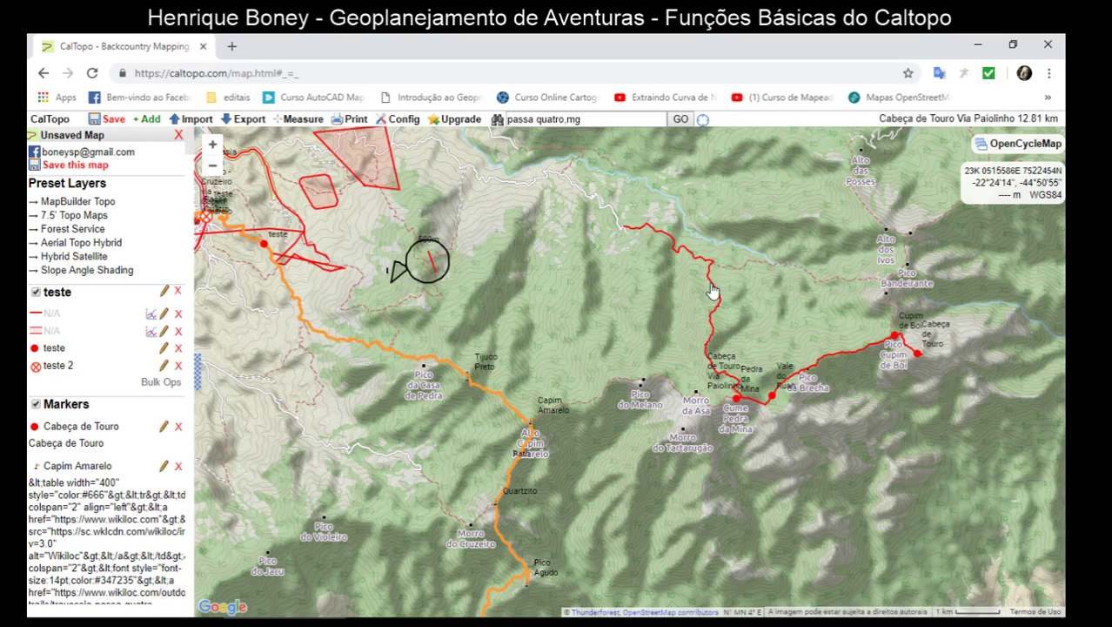
# - Check the position and elevation data of the Capim Amarelo marker on the orange trail
pyautogui.moveTo(509, 321); pyautogui.dragTo(492, 239)
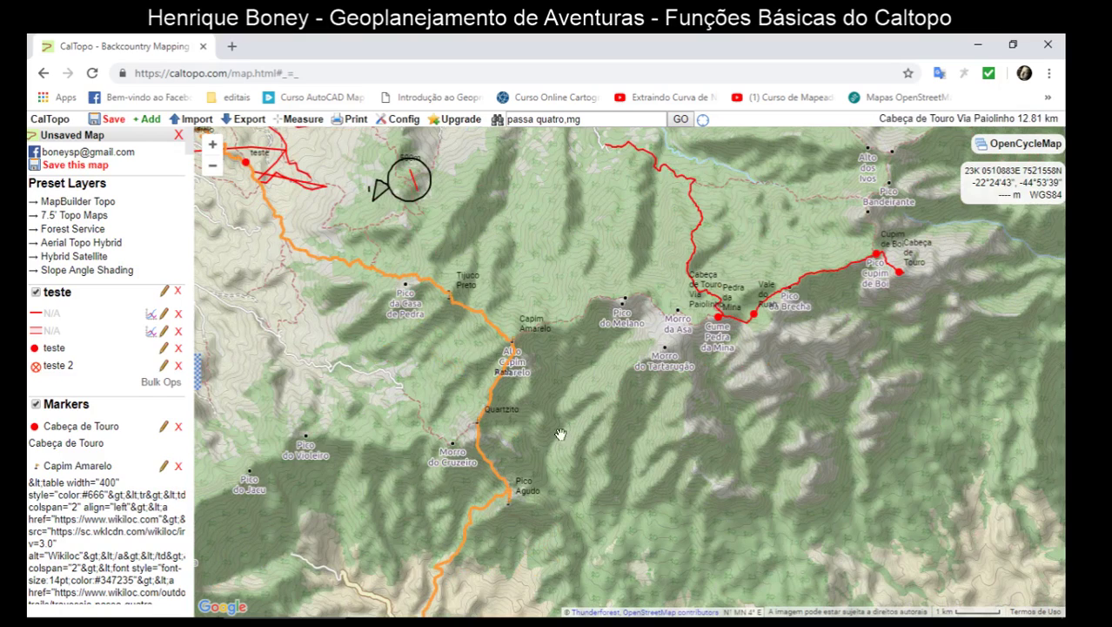
pyautogui.moveTo(562, 427); pyautogui.dragTo(571, 389)
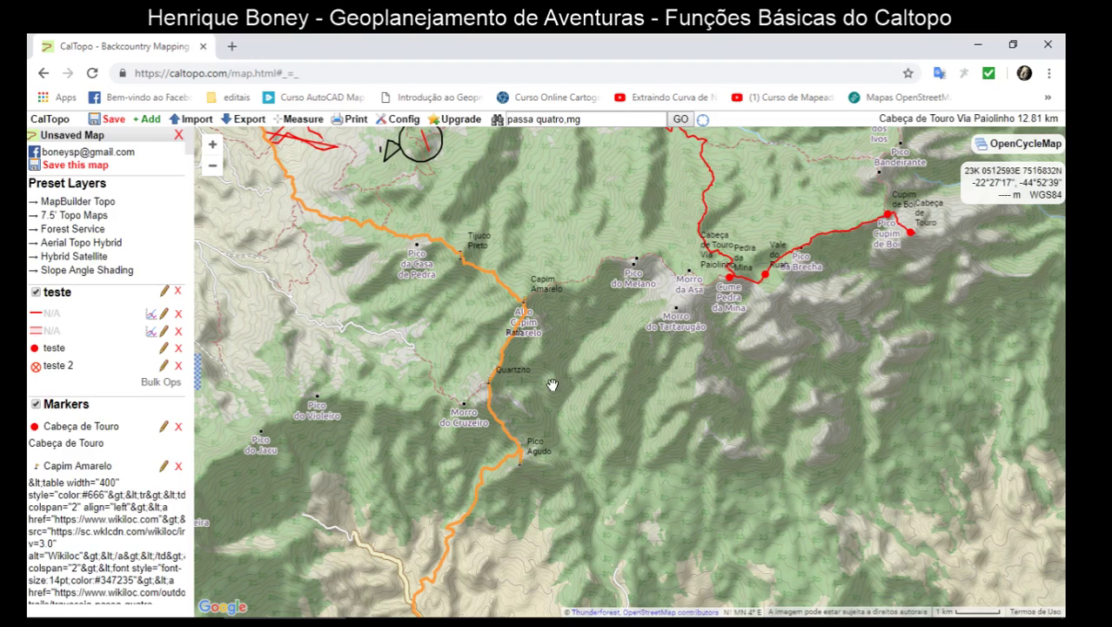
pyautogui.click(513, 300)
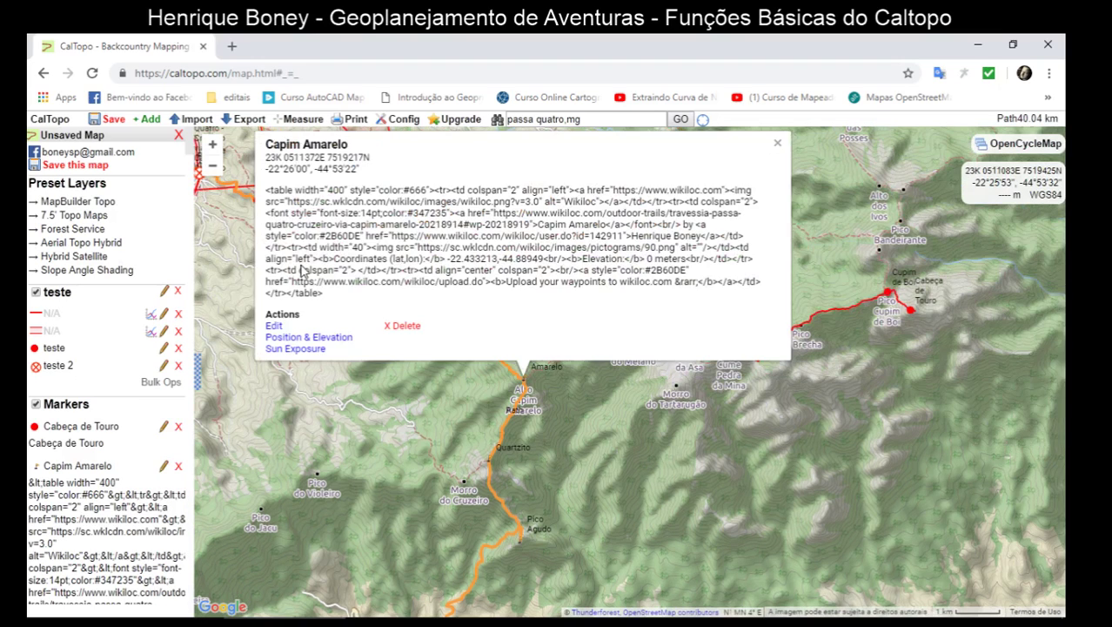
pyautogui.click(296, 340)
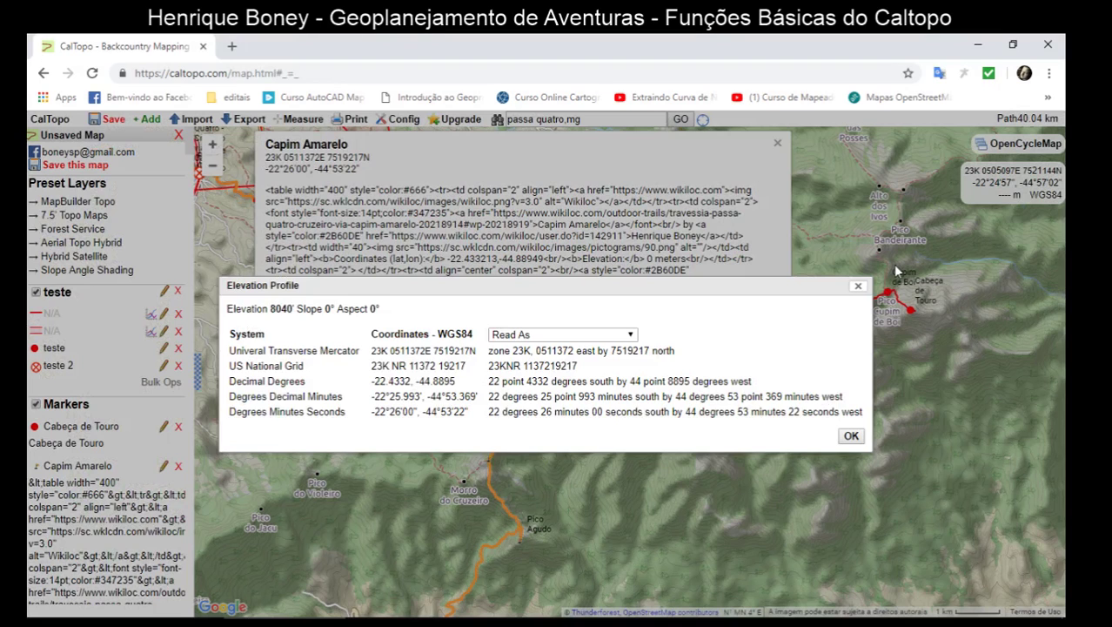
pyautogui.click(859, 288)
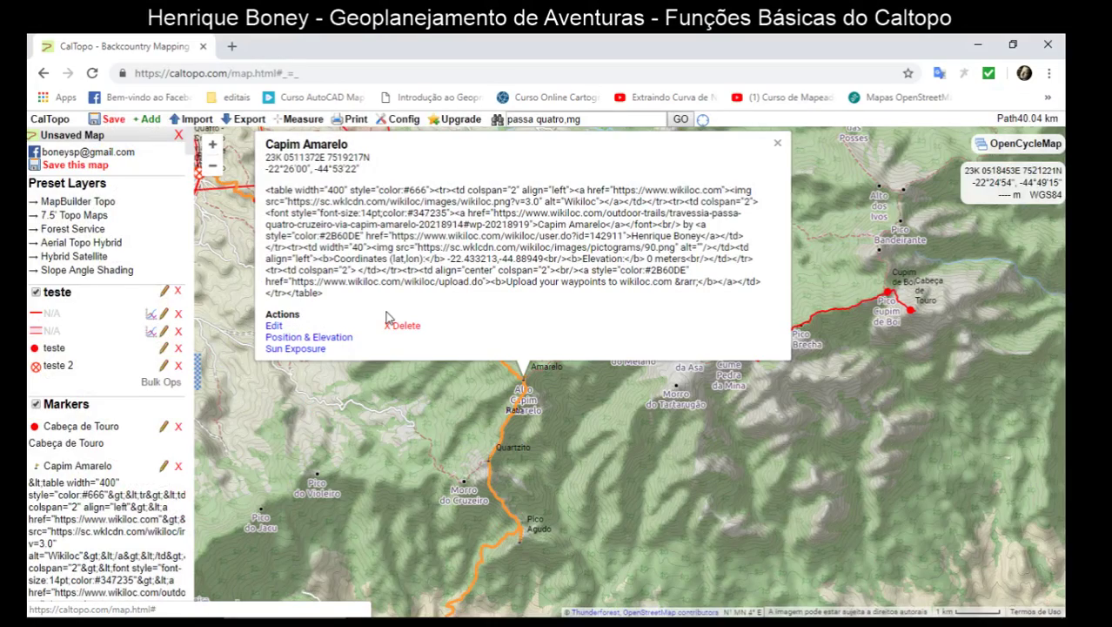
pyautogui.click(309, 337)
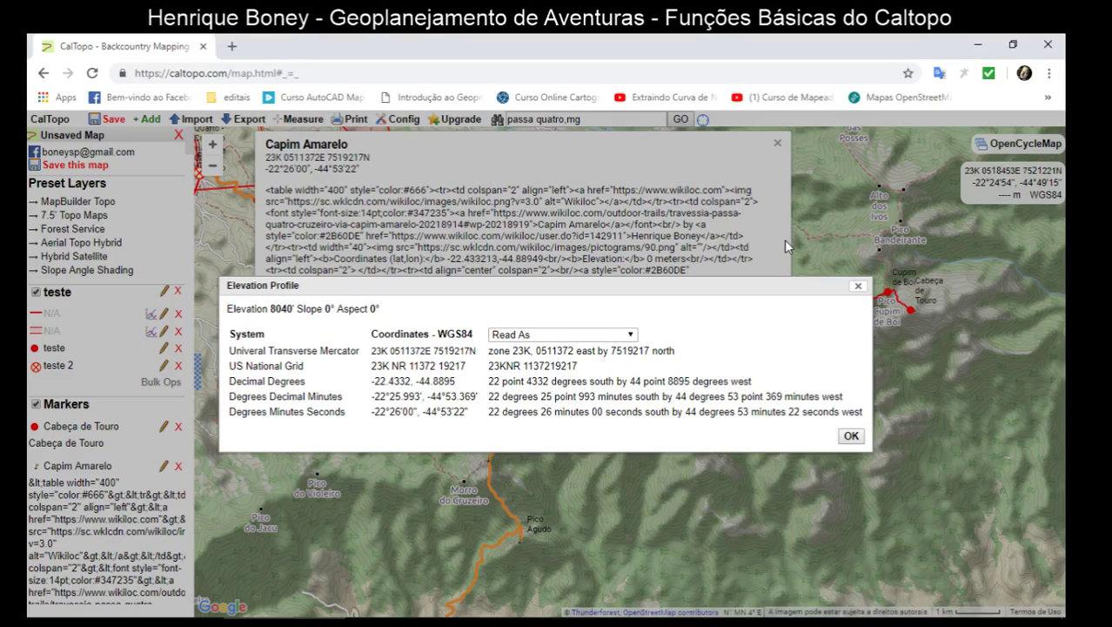
pyautogui.click(784, 240)
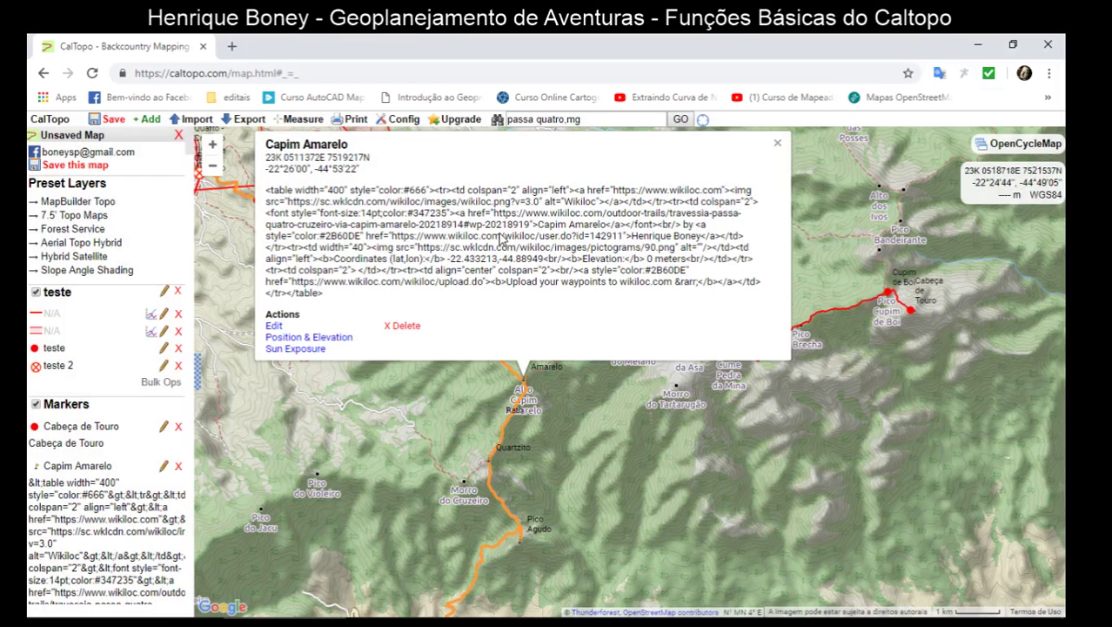
pyautogui.click(777, 143)
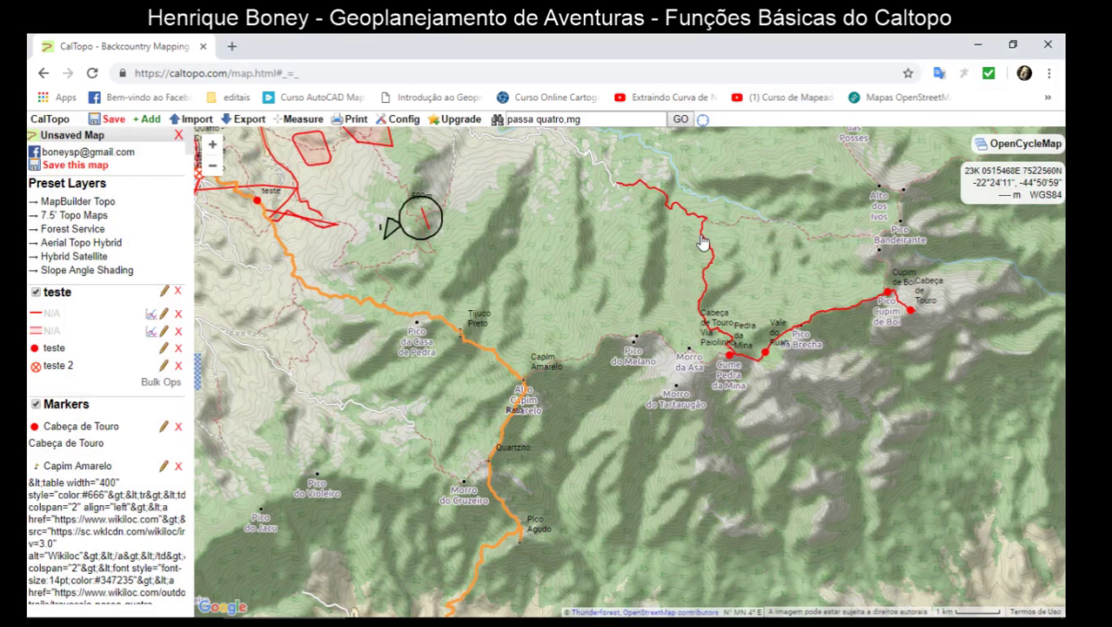
# - Read the Cabeça de Touro Via Paiolinho track's description and examine points along its elevation profile
pyautogui.click(704, 243)
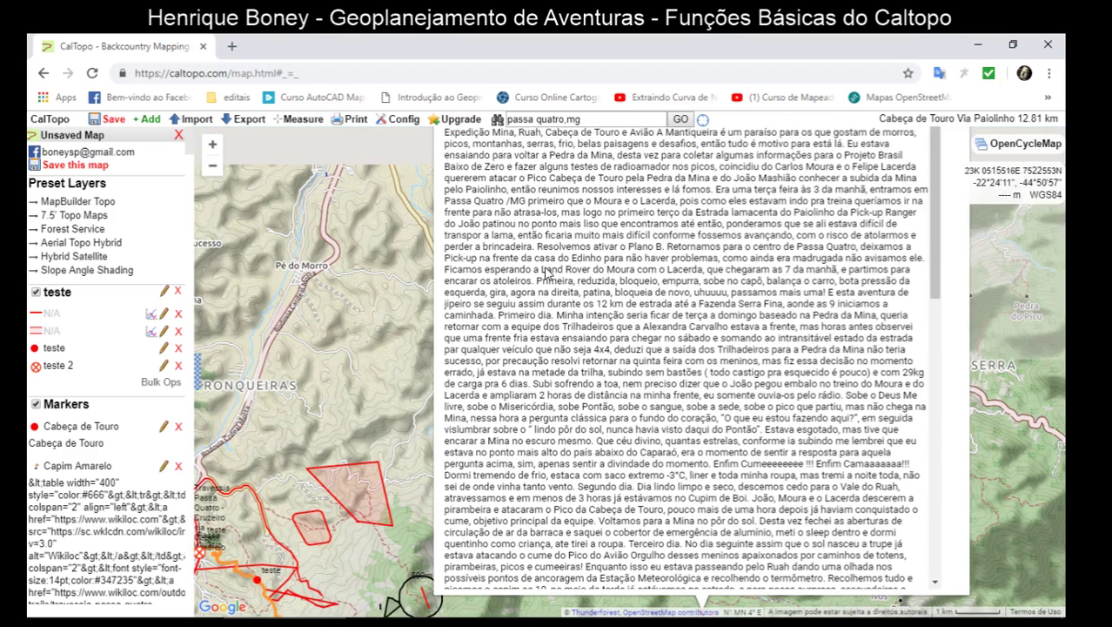
pyautogui.scroll(-10, 546, 271)
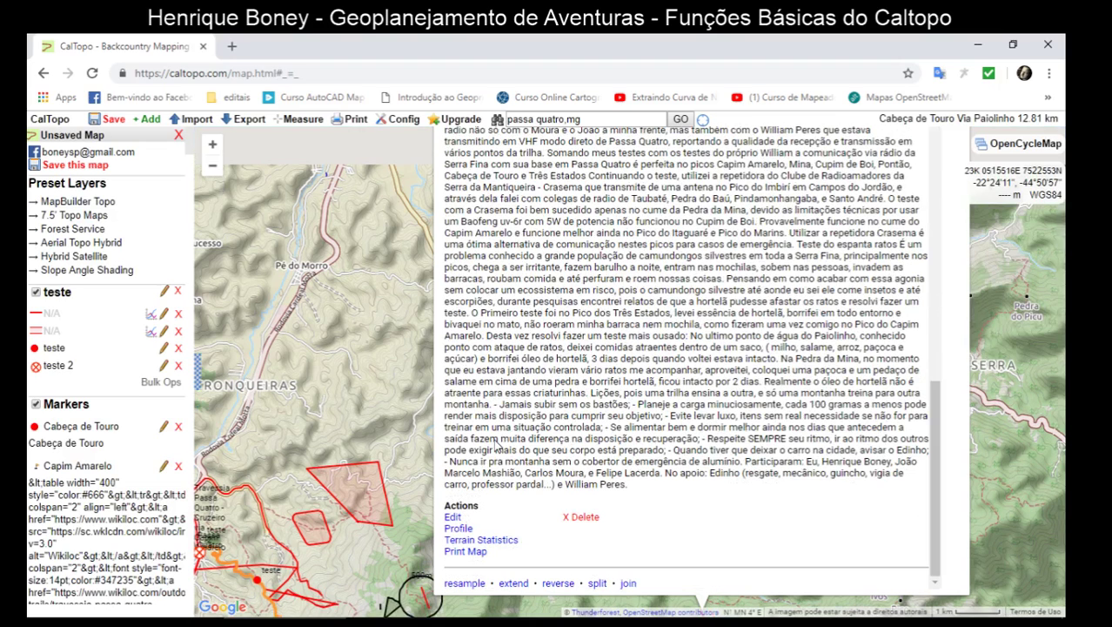
pyautogui.click(459, 530)
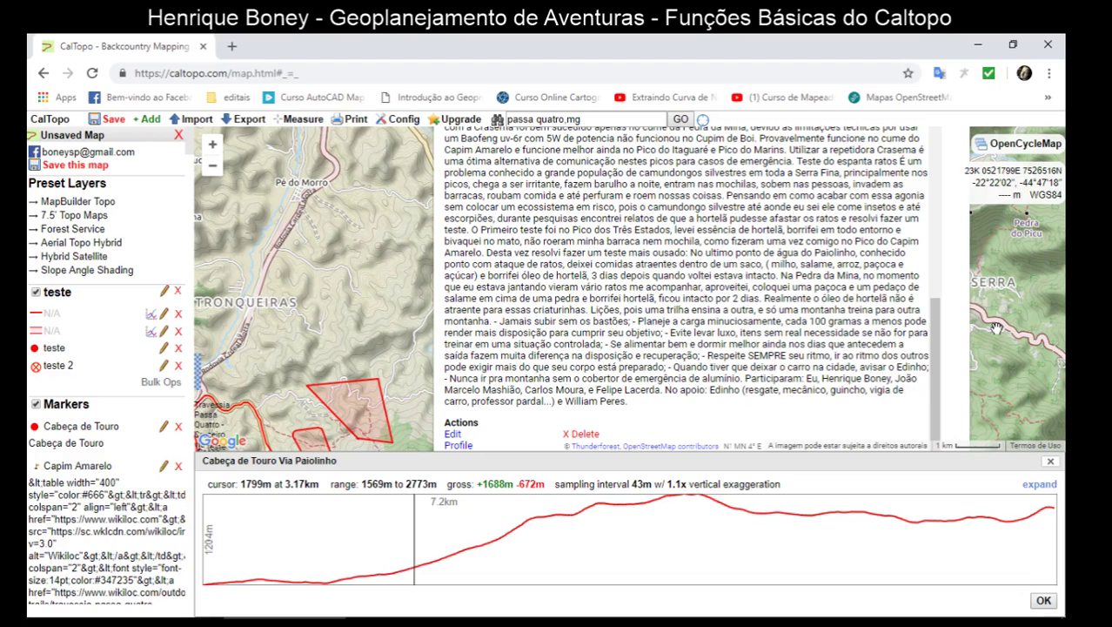
pyautogui.doubleClick(996, 327)
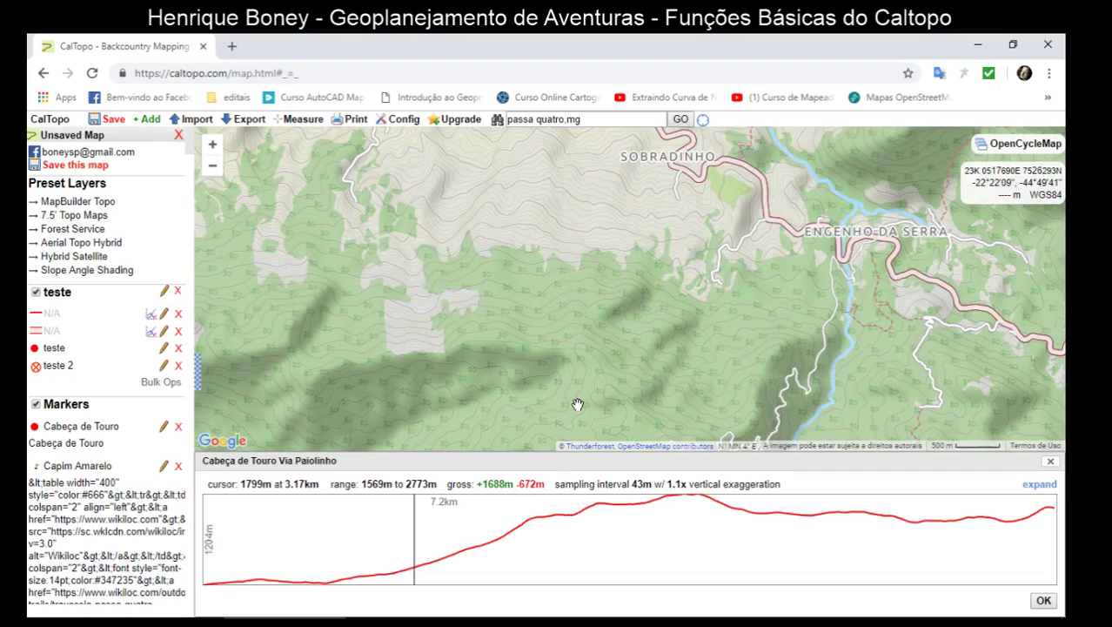
pyautogui.click(790, 533)
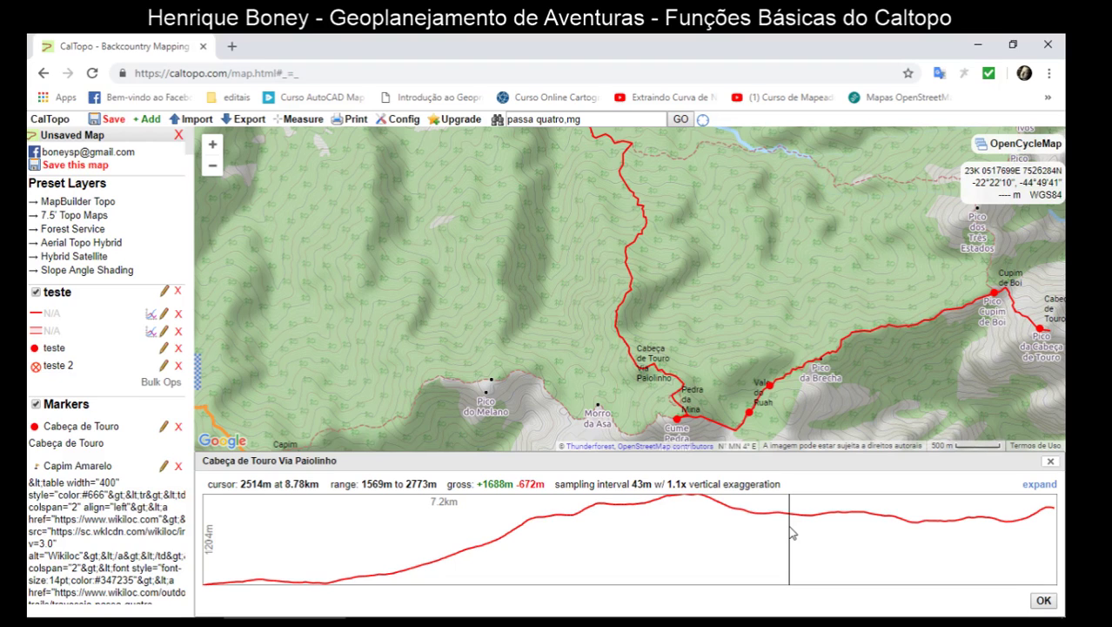
pyautogui.click(1028, 533)
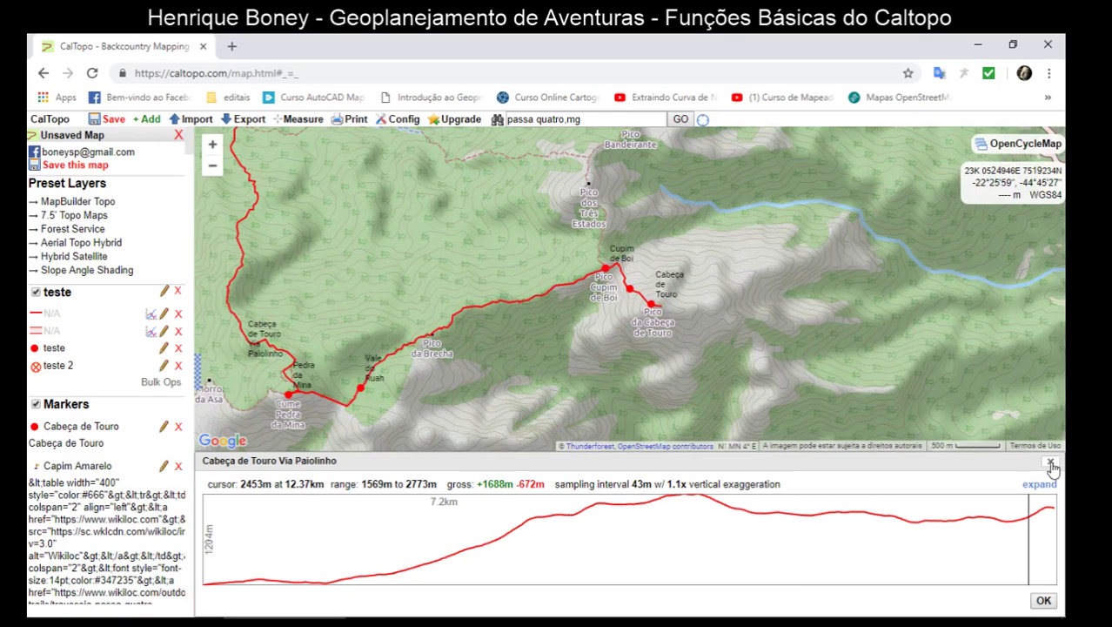
pyautogui.click(1051, 463)
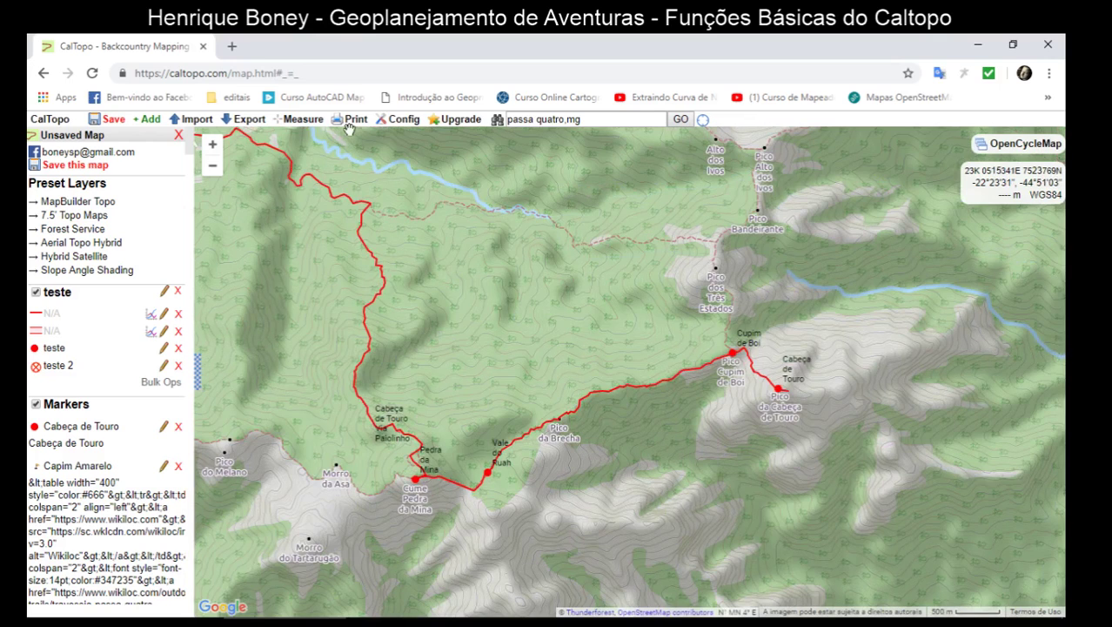
# - Open the PDF or JPG print setup for the map and set the page scale to 1:25,000
pyautogui.click(353, 127)
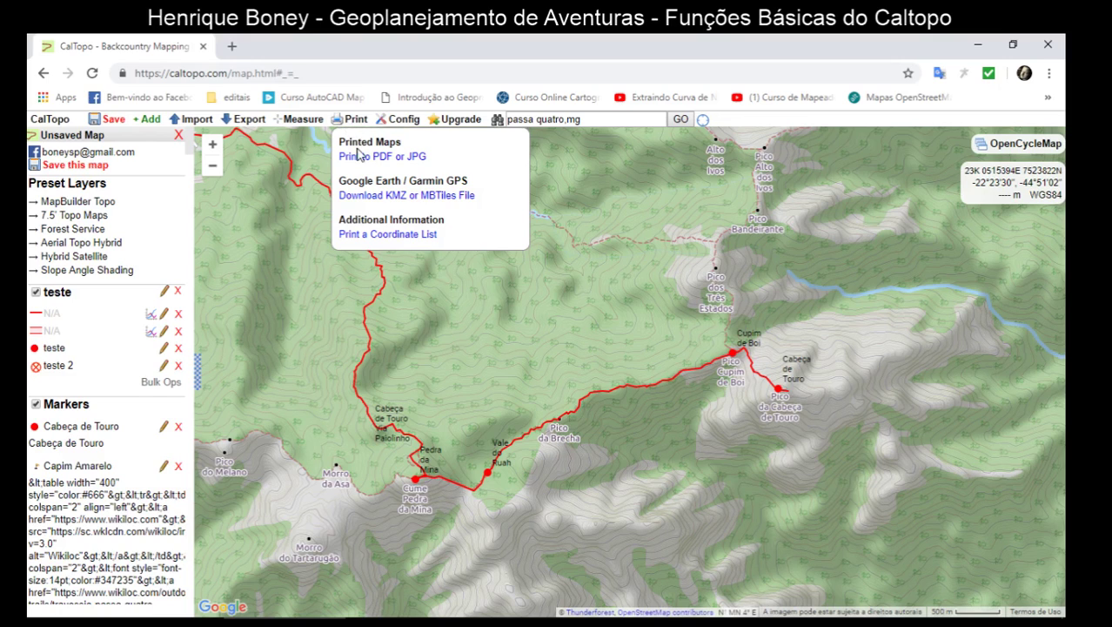
pyautogui.click(359, 155)
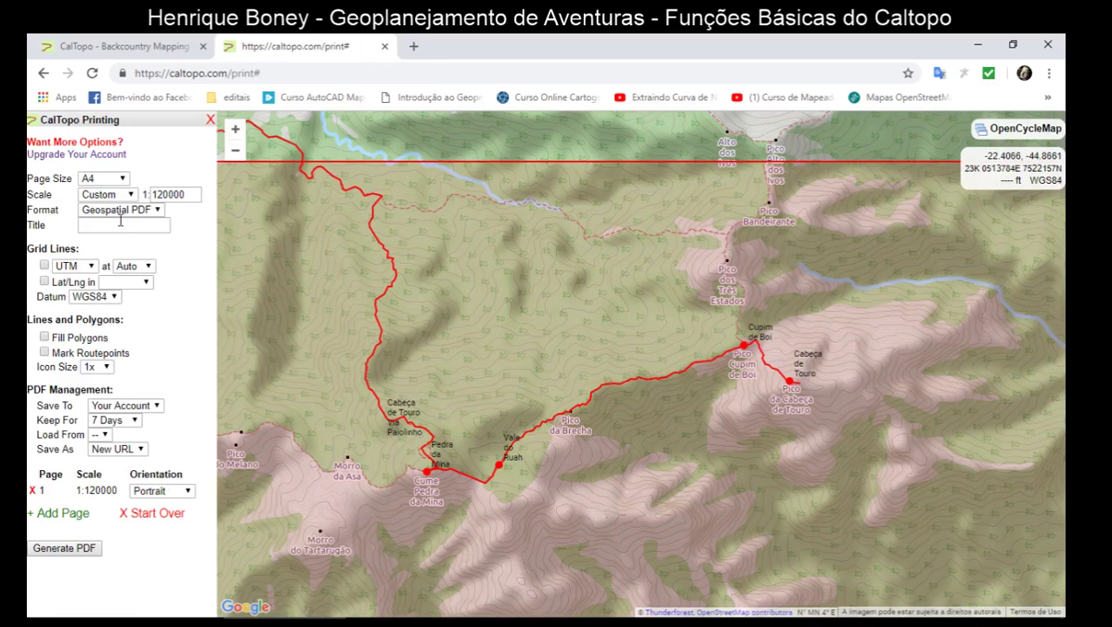
pyautogui.click(108, 195)
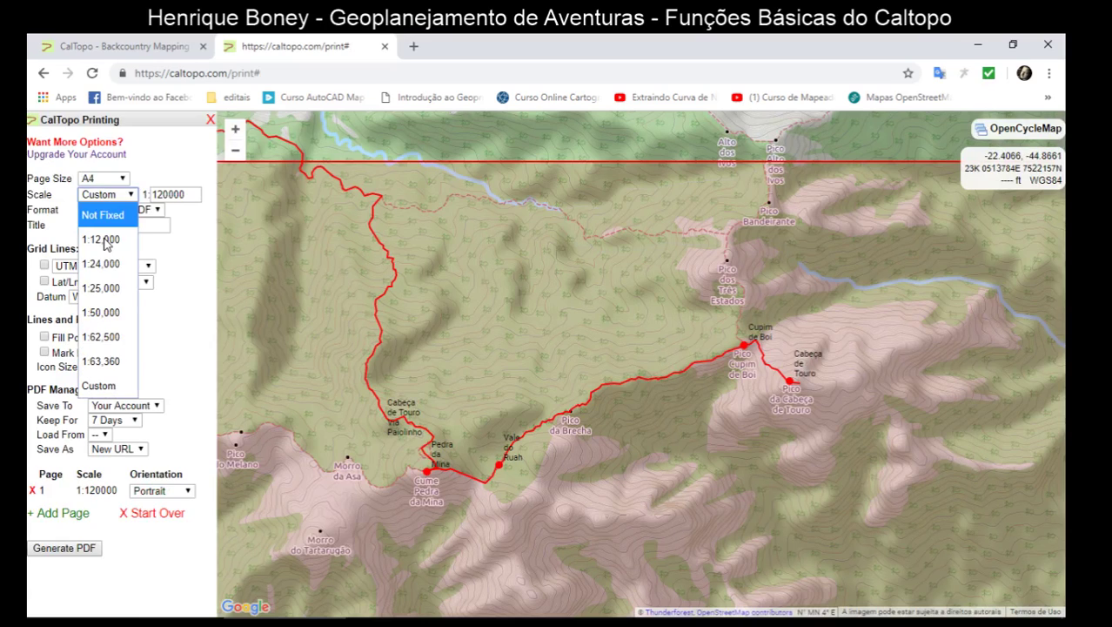
pyautogui.click(104, 288)
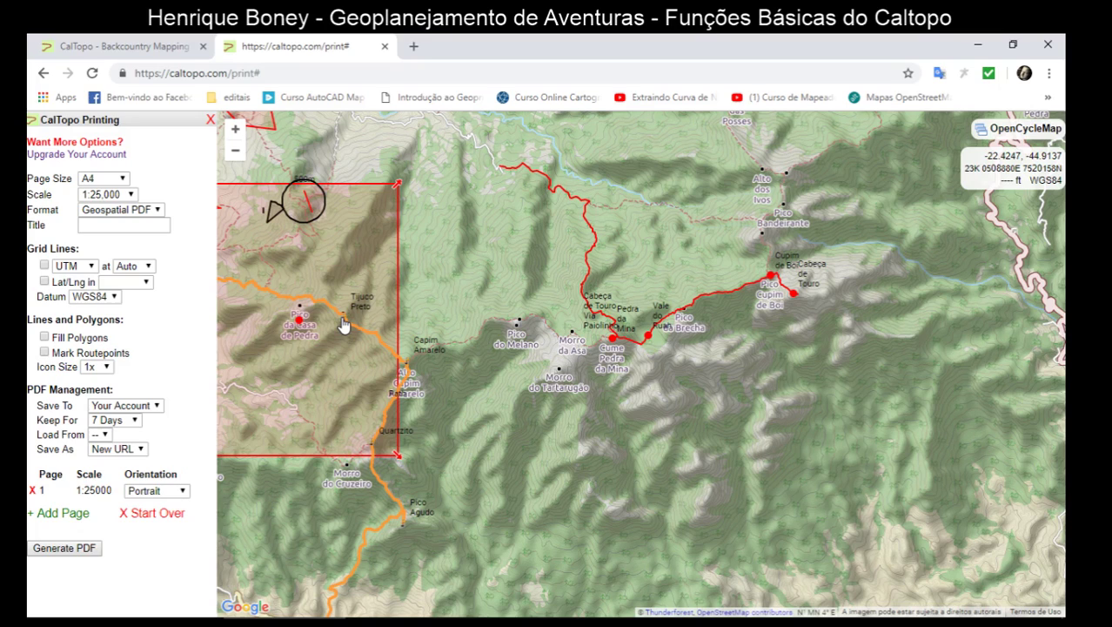
# - Move the print frame over Cupim de Boi and enable UTM grid lines at 500m and Lat/Lng lines in Deg Min
pyautogui.moveTo(342, 325); pyautogui.dragTo(837, 303)
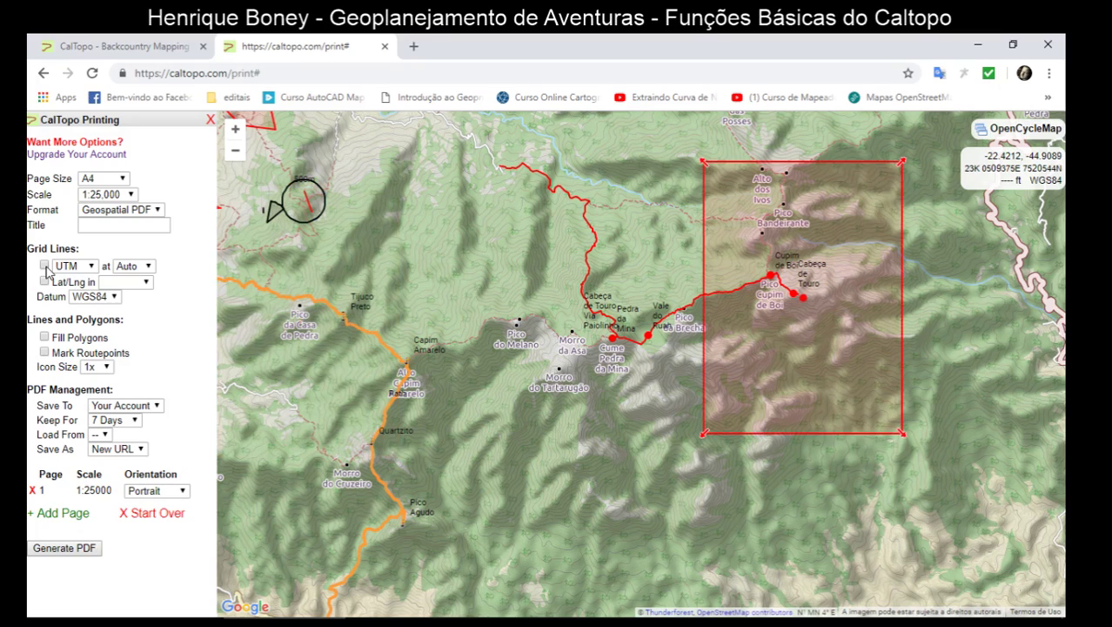
pyautogui.click(44, 265)
pyautogui.click(45, 281)
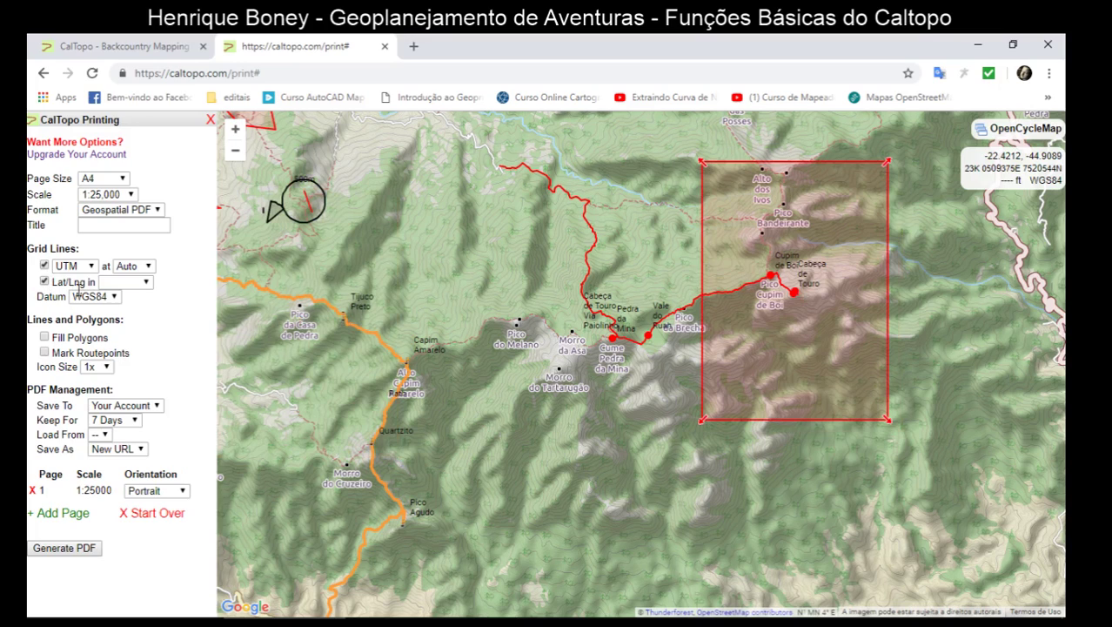
pyautogui.click(122, 281)
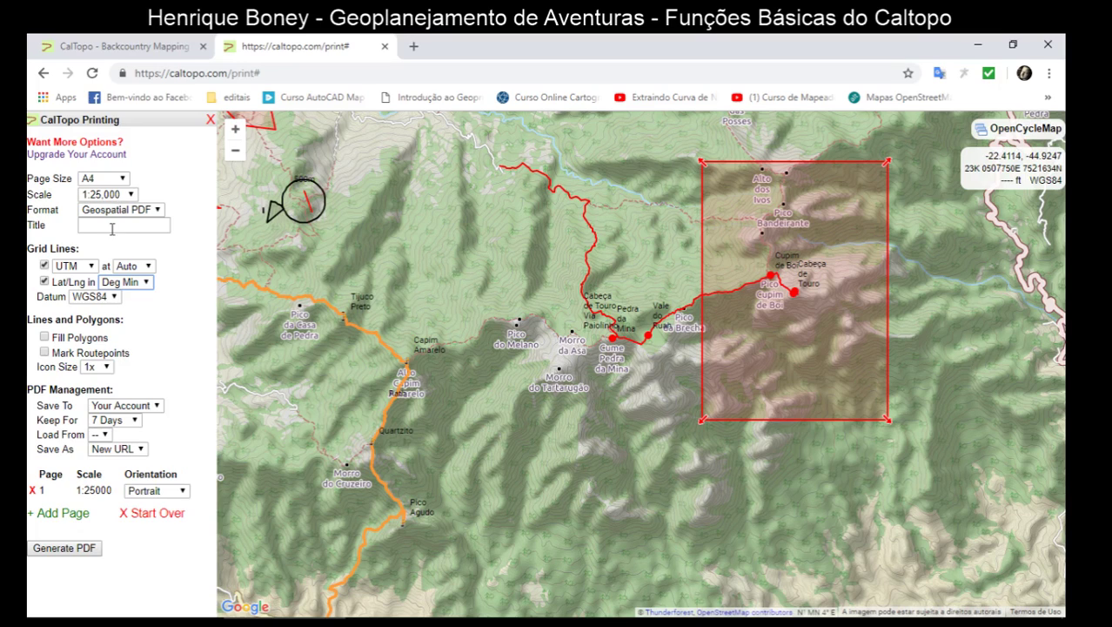
pyautogui.click(133, 266)
pyautogui.click(129, 359)
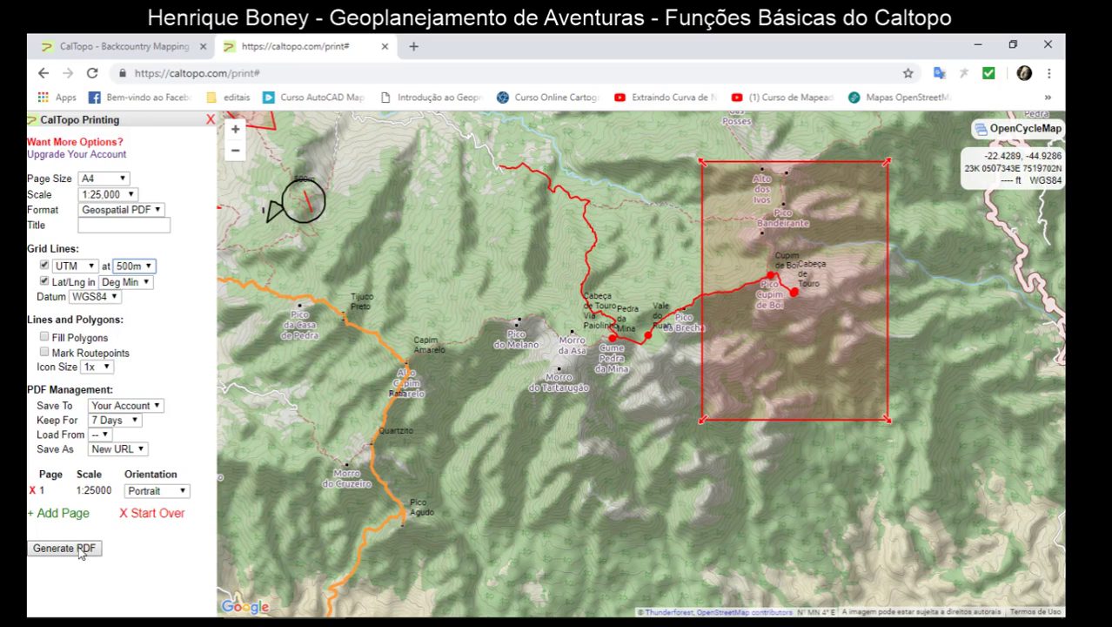
# - Frame the track from Pedra da Mina to Cabeça de Touro on a Landscape page and generate it as a JPEG Image
pyautogui.click(122, 210)
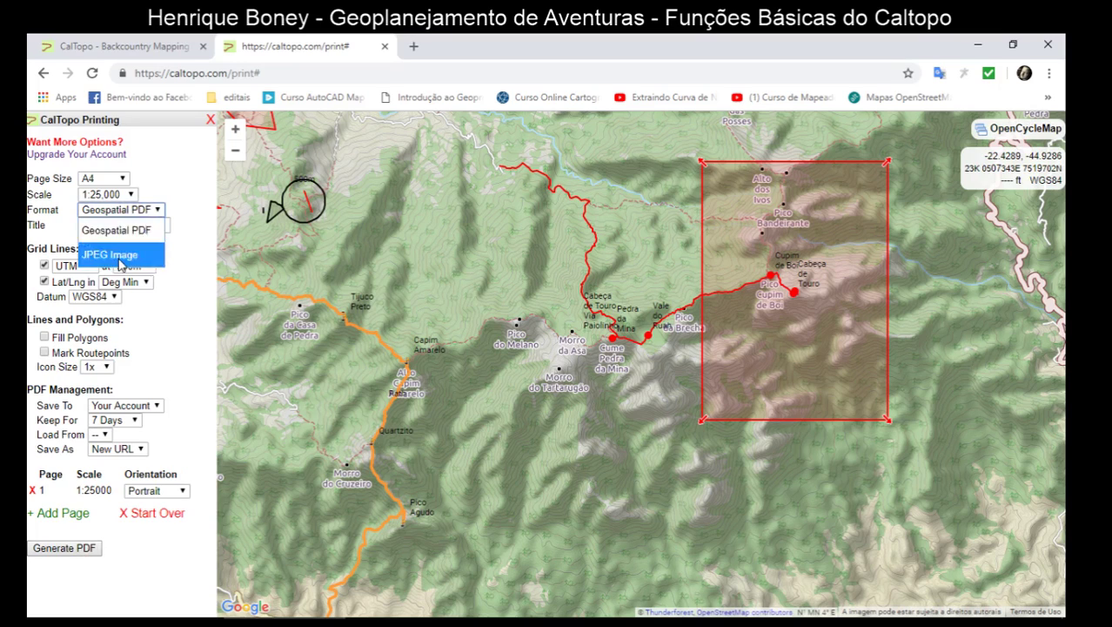
pyautogui.click(115, 253)
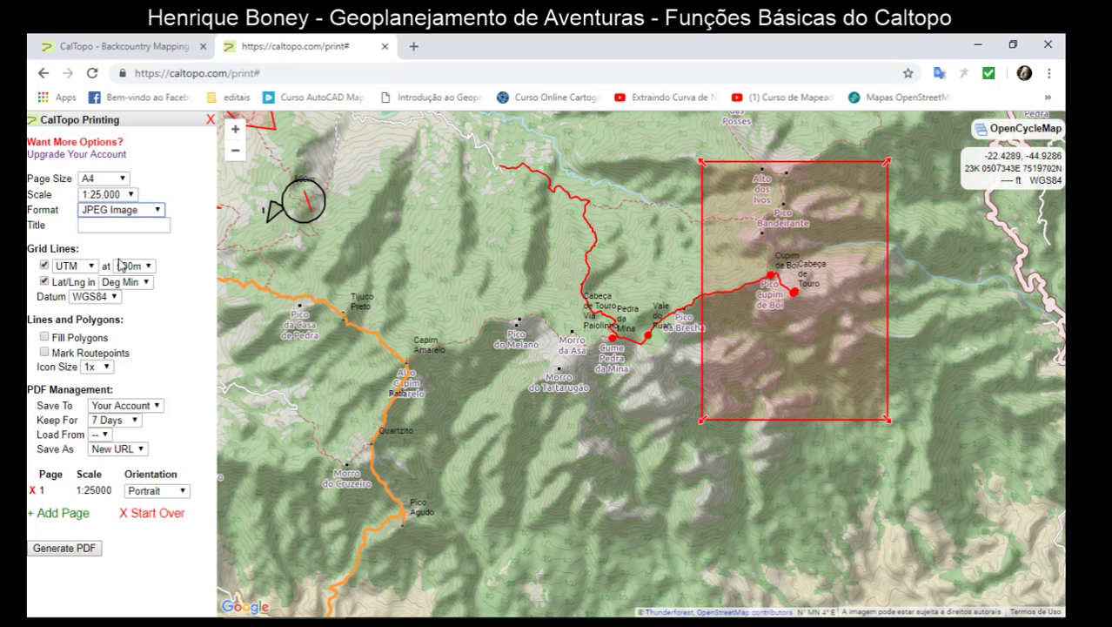
pyautogui.click(155, 491)
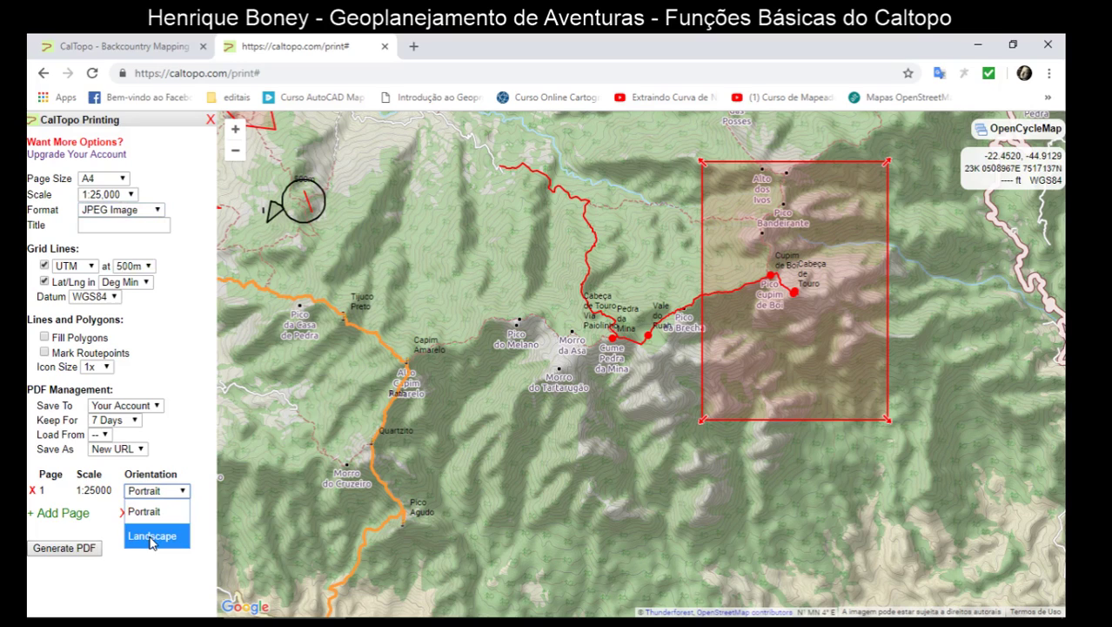
pyautogui.click(151, 536)
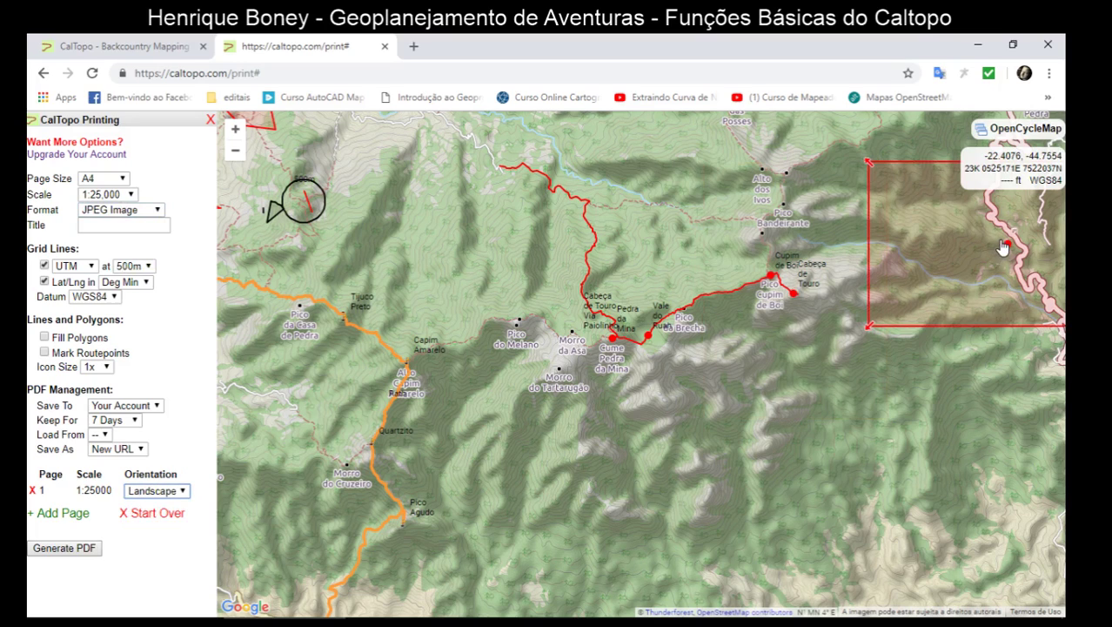
pyautogui.moveTo(1004, 248); pyautogui.dragTo(684, 320)
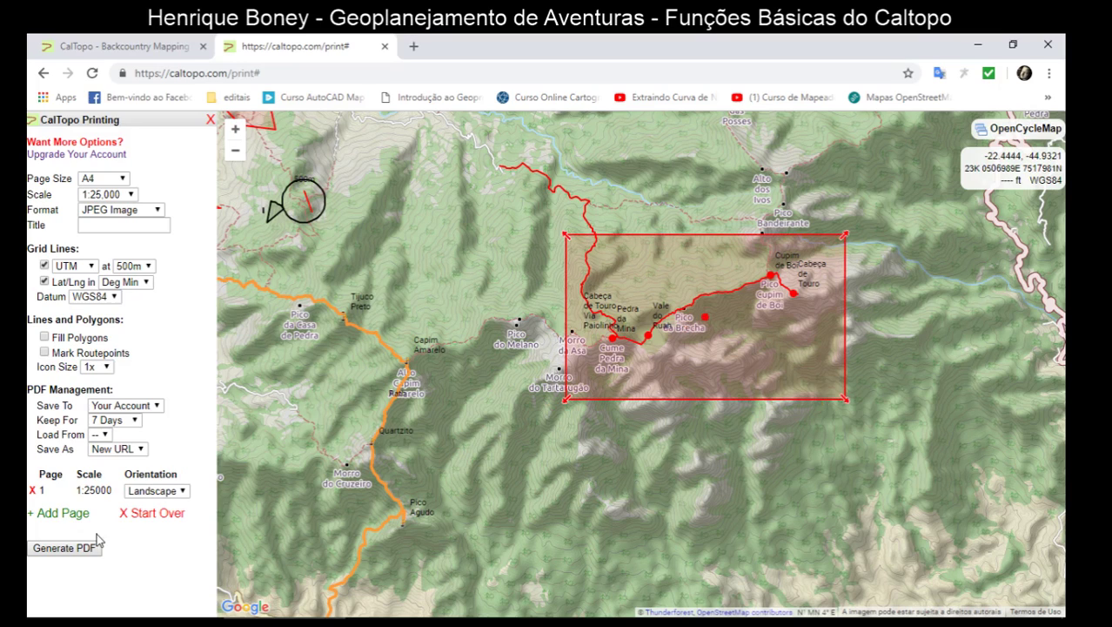
pyautogui.click(66, 548)
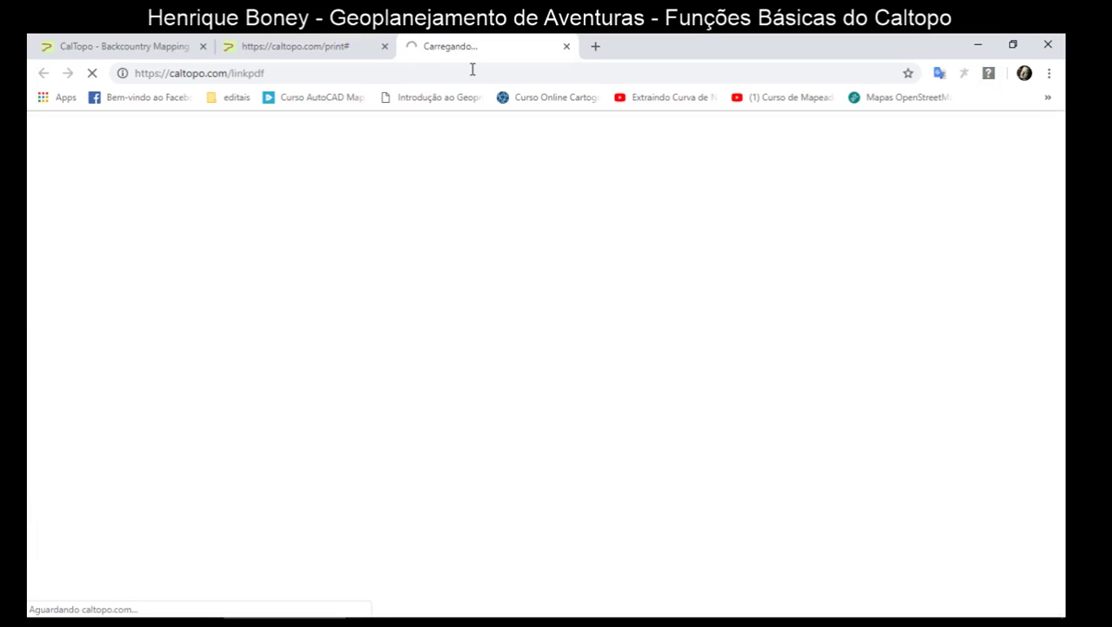
pyautogui.click(315, 46)
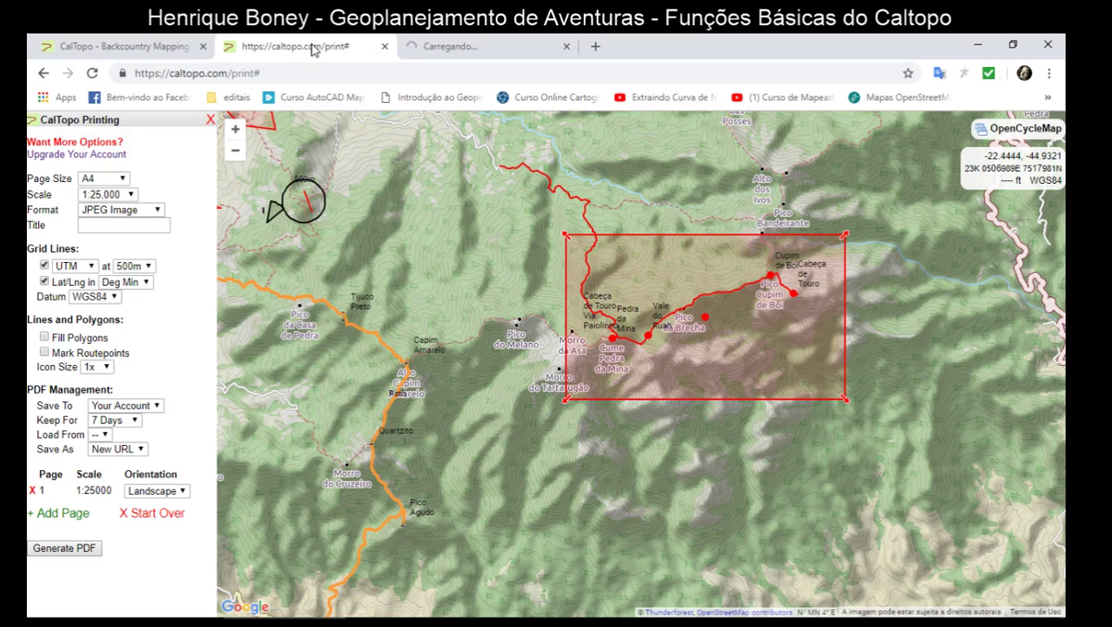
pyautogui.click(129, 46)
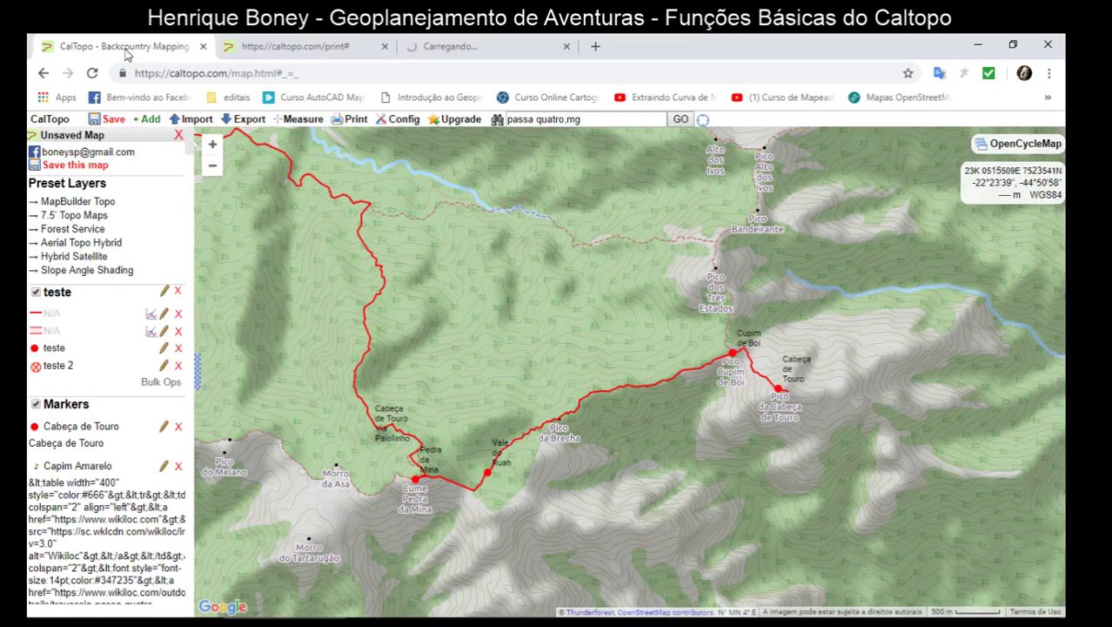
pyautogui.click(191, 118)
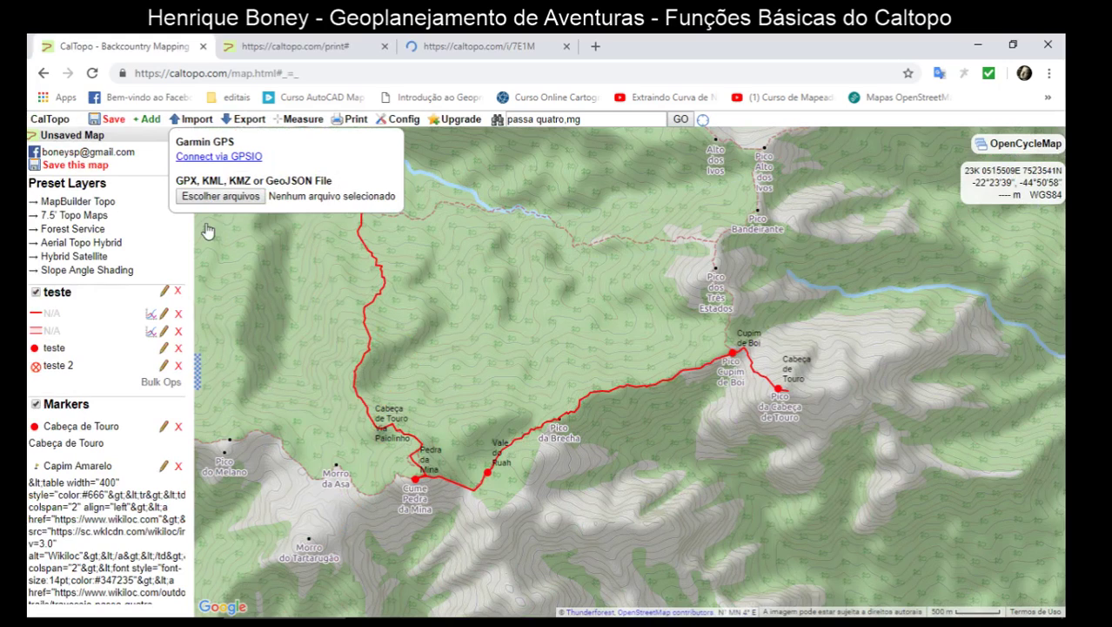
pyautogui.moveTo(207, 231); pyautogui.dragTo(218, 231)
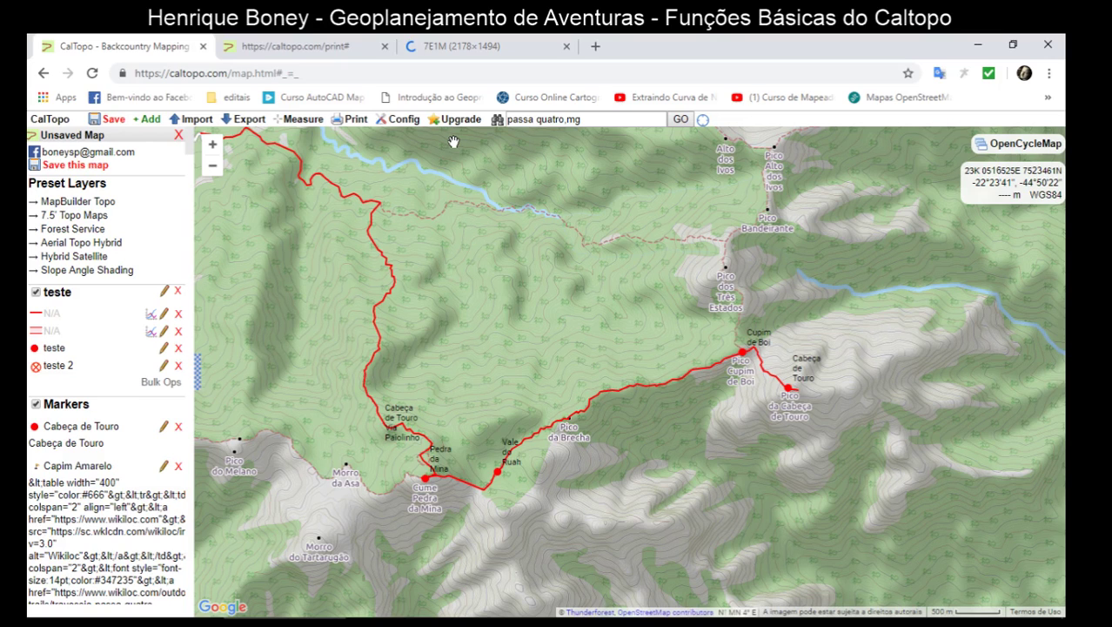
# - Open the generated map image and examine its grid, labels and track around Pedra da Mina and Vale do Ruah at full size
pyautogui.click(461, 47)
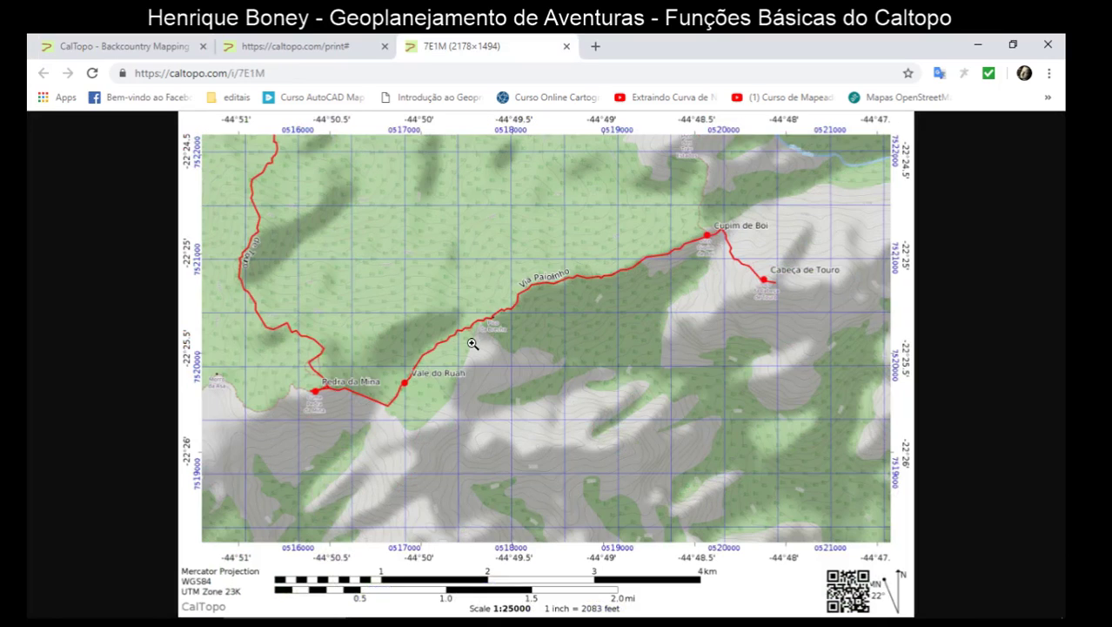
pyautogui.click(473, 344)
pyautogui.click(654, 297)
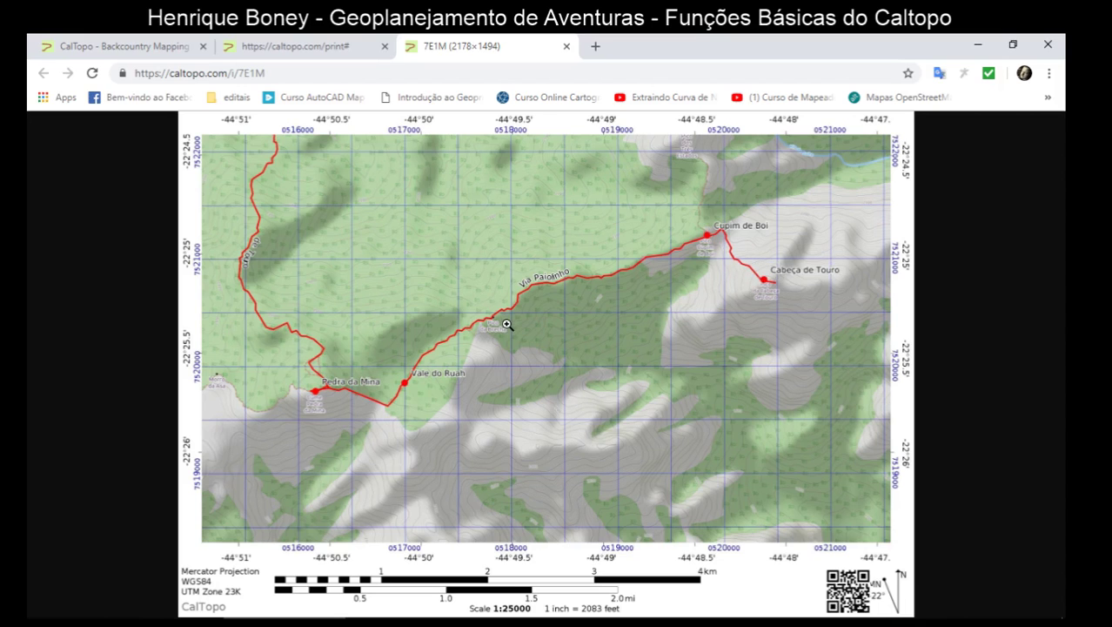
pyautogui.click(396, 319)
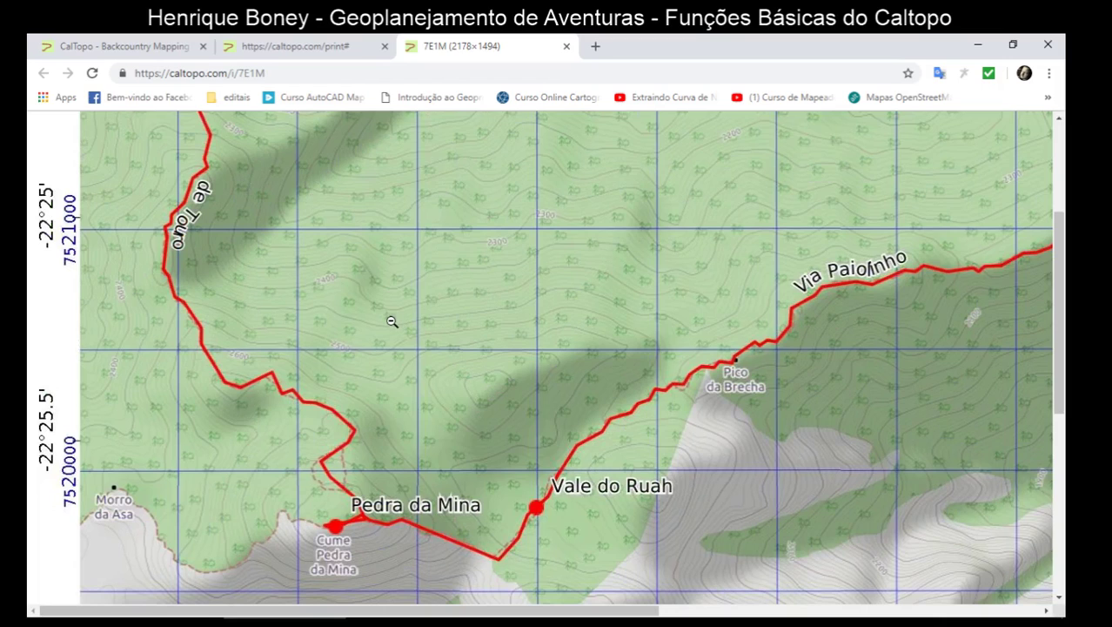
pyautogui.click(439, 380)
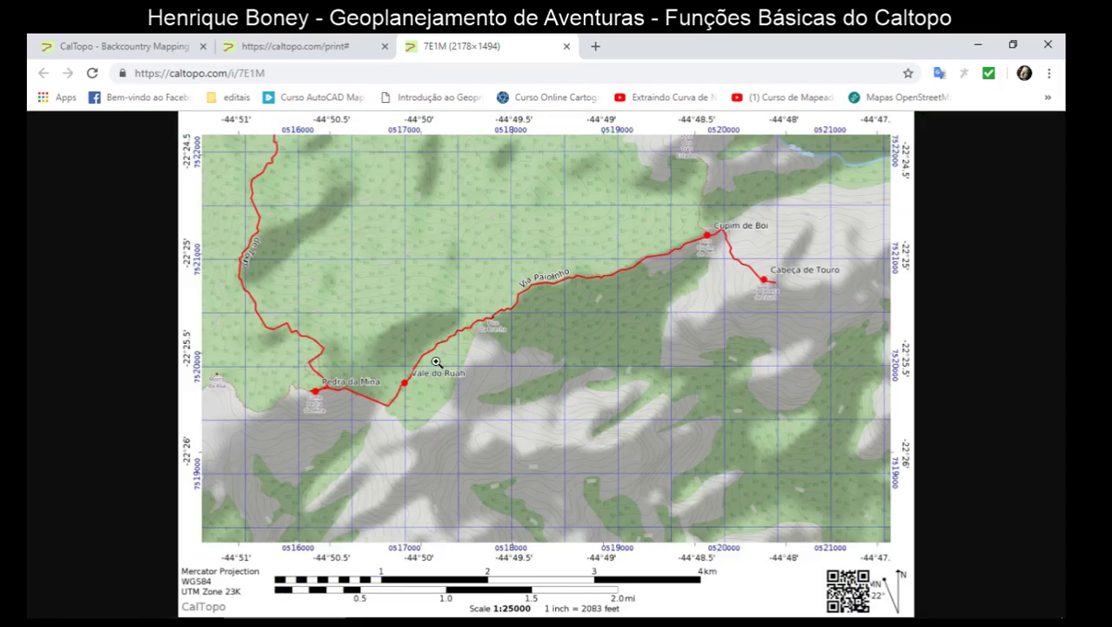
pyautogui.click(437, 361)
pyautogui.click(528, 366)
# - Return to the main map, preview the Google Terrain and Hybrid base layers, and set the base layer to TF Outdoors
pyautogui.click(309, 46)
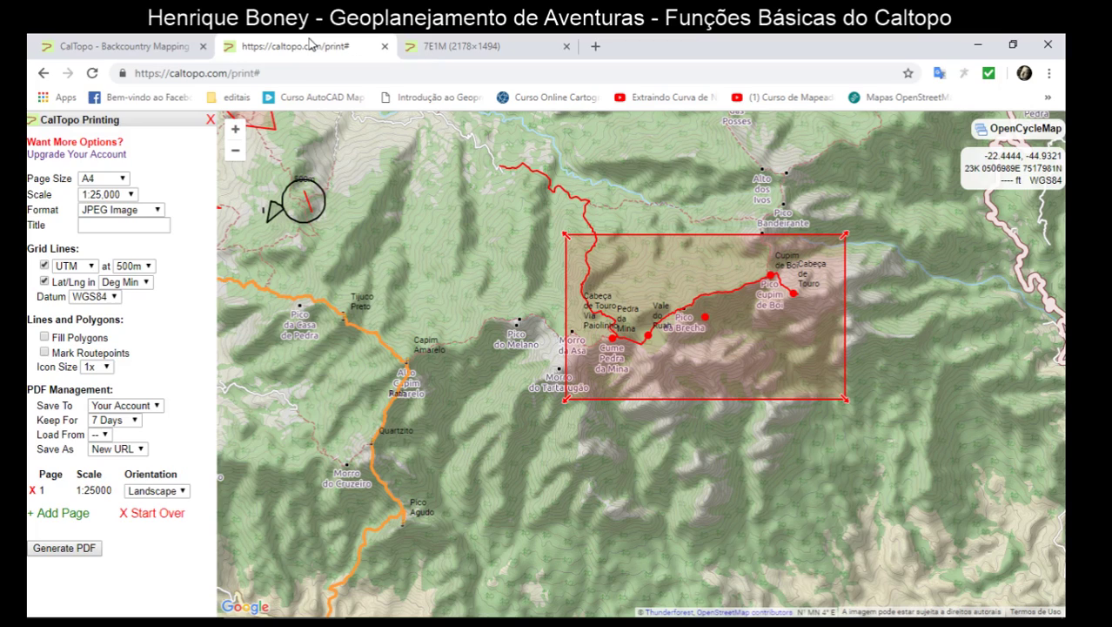
pyautogui.click(159, 49)
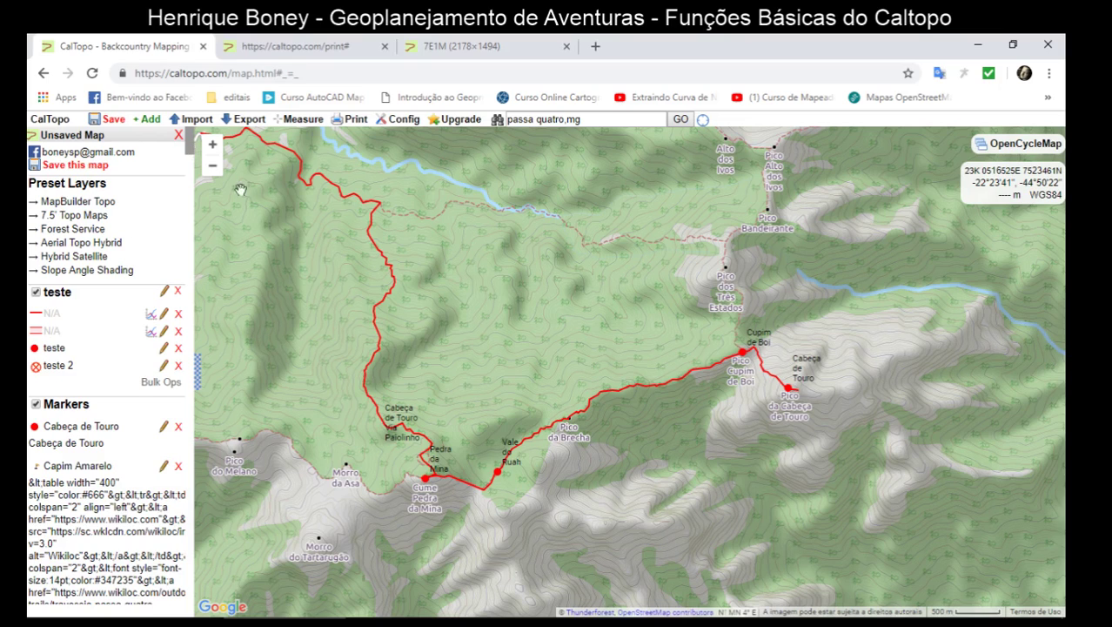
pyautogui.moveTo(580, 309); pyautogui.dragTo(601, 332)
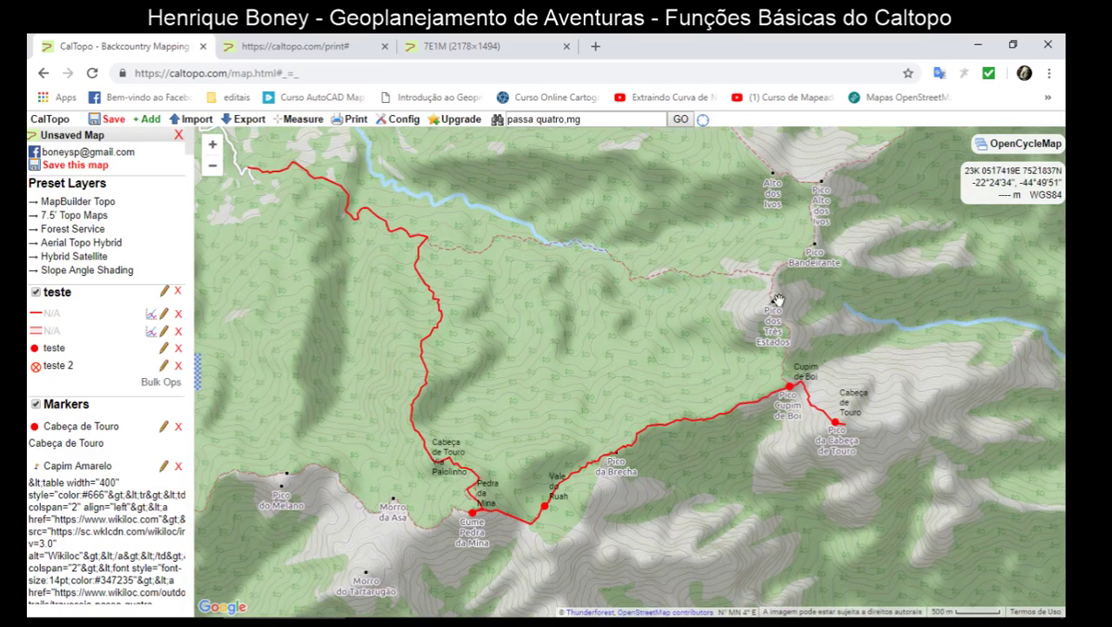
pyautogui.click(992, 147)
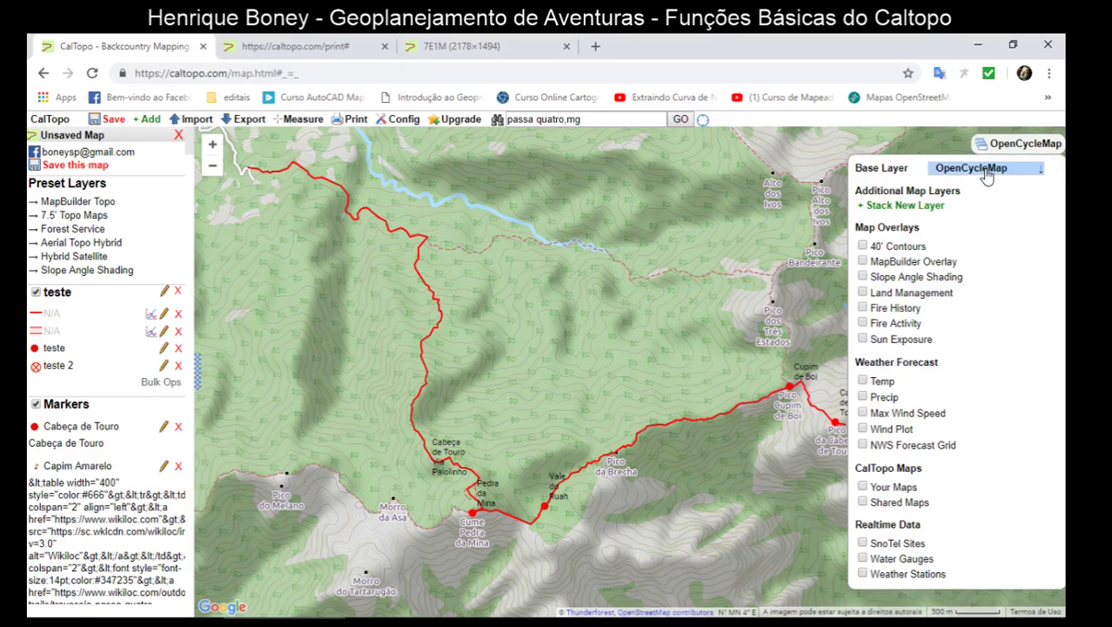
pyautogui.click(987, 173)
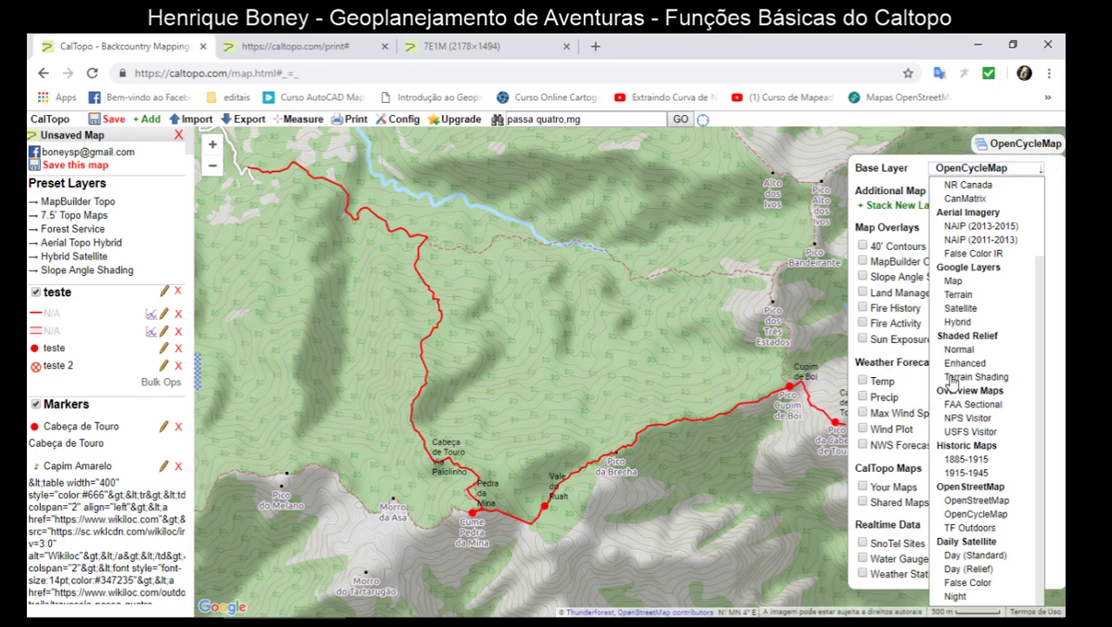
pyautogui.click(955, 296)
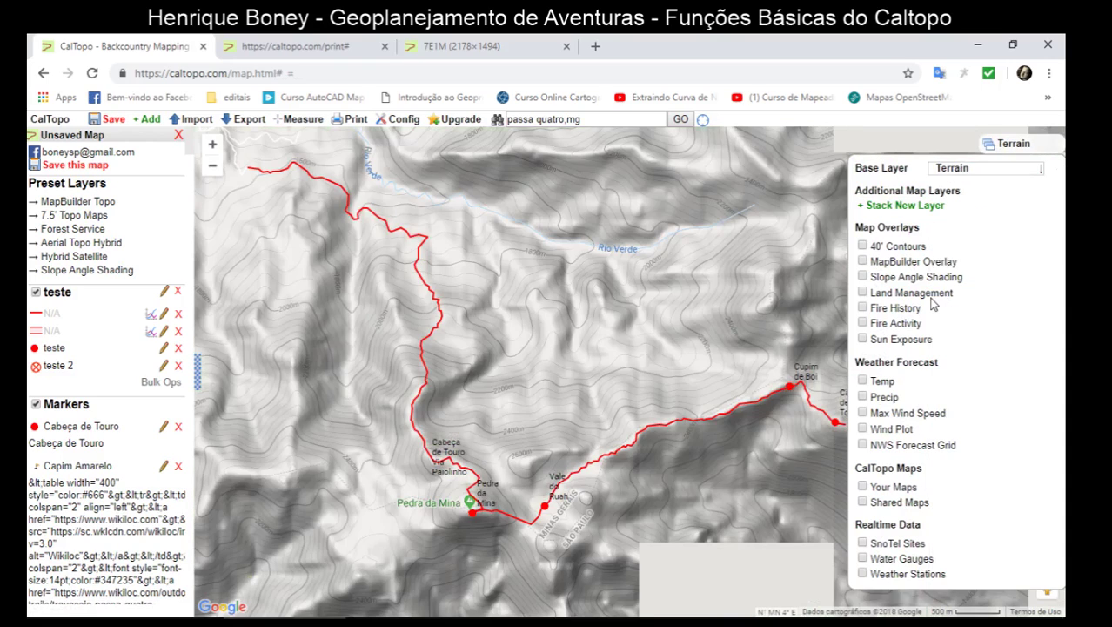
pyautogui.click(949, 167)
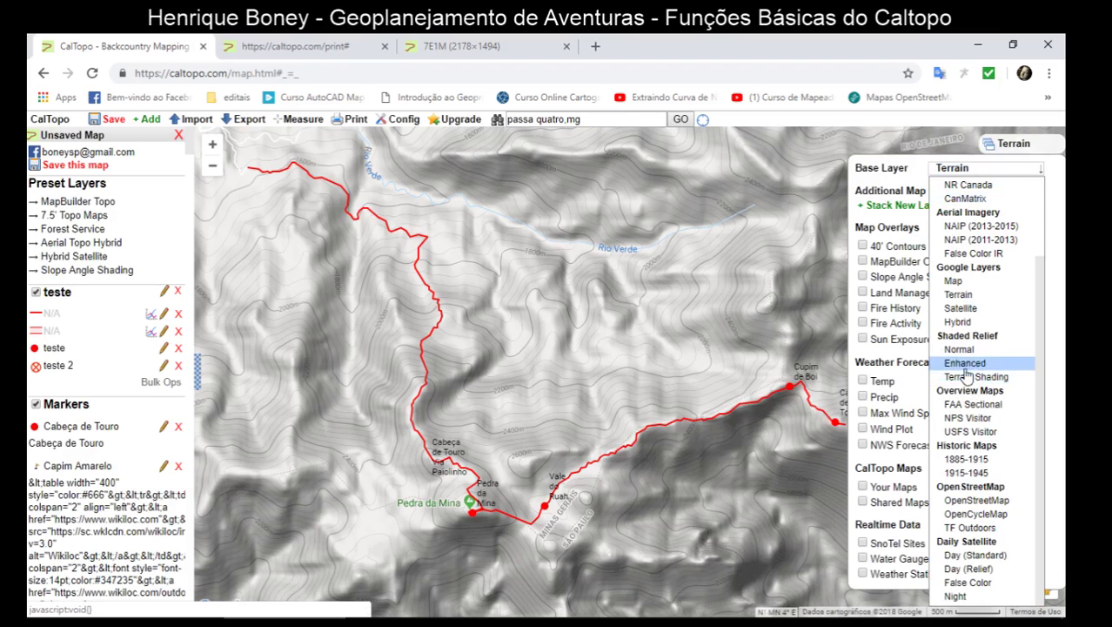
pyautogui.click(956, 322)
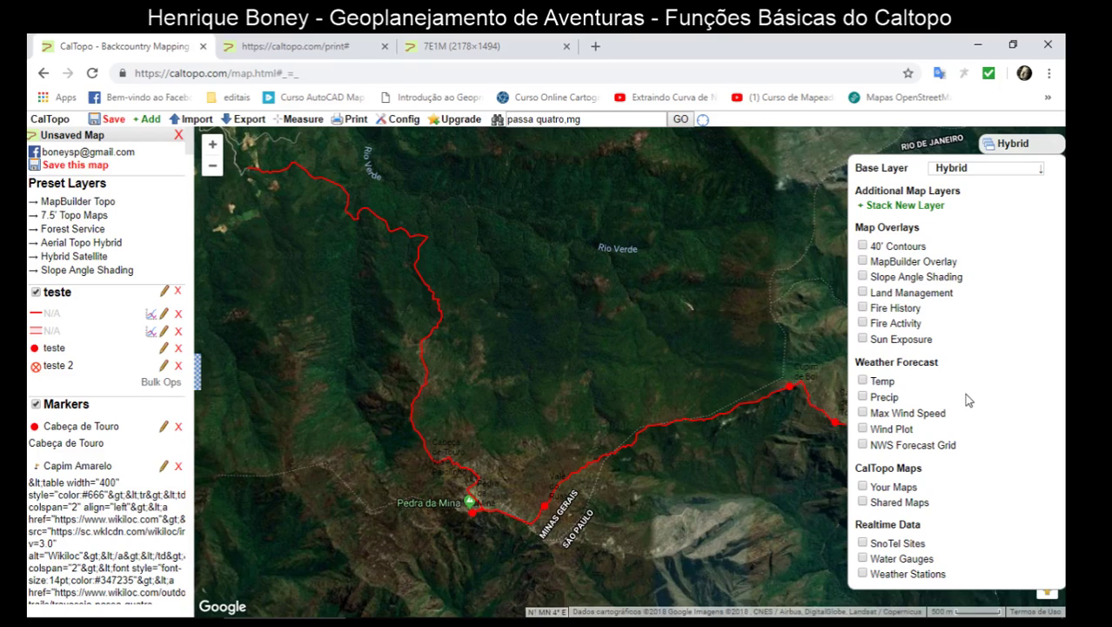
pyautogui.click(974, 171)
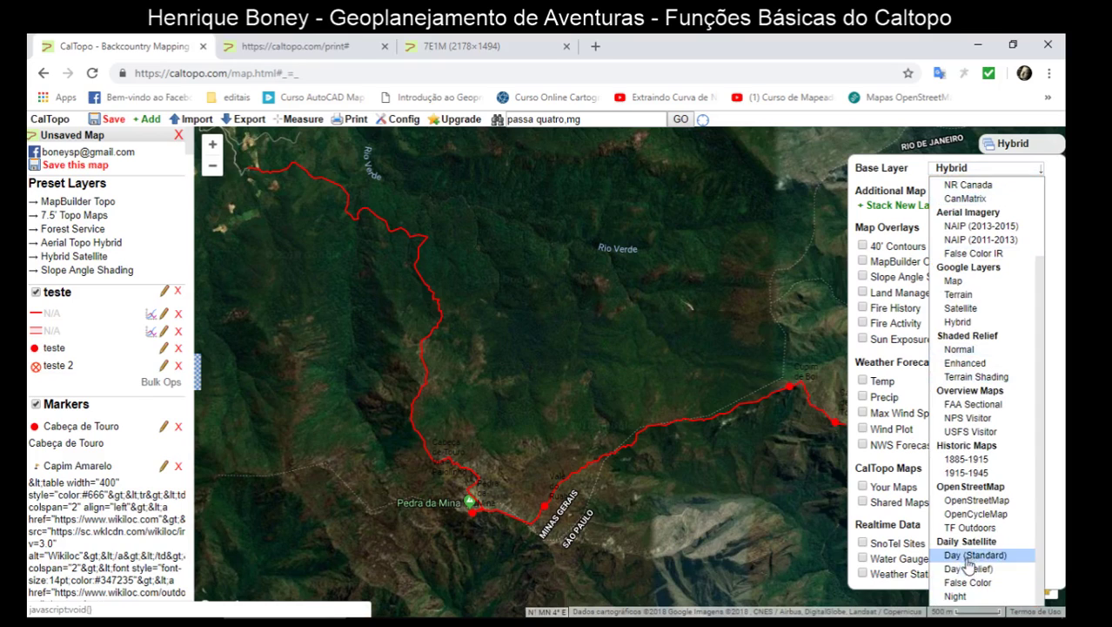
pyautogui.click(968, 527)
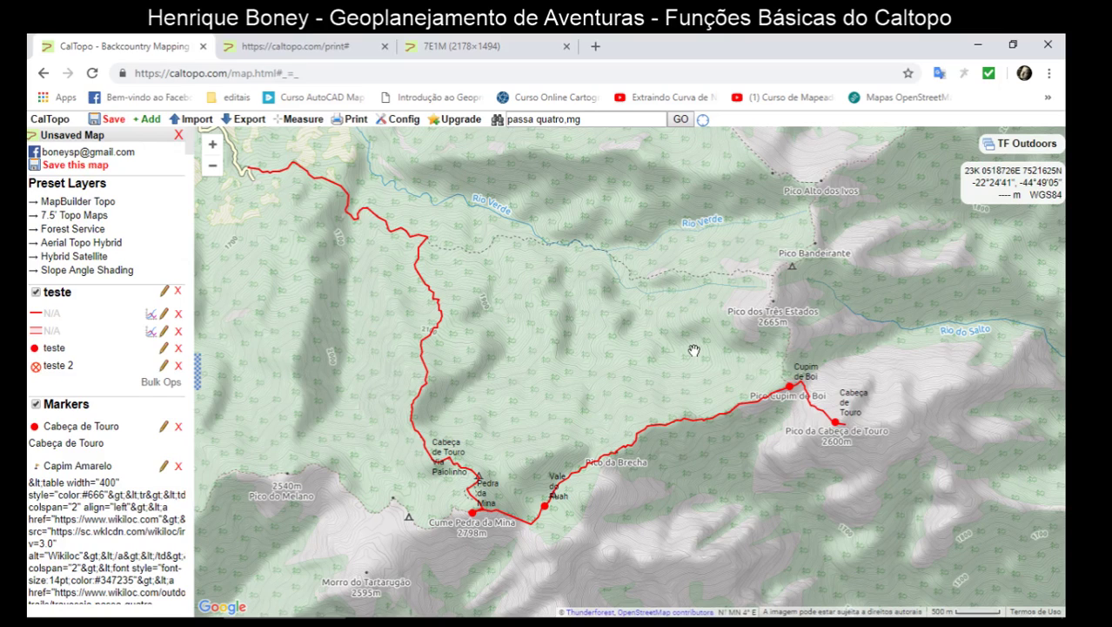
pyautogui.click(443, 49)
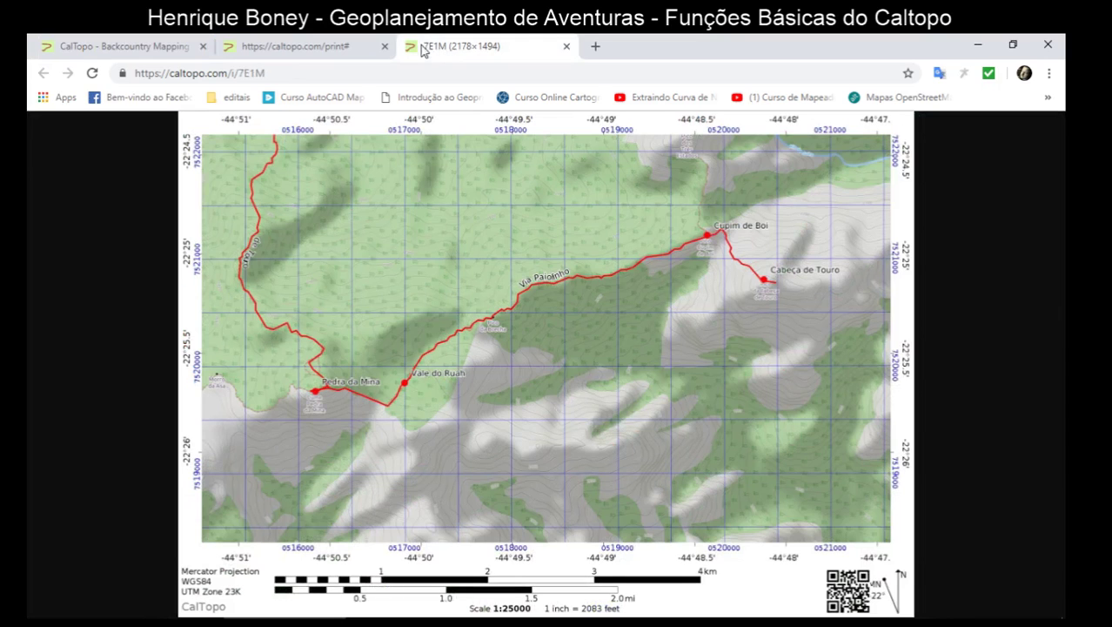
pyautogui.click(349, 46)
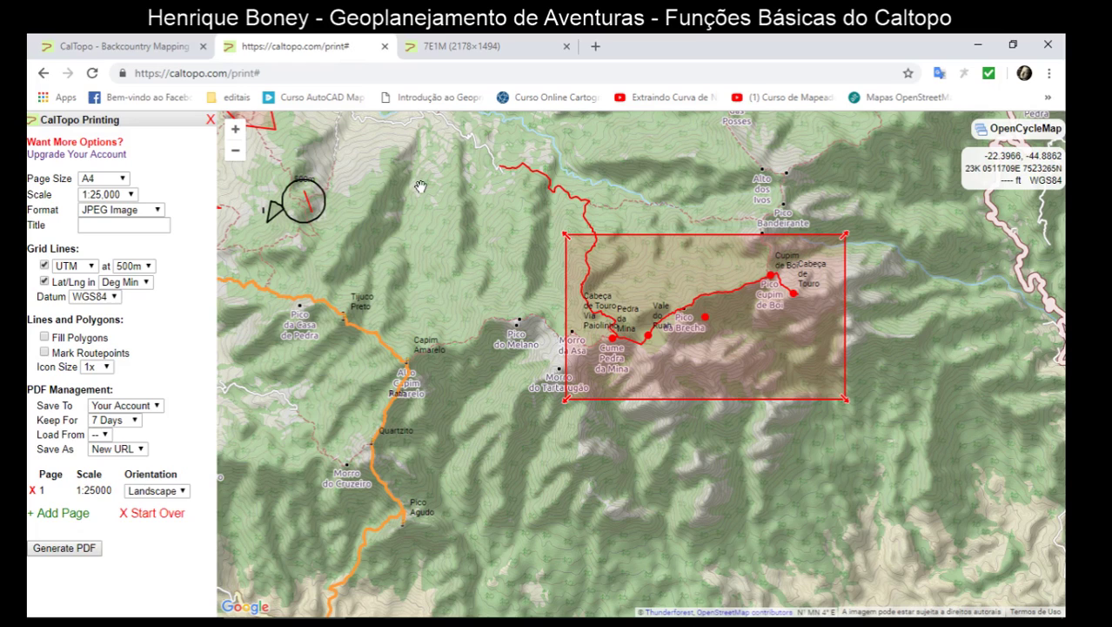
pyautogui.moveTo(461, 274); pyautogui.dragTo(453, 239)
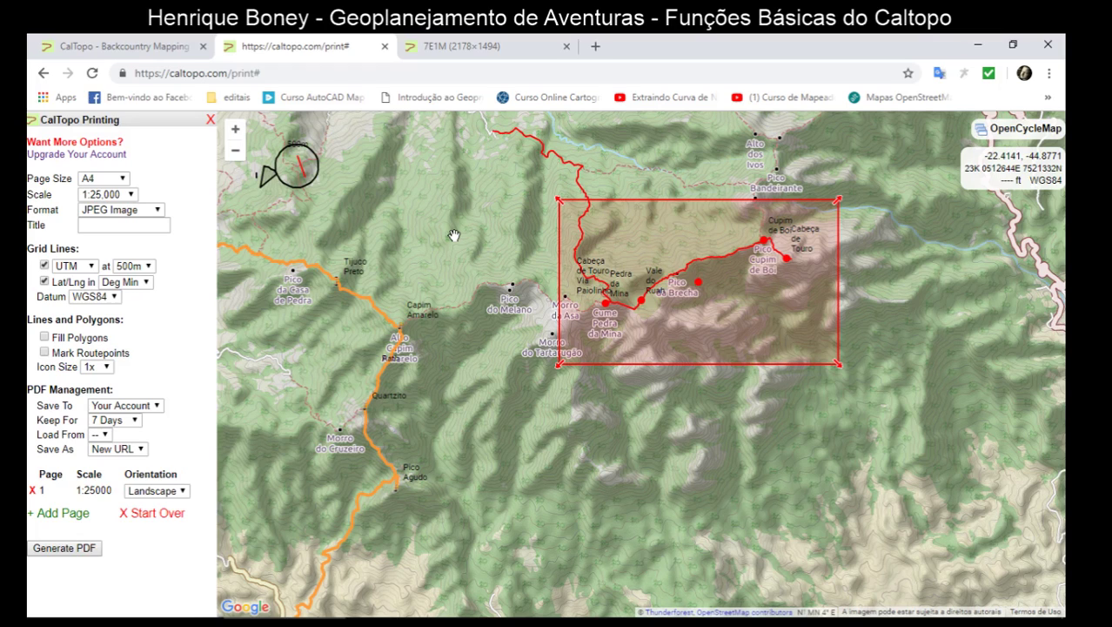
pyautogui.moveTo(468, 237); pyautogui.dragTo(452, 180)
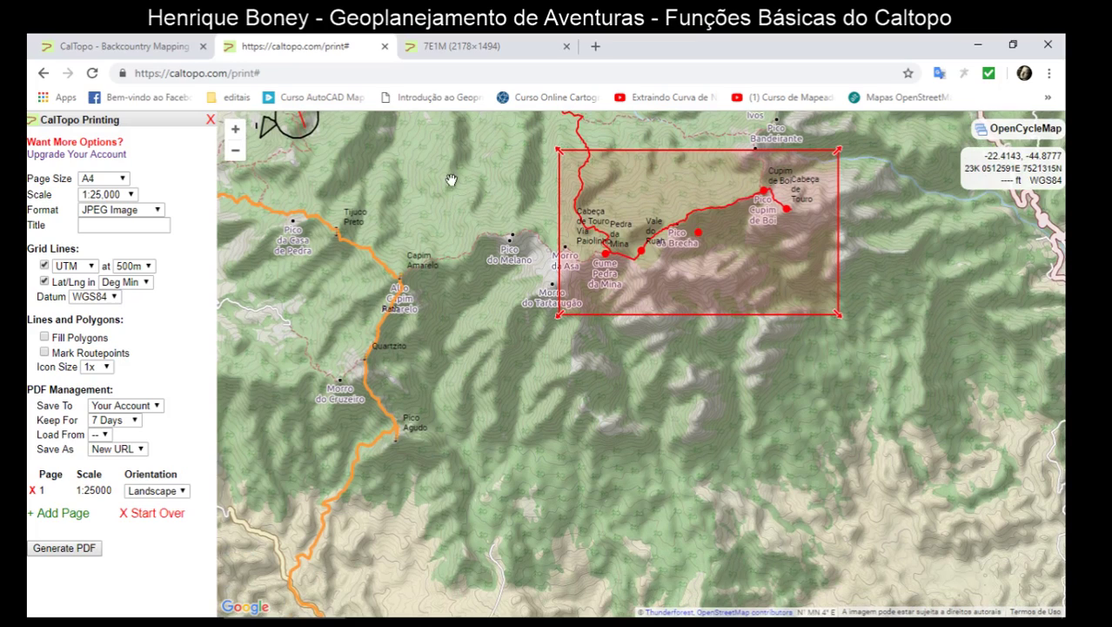